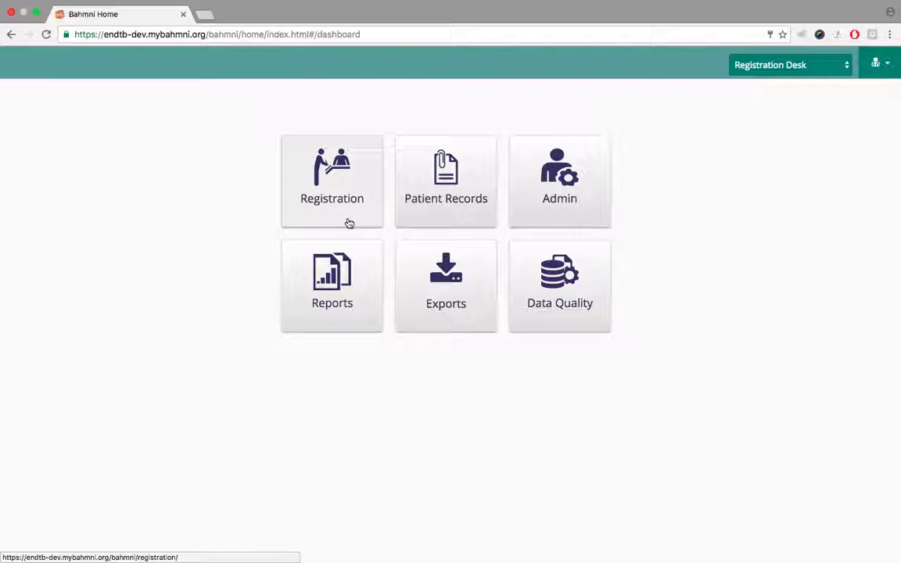
Step: Create a new patient in Registration and enter the patient's given name and surname
left_click(349, 223)
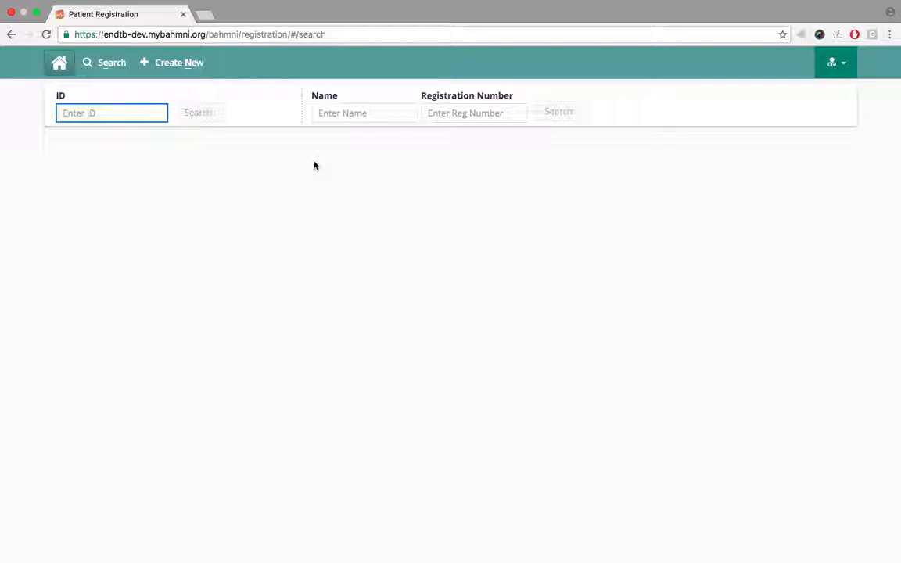
left_click(194, 68)
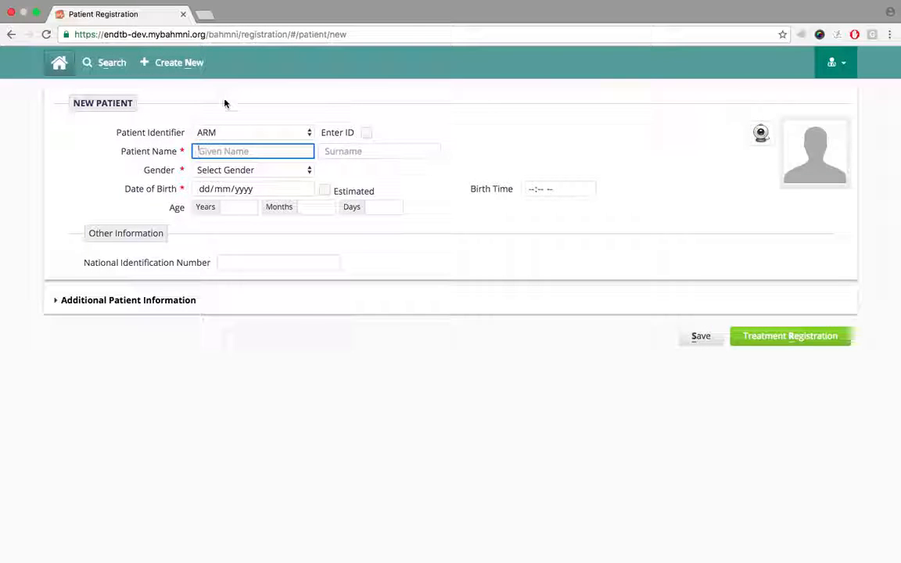
left_click(230, 149)
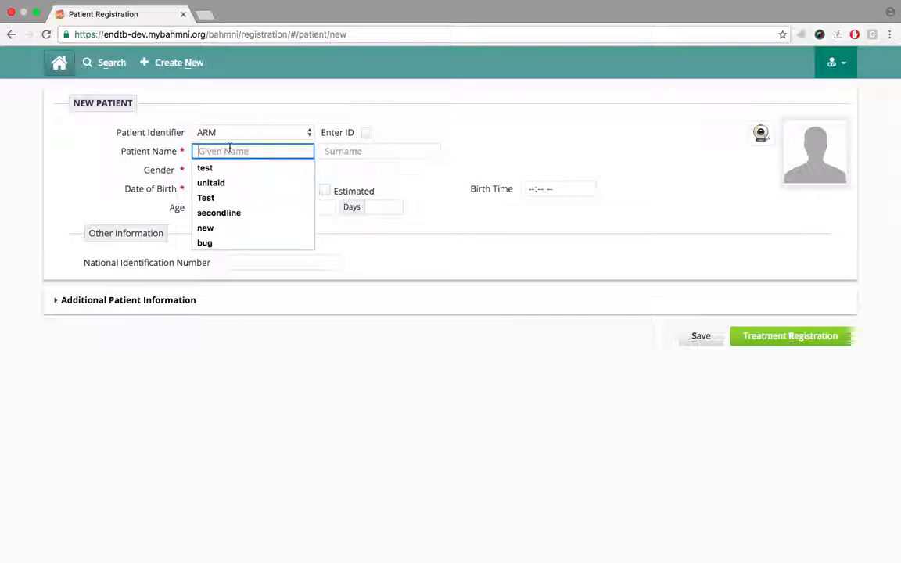
type("Pa")
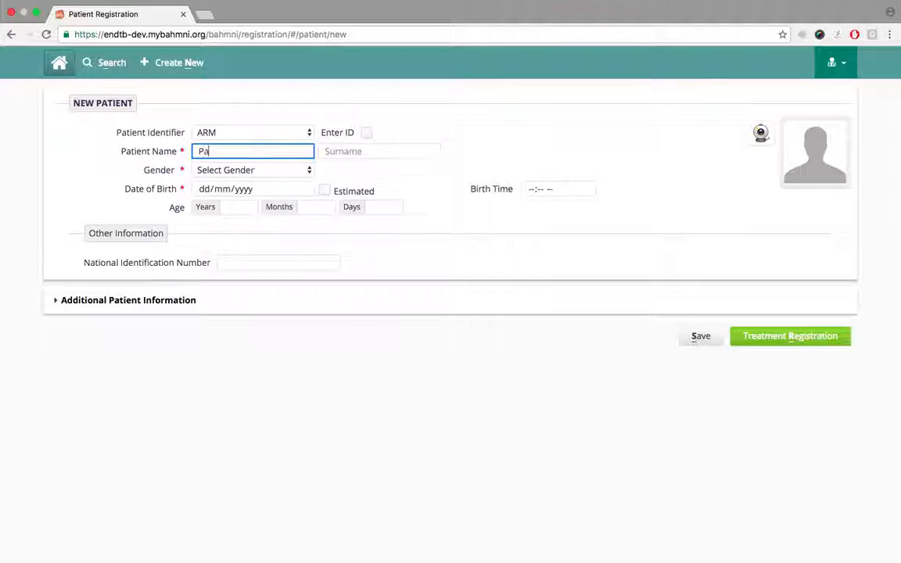
type("tient")
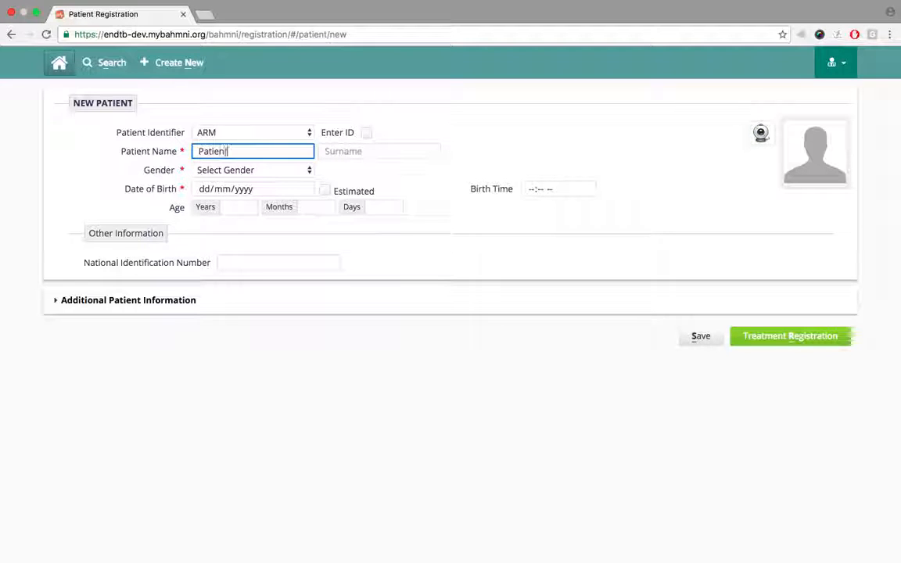
key("Tab")
type("One")
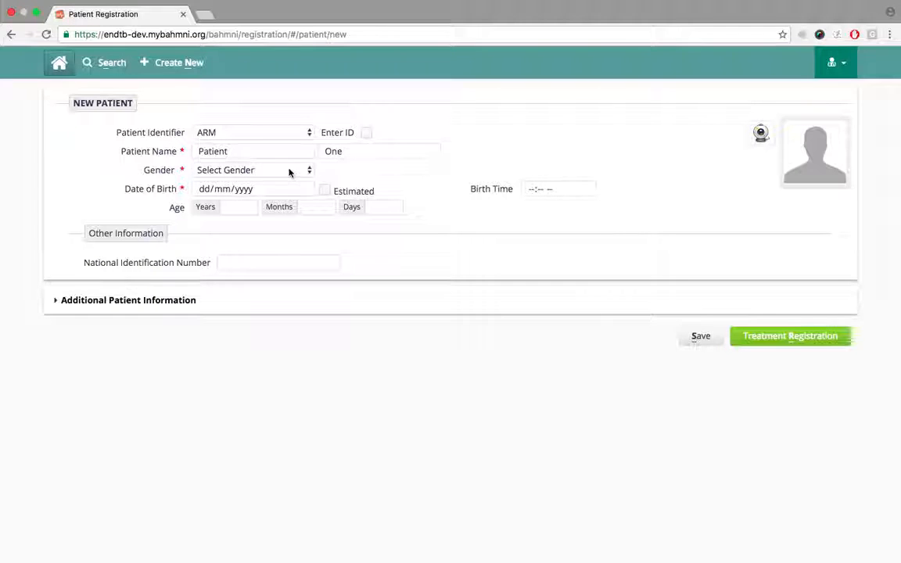
Step: Set the patient's gender to Female and age to 40 years, and proceed to treatment registration
left_click(291, 172)
left_click(276, 193)
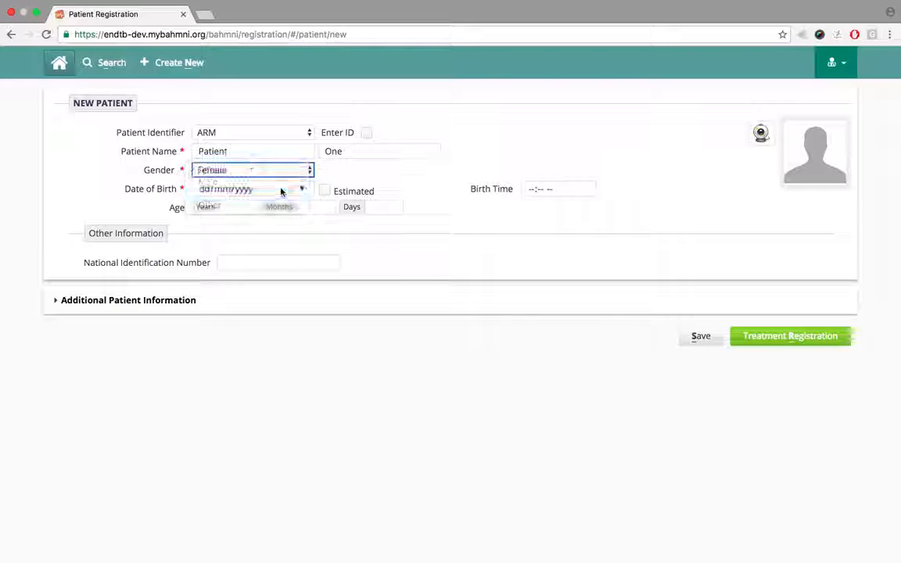
left_click(244, 208)
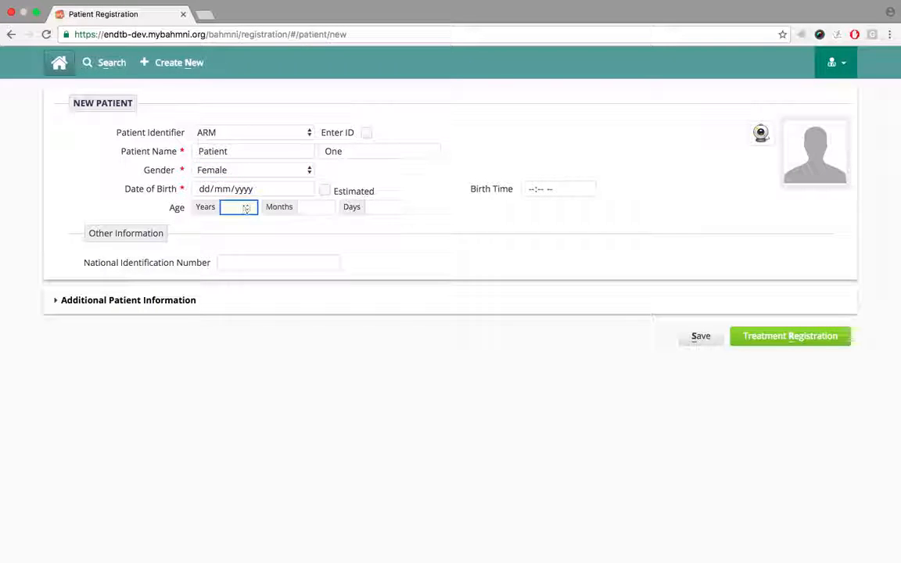
type("40")
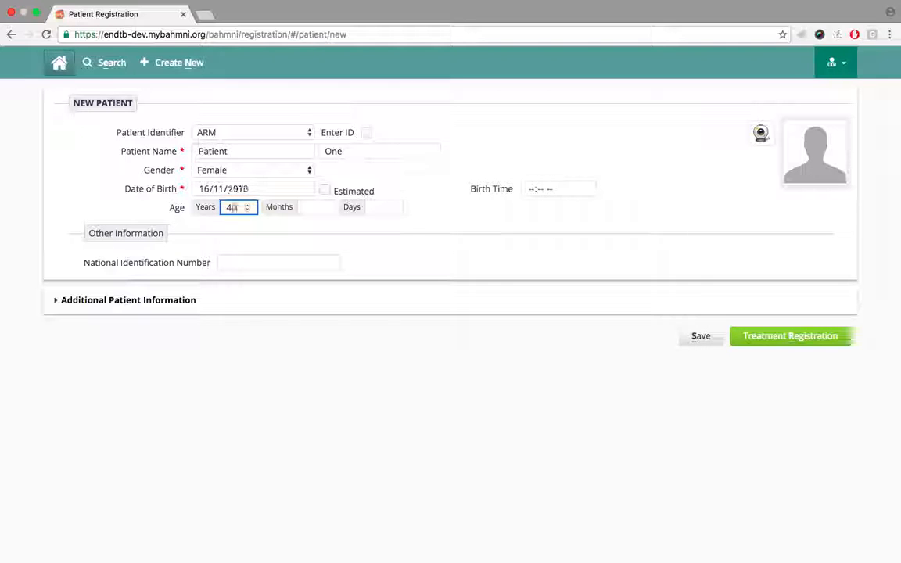
left_click(781, 338)
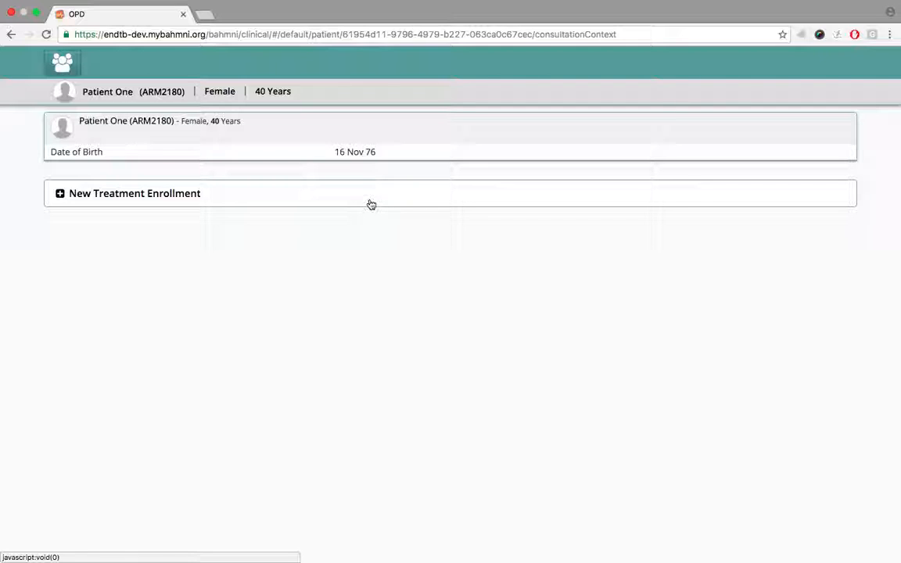
Step: Start a new treatment enrollment in the Second-line TB treatment register with 10/08/2016 as the date of registration
left_click(61, 196)
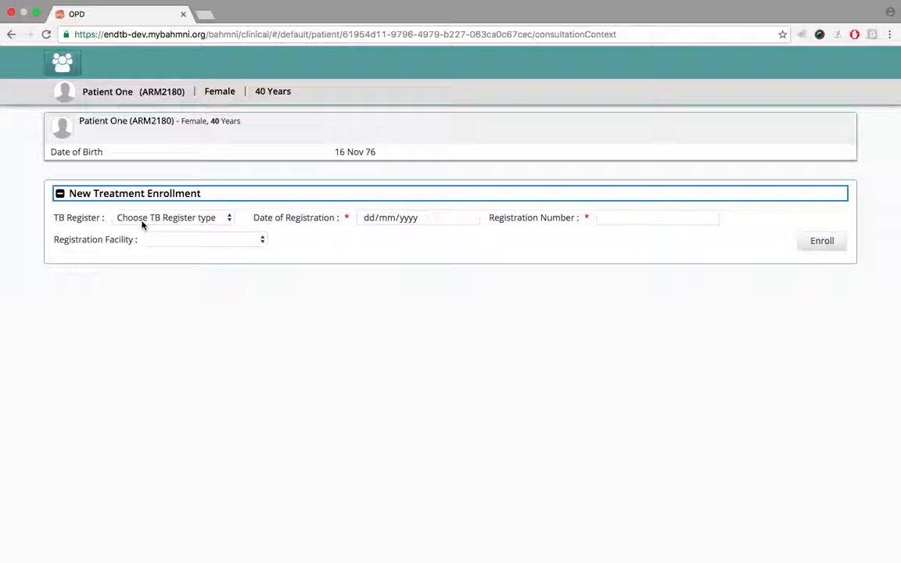
left_click(143, 223)
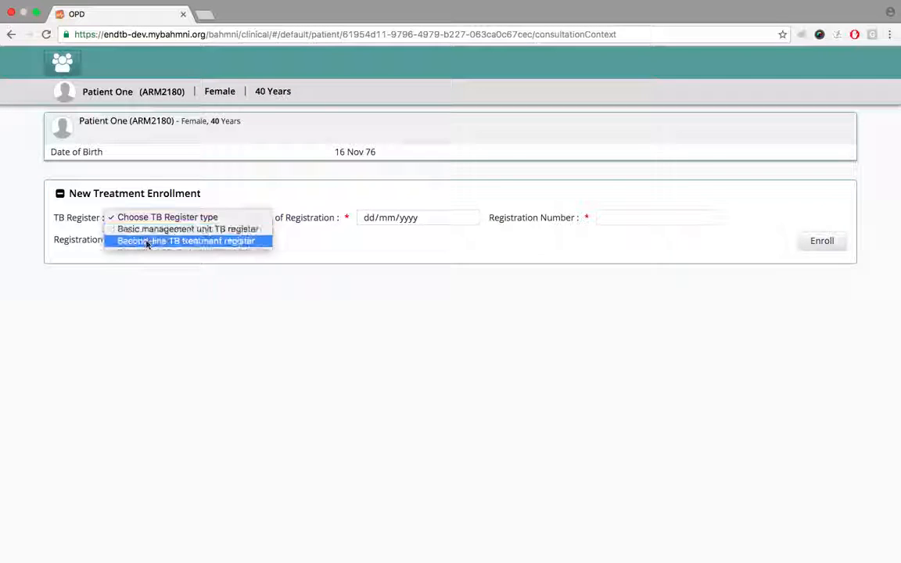
left_click(146, 243)
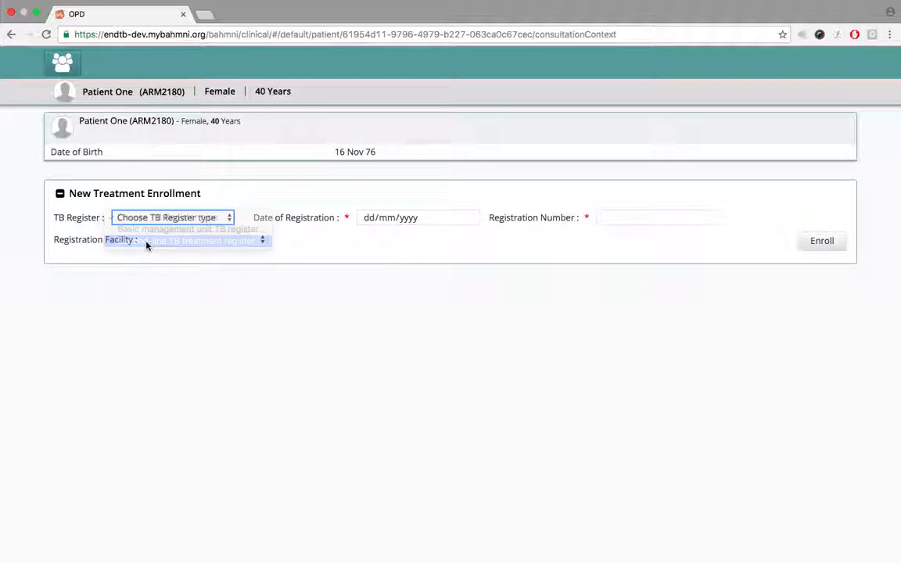
left_click(365, 222)
type("10/")
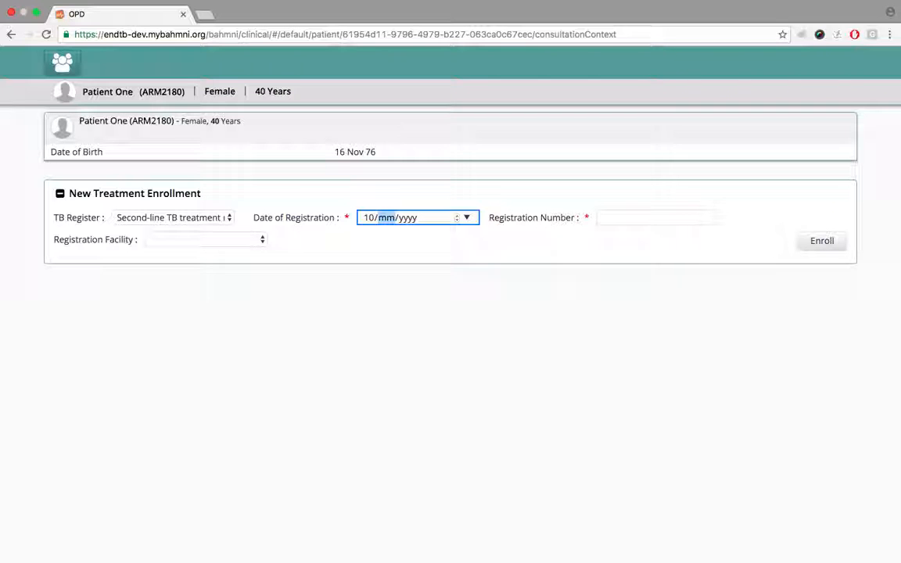
type("08/2016")
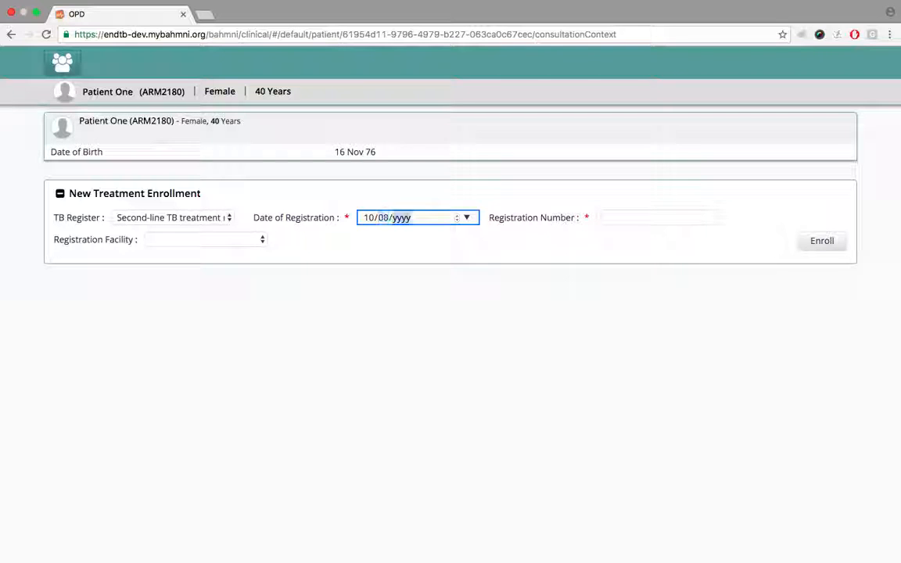
Step: Enter the registration number, set the registration facility to NTCC DR UNIT 4, Abovyan, KOTAYK, Armenia, and enroll the patient
left_click(599, 218)
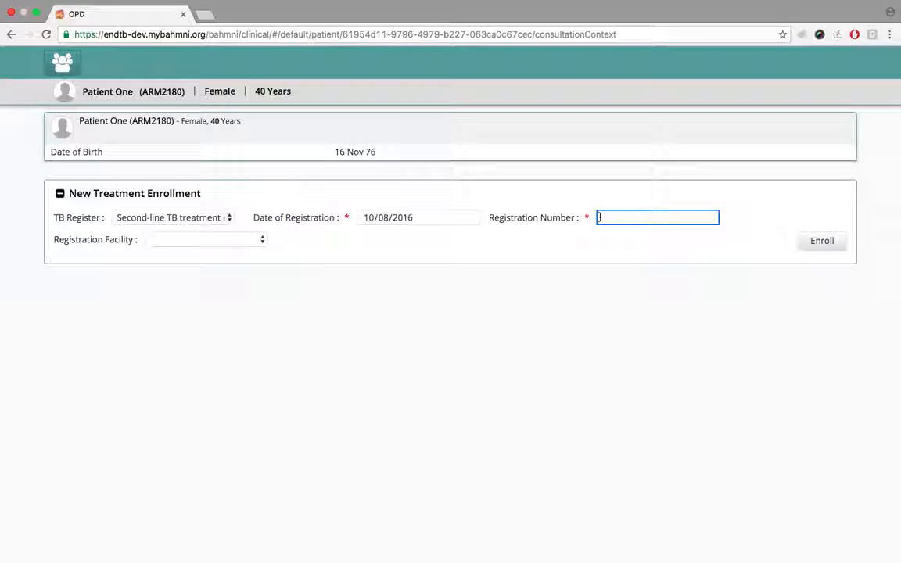
type("4589")
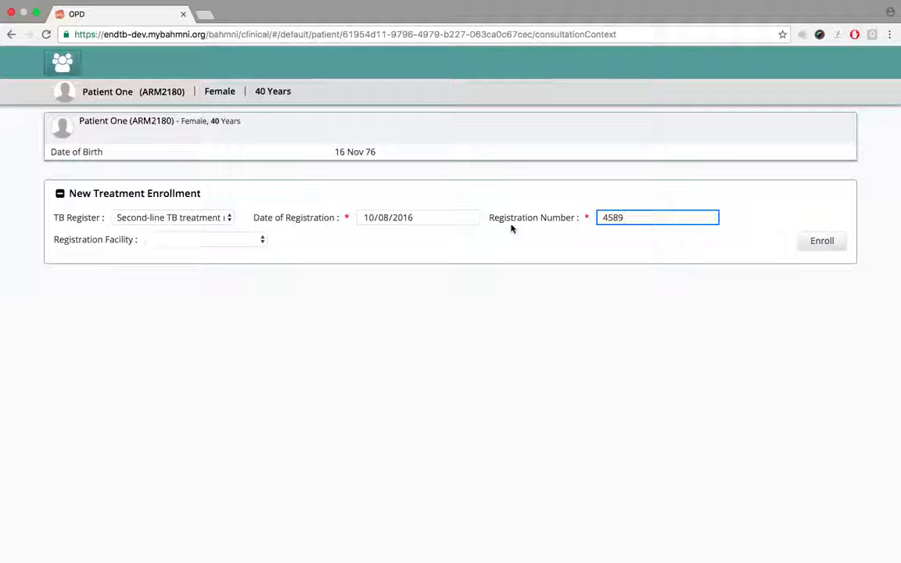
left_click(258, 239)
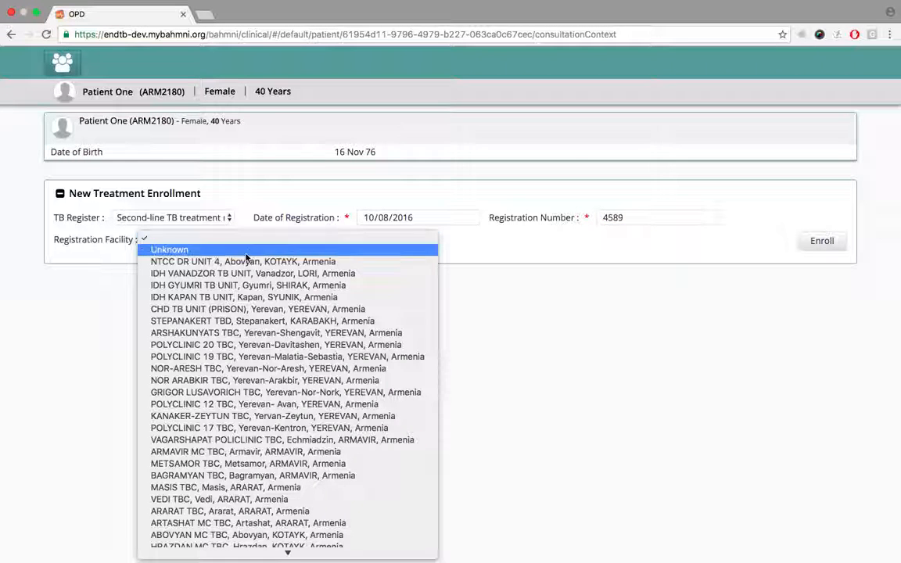
left_click(246, 262)
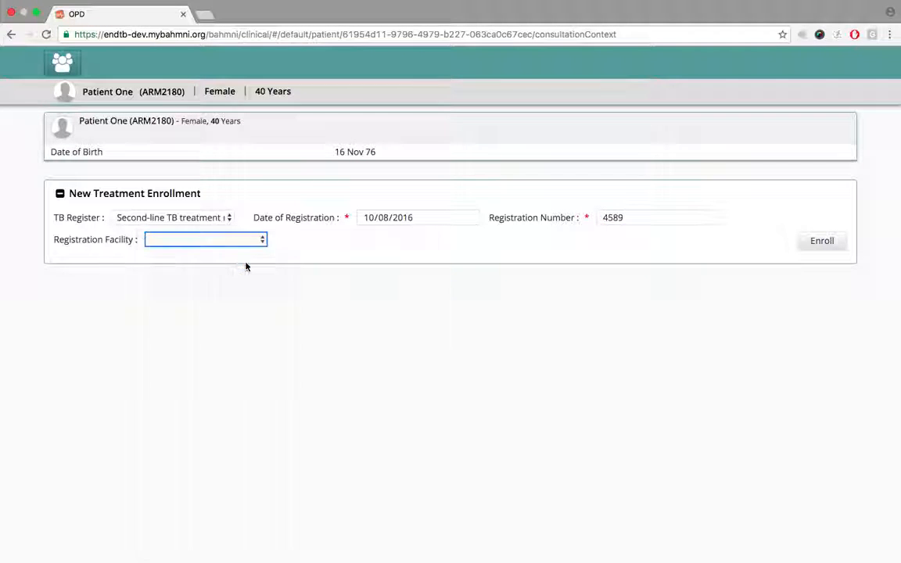
left_click(313, 250)
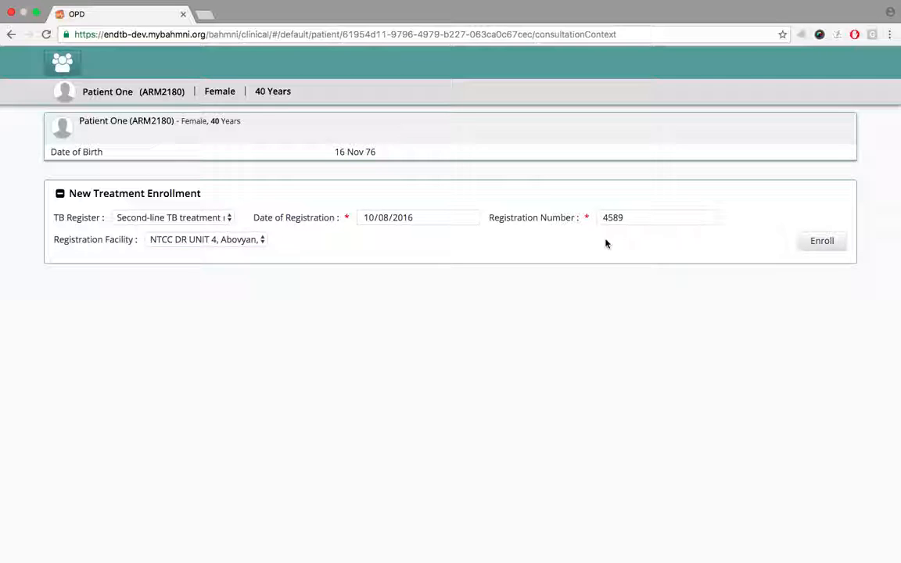
left_click(821, 242)
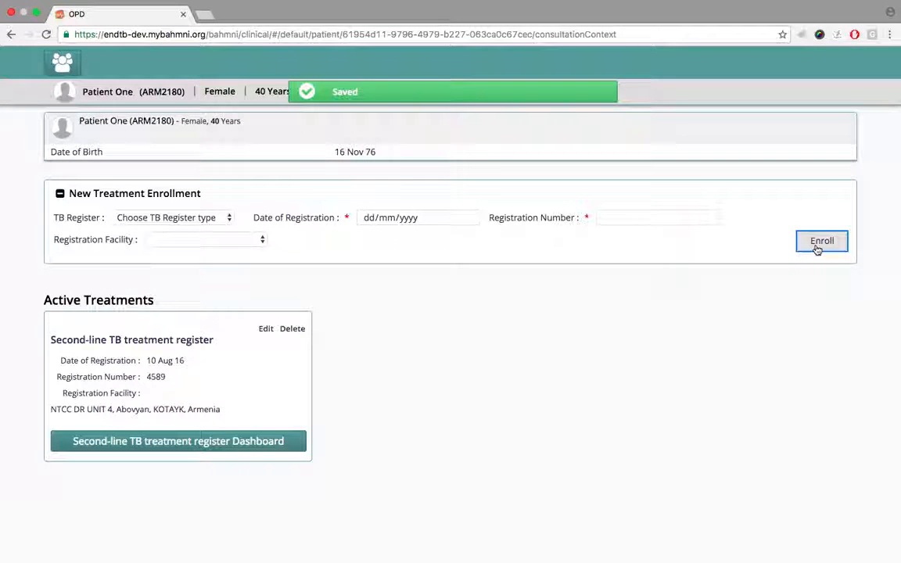
Step: Open data entry from the patient's Second-line TB treatment register dashboard and add the Treatment Initiation observation form
scroll(242, 383, "down", 1)
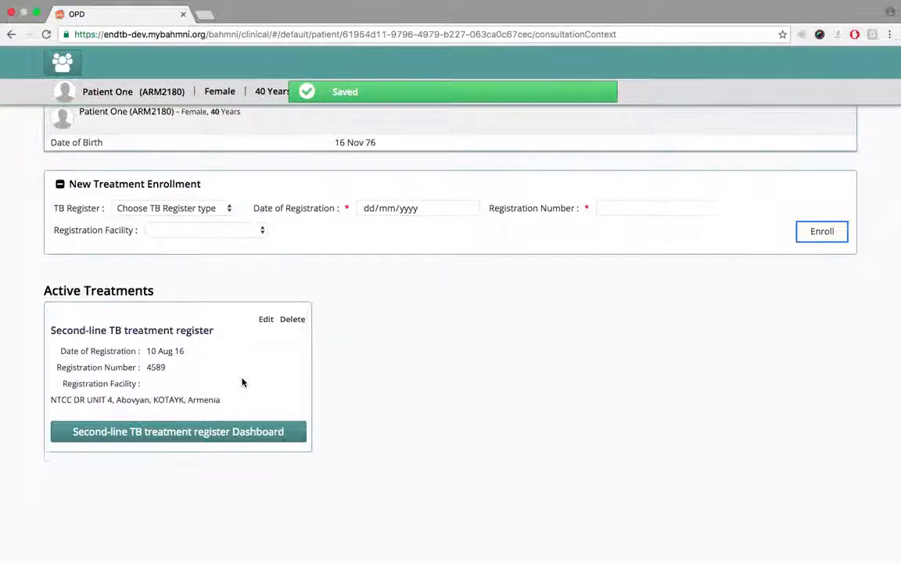
scroll(243, 382, "down", 1)
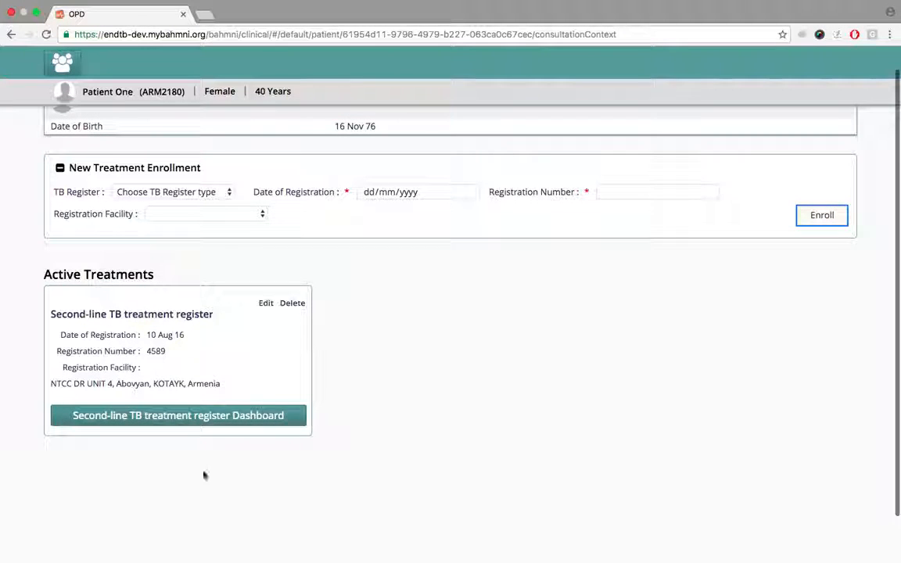
left_click(178, 427)
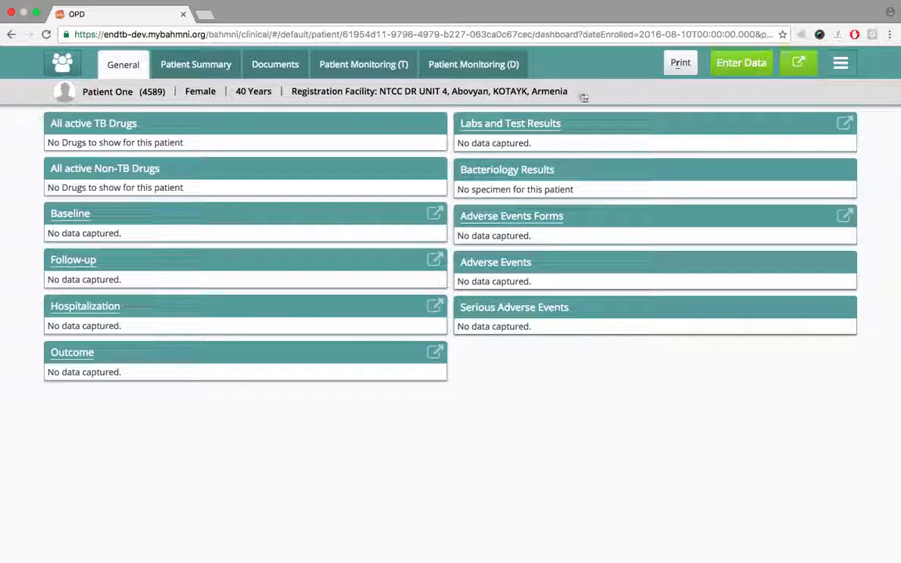
left_click(742, 71)
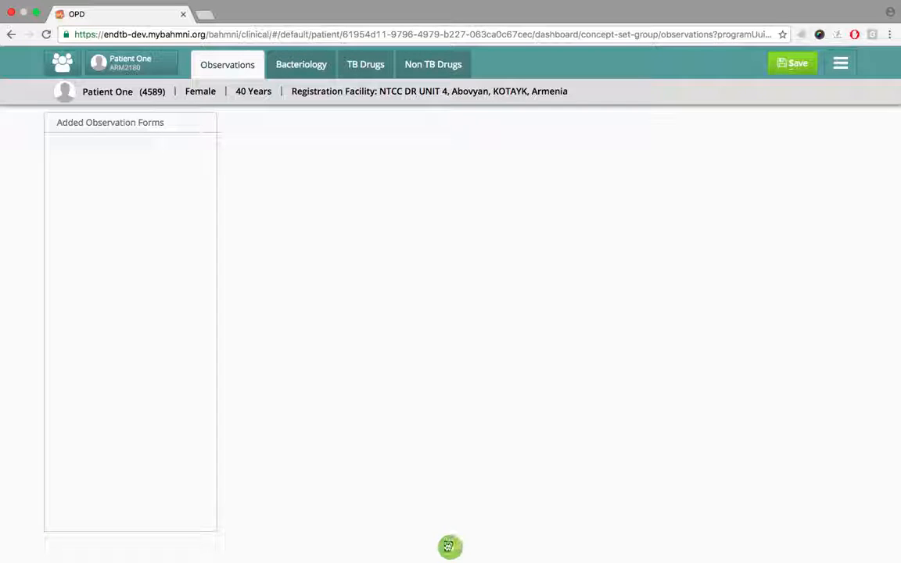
left_click(452, 552)
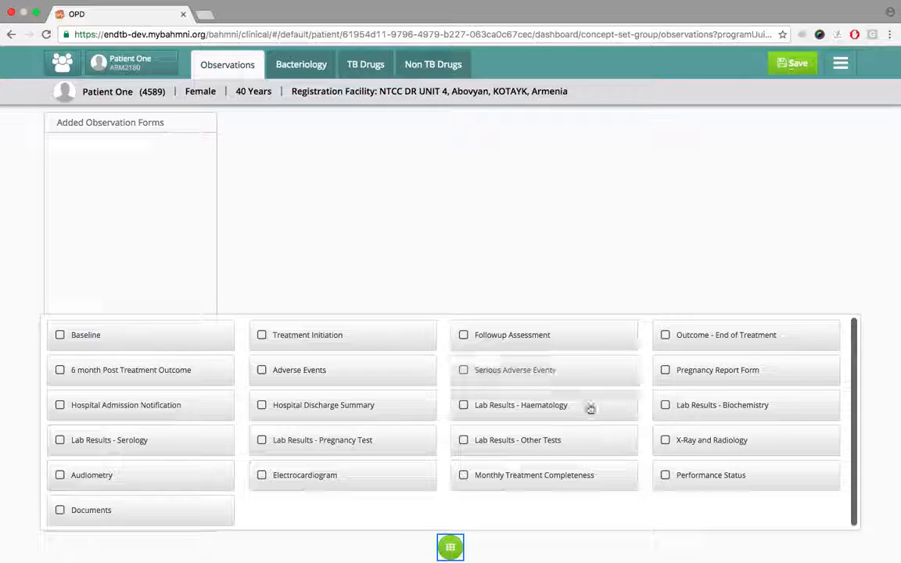
left_click(338, 347)
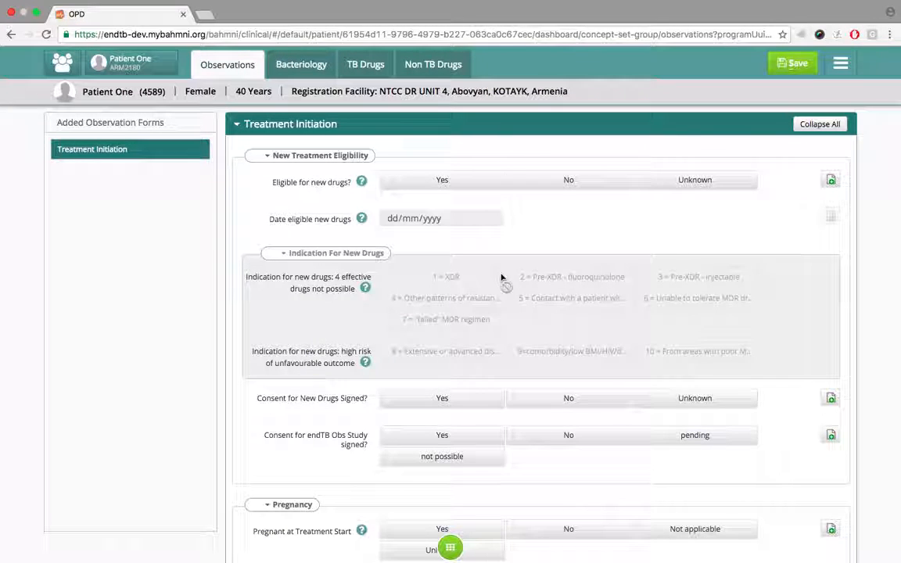
Step: Set Start treatment to Yes with a treatment start date of 10/08/2016, and save the Treatment Initiation form
scroll(501, 278, "down", 8)
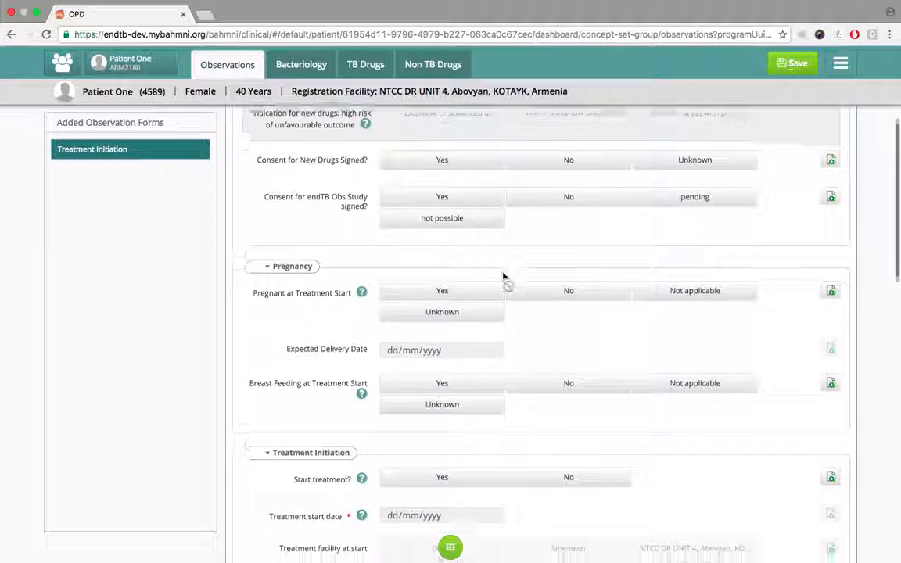
scroll(503, 276, "down", 7)
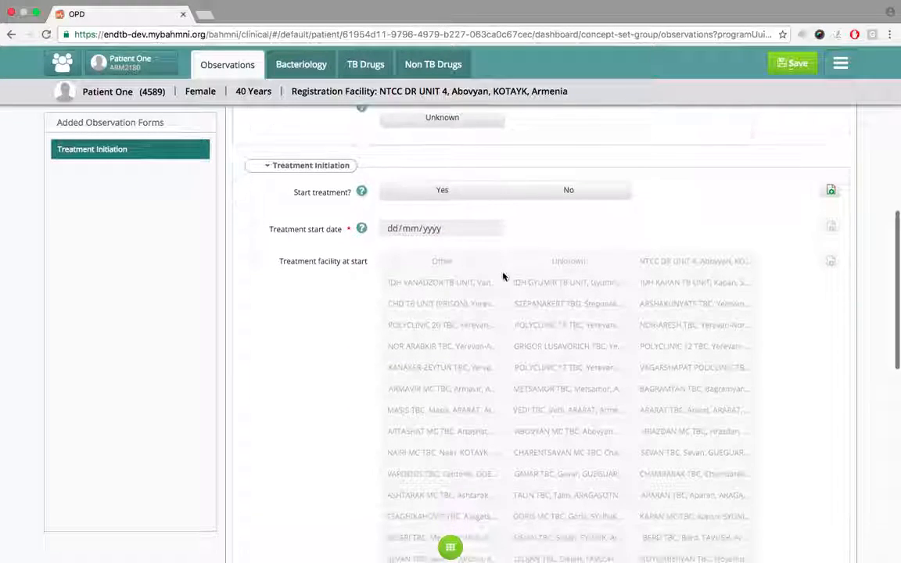
left_click(450, 194)
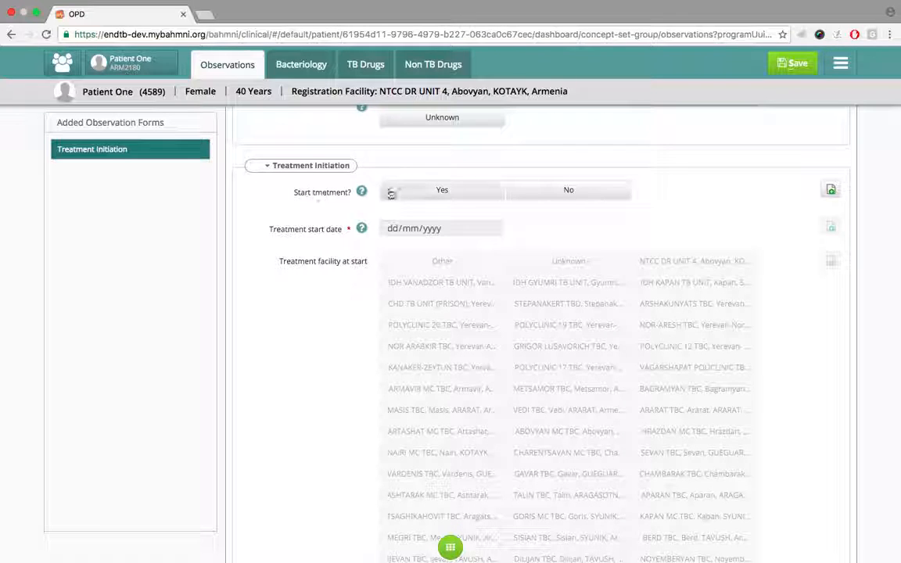
left_click(431, 195)
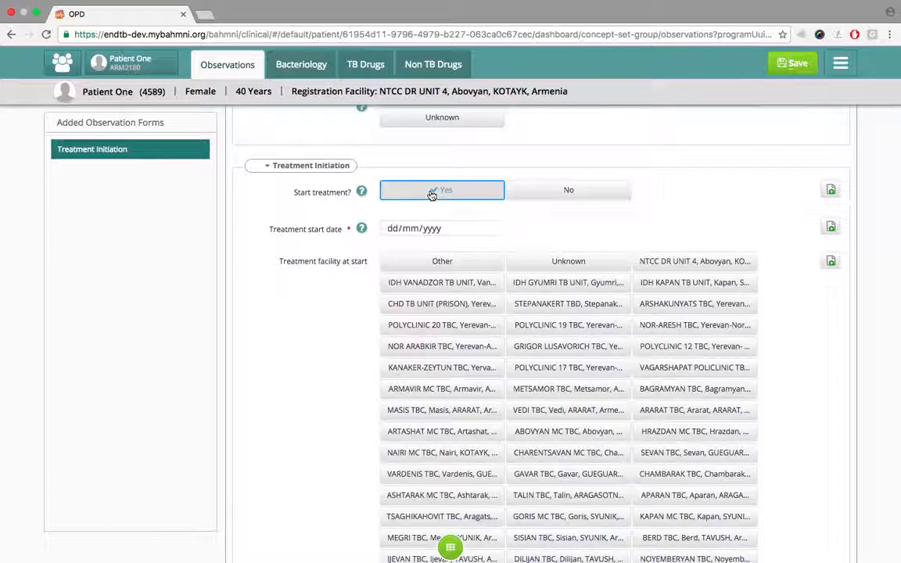
left_click(394, 228)
type("10/")
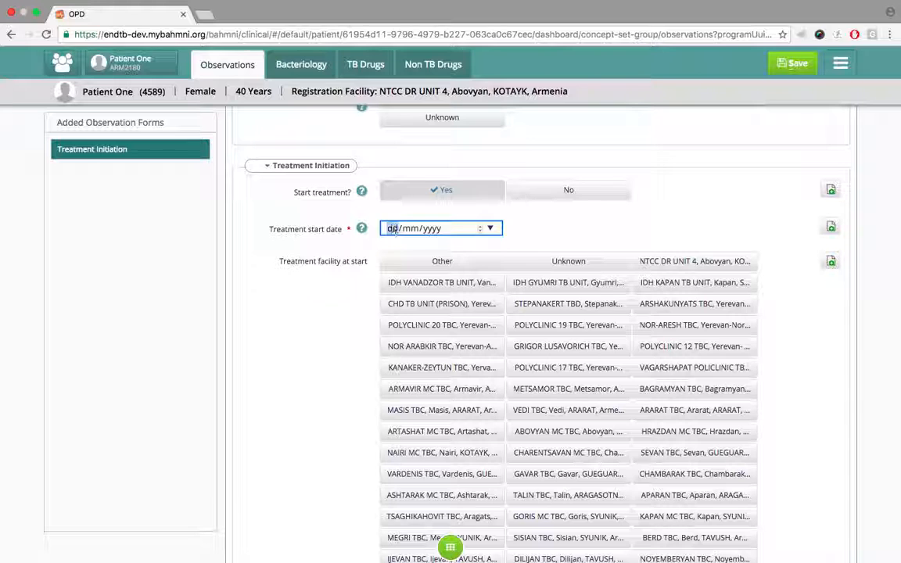
type("08/2016")
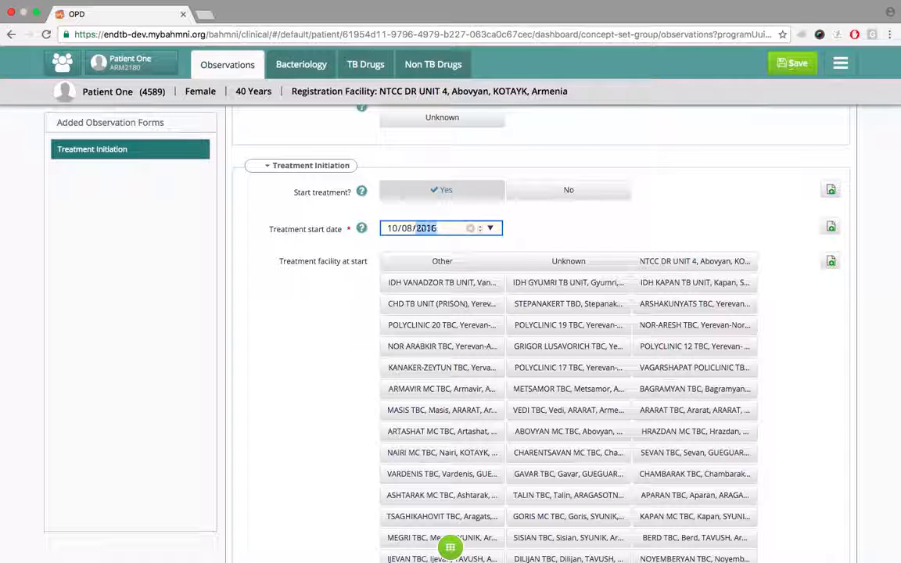
left_click(562, 226)
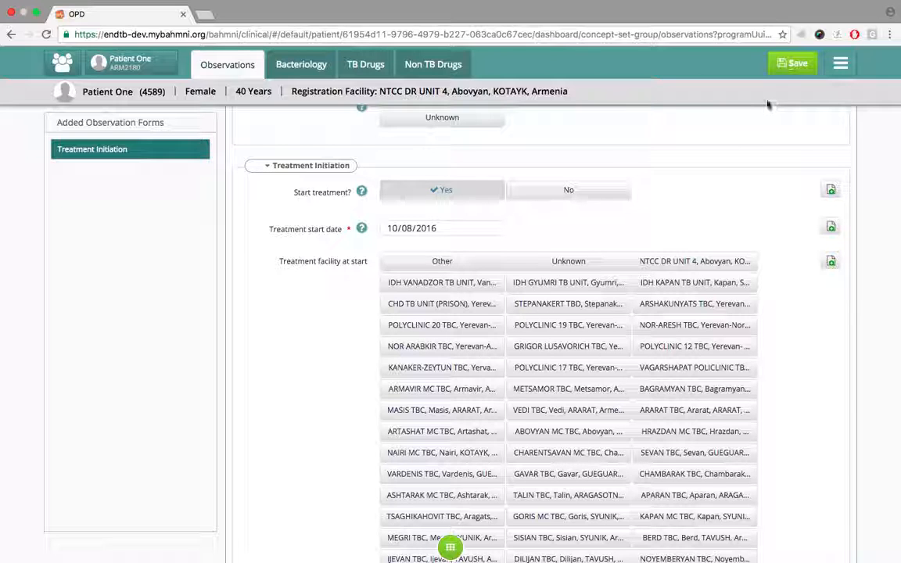
left_click(789, 67)
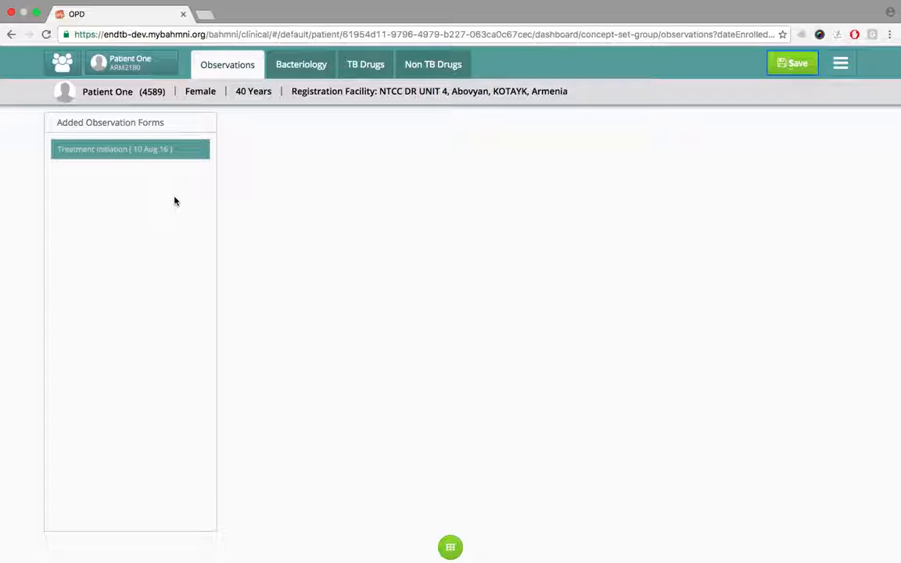
Step: Add the Baseline observation form and set its date of baseline assessment to 11/08/2016
left_click(450, 546)
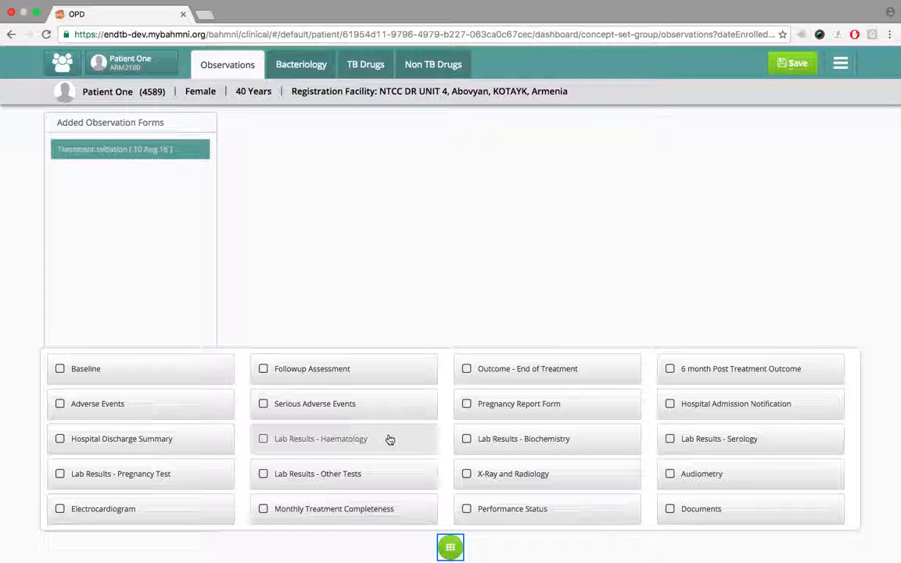
left_click(194, 376)
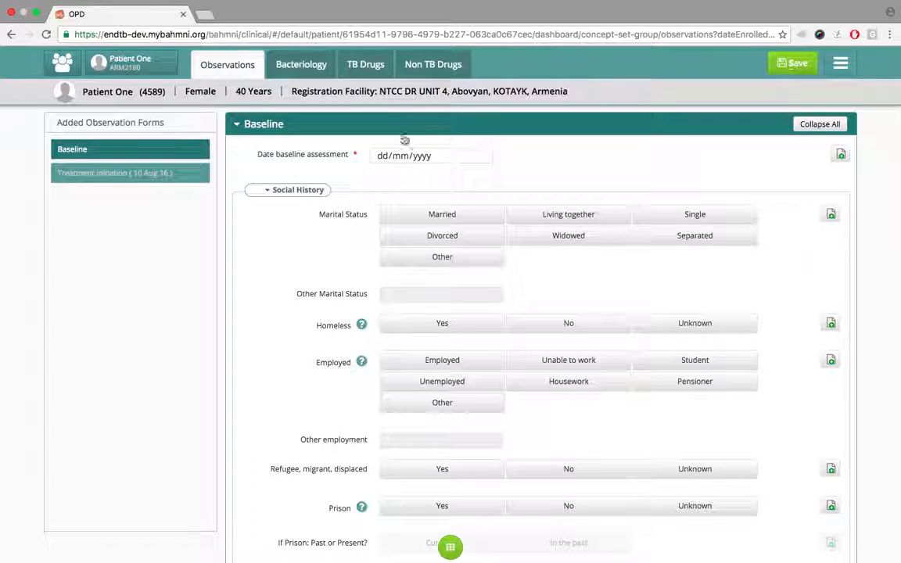
left_click(380, 156)
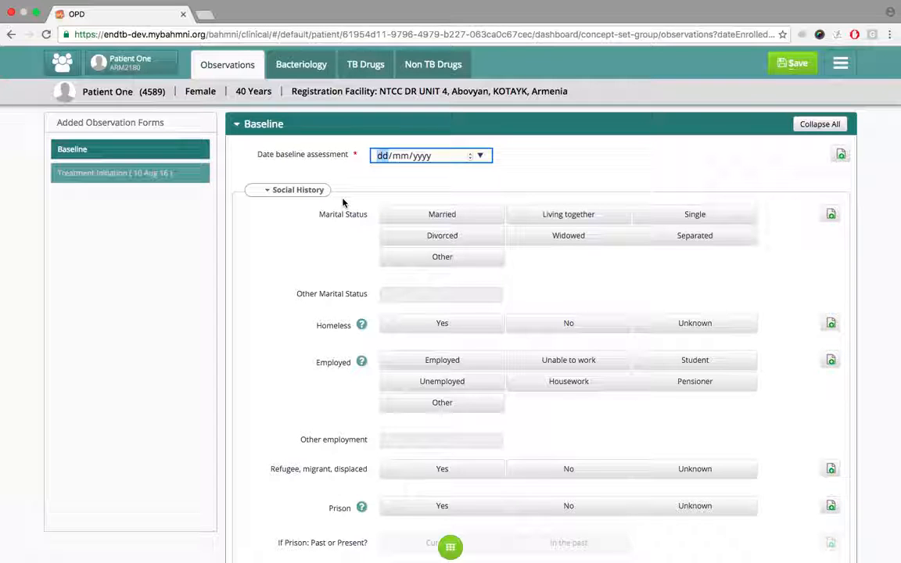
type("11/08/0")
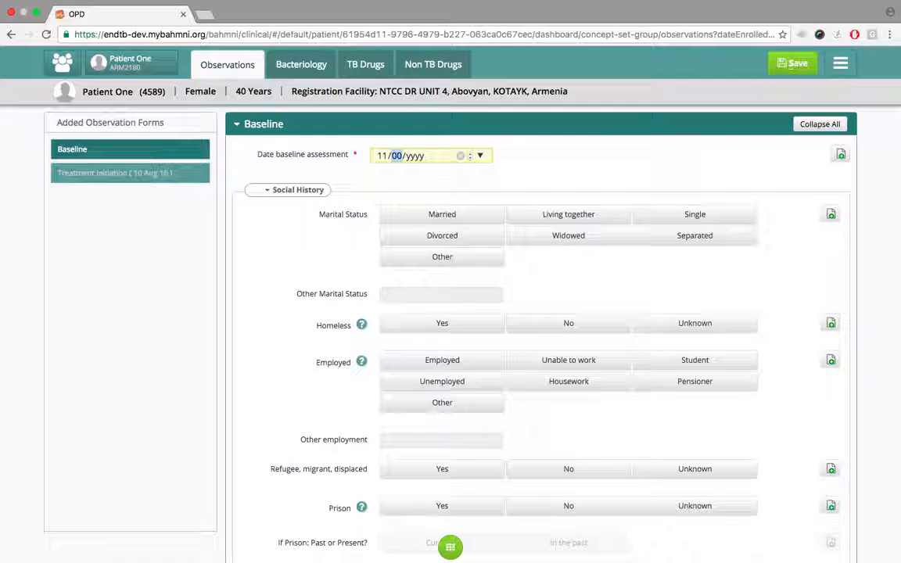
type("2016")
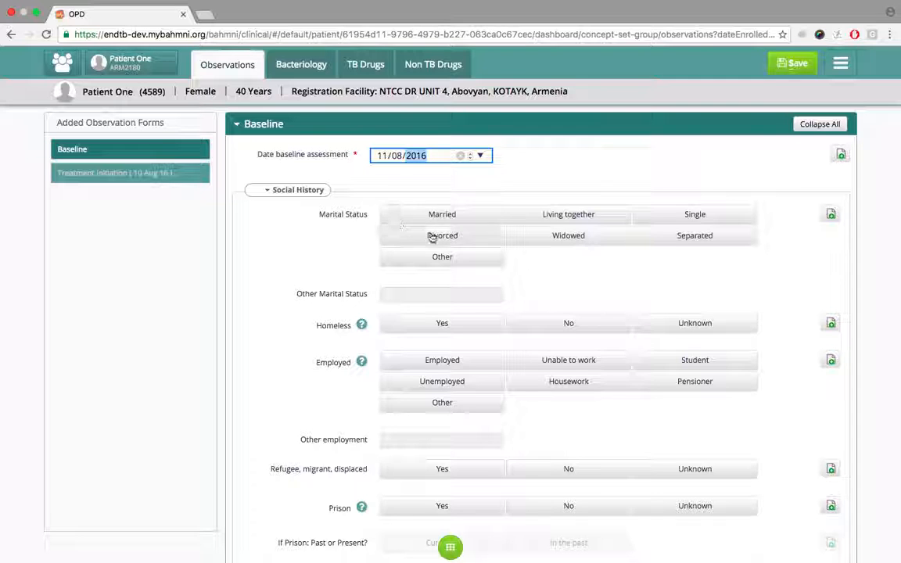
left_click(362, 187)
Step: In Social History, set marital status to Married, homeless to Yes, employment to Unable to work, refugee/migrant/displaced to Yes and prison to No
scroll(362, 188, "down", 1)
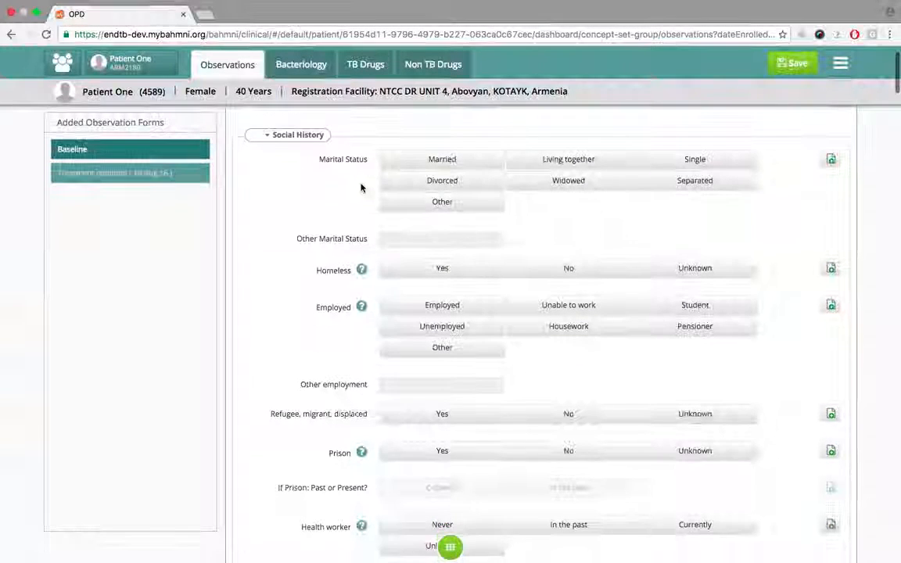
left_click(422, 163)
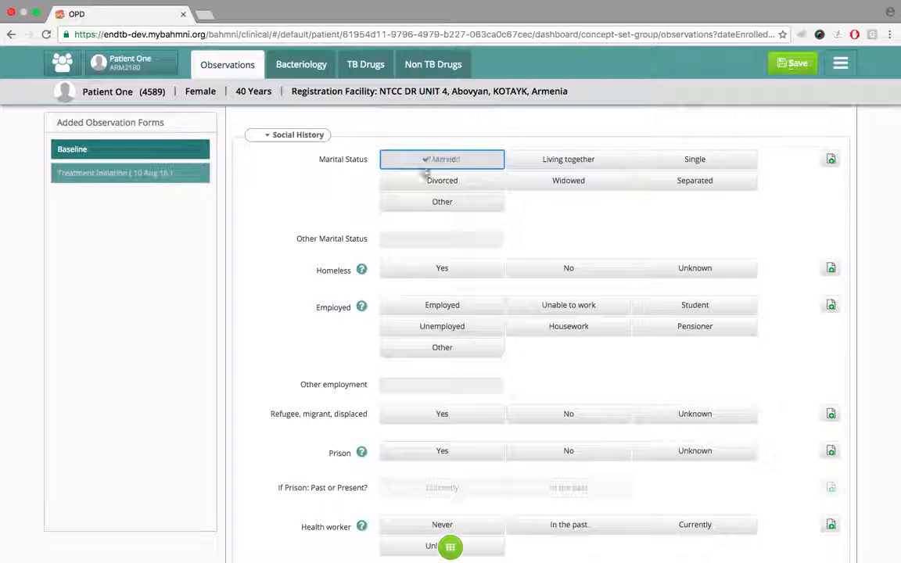
left_click(477, 272)
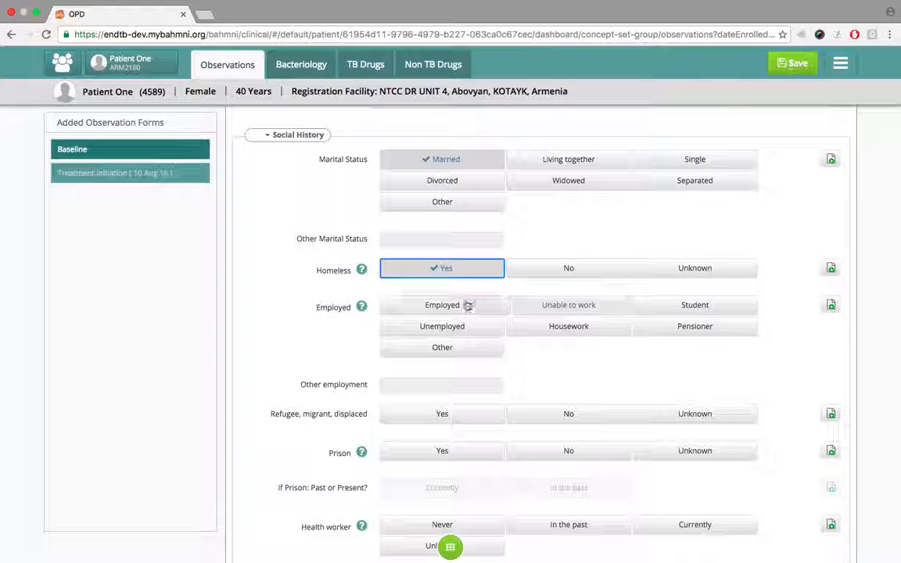
left_click(533, 305)
scroll(532, 306, "down", 3)
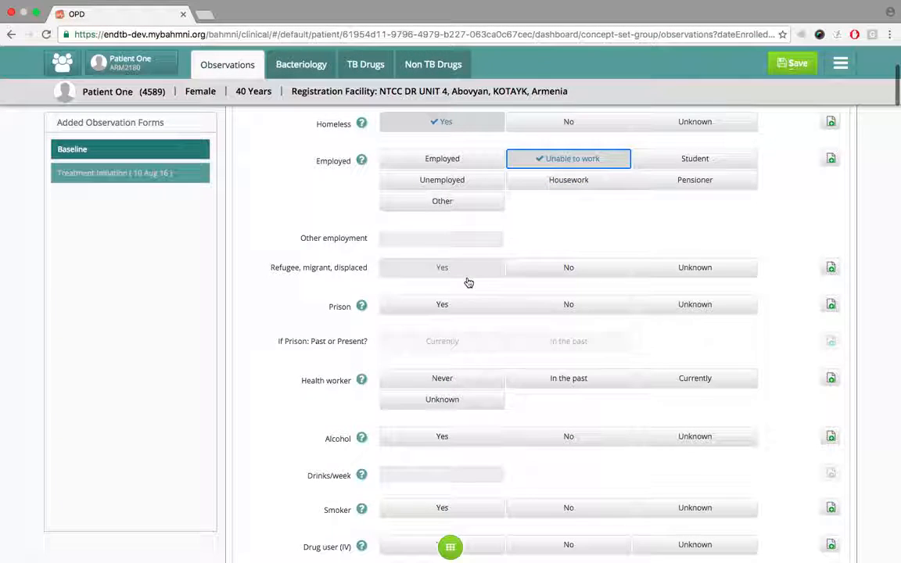
left_click(467, 269)
left_click(545, 309)
Step: Set health worker to In the past, and smoker, IV drug user and non-IV drug user to No
scroll(545, 311, "down", 3)
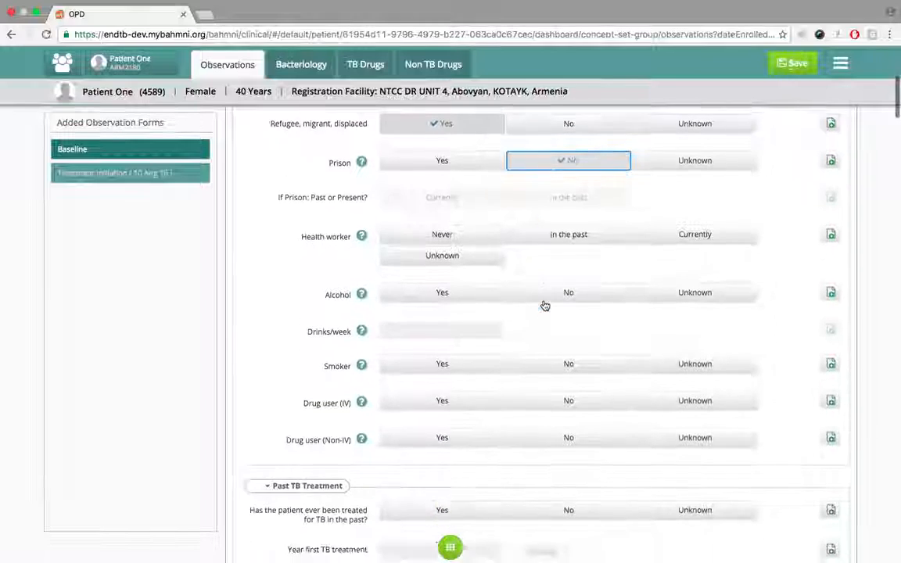
left_click(545, 237)
scroll(545, 239, "down", 2)
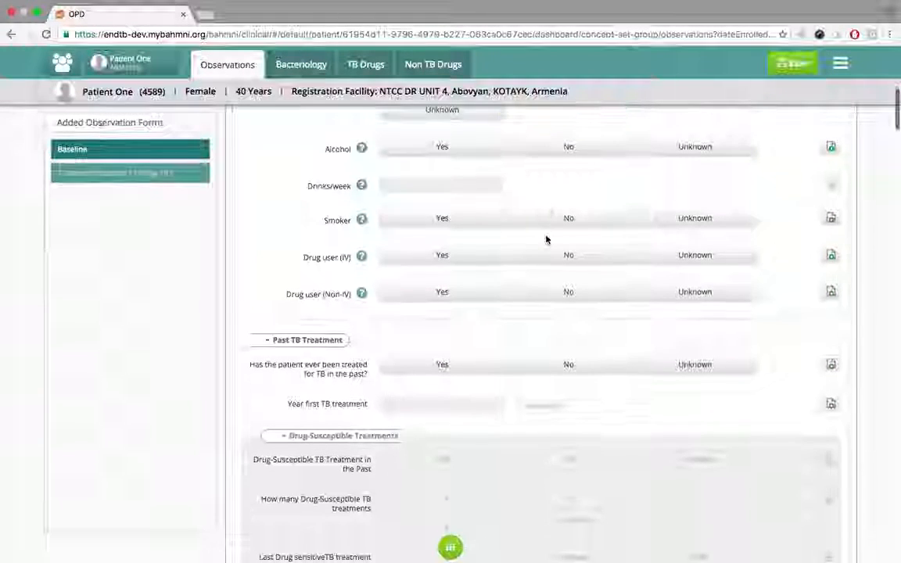
left_click(547, 227)
left_click(547, 254)
left_click(552, 292)
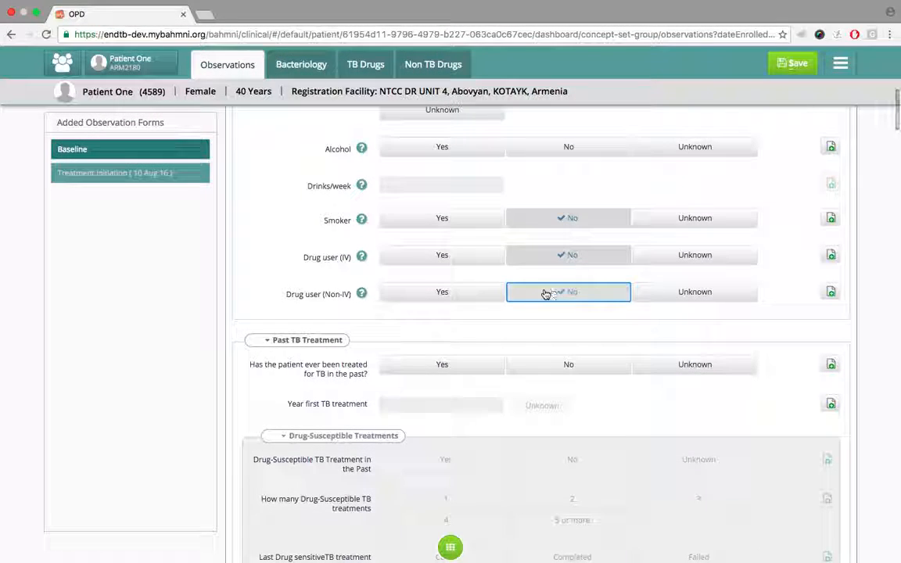
Step: In Past TB Treatment, record that the patient was treated for TB before, with 2012 as the year of first treatment
scroll(345, 328, "down", 3)
scroll(346, 384, "down", 1)
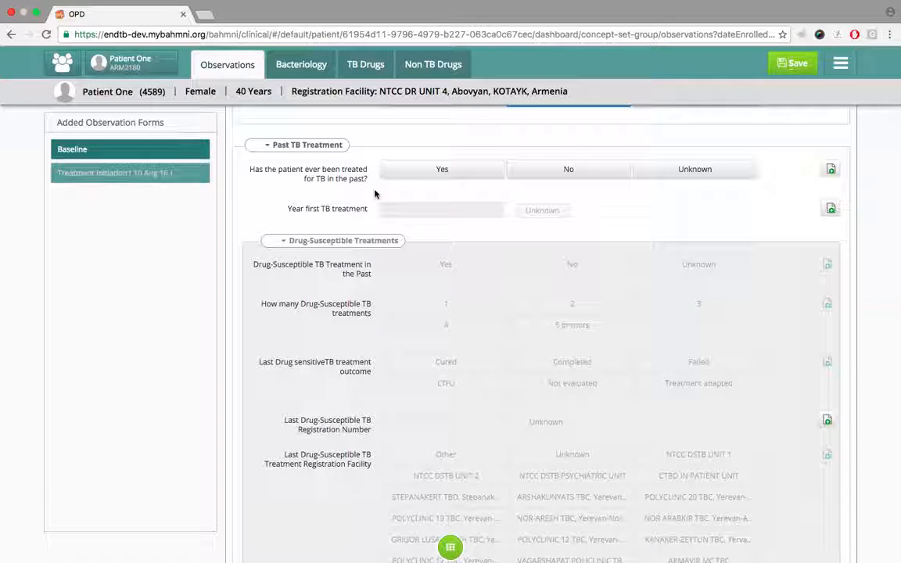
left_click(416, 170)
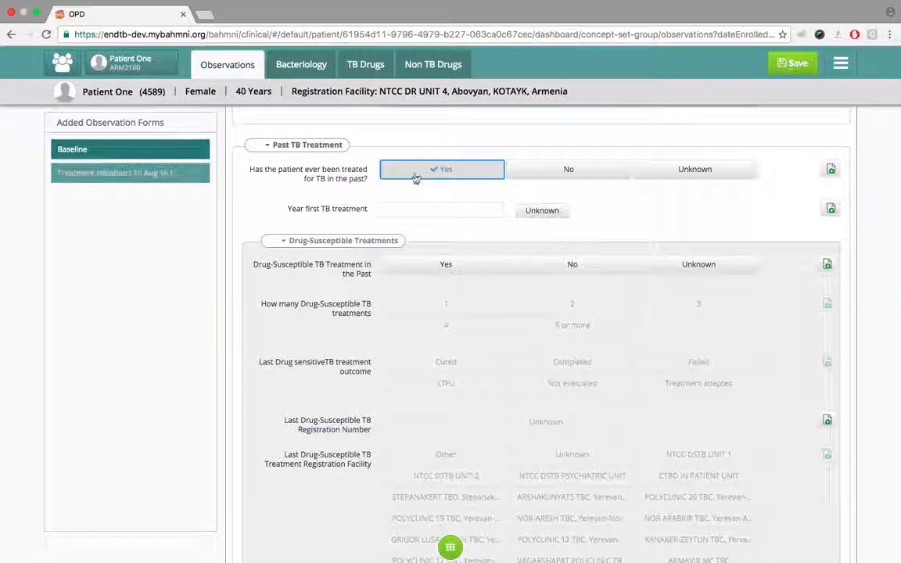
left_click(417, 210)
type("201")
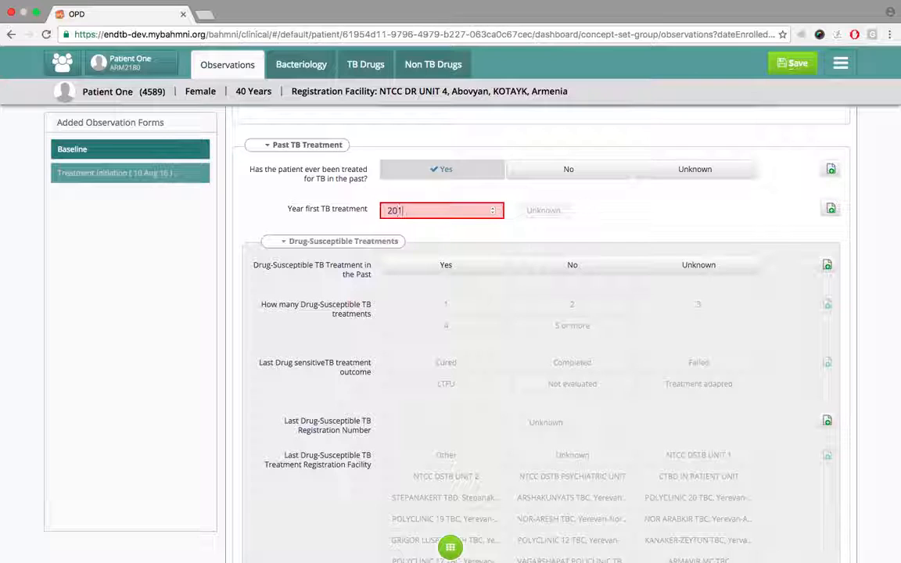
type("2")
Step: Under Drug-Susceptible Treatments, set past treatment to Yes, the number of treatments to 1 and the last outcome to Cured
scroll(463, 235, "down", 1)
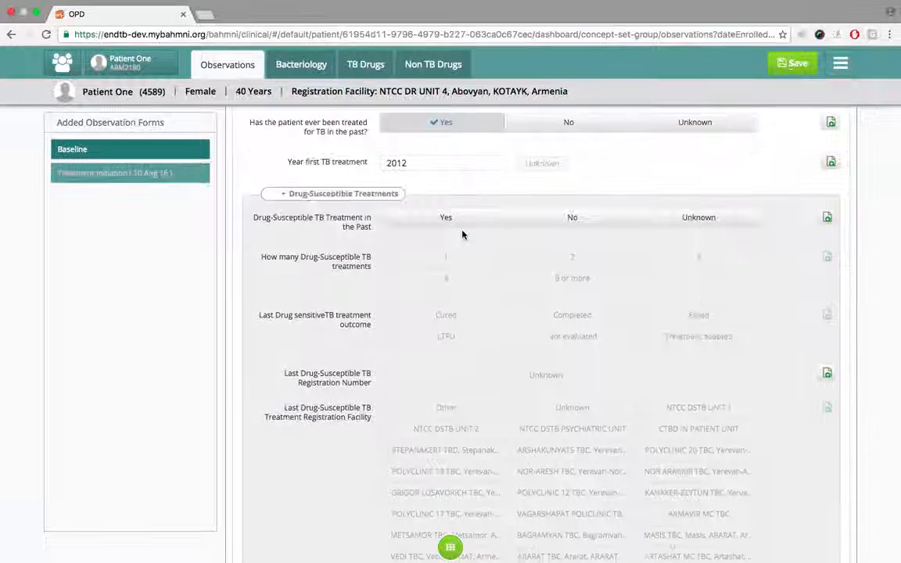
left_click(457, 218)
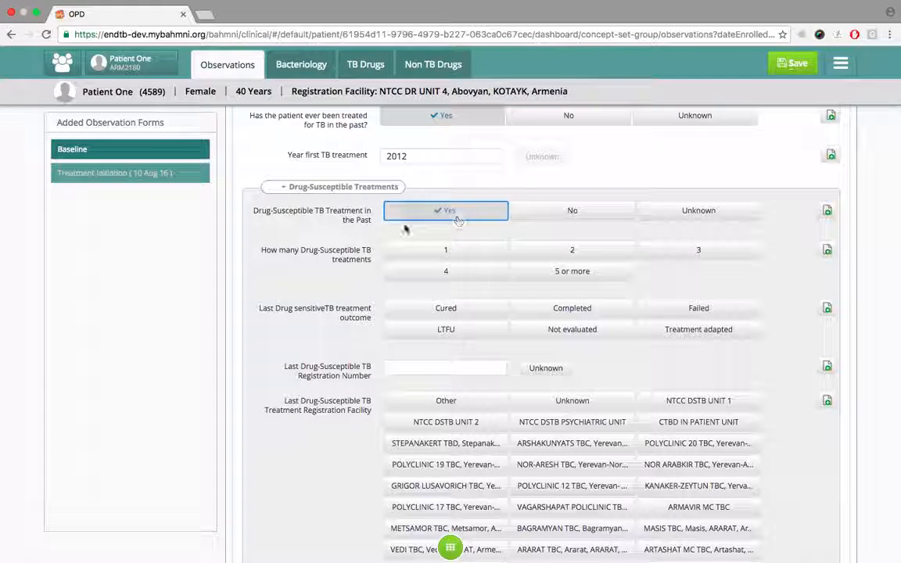
scroll(434, 235, "down", 1)
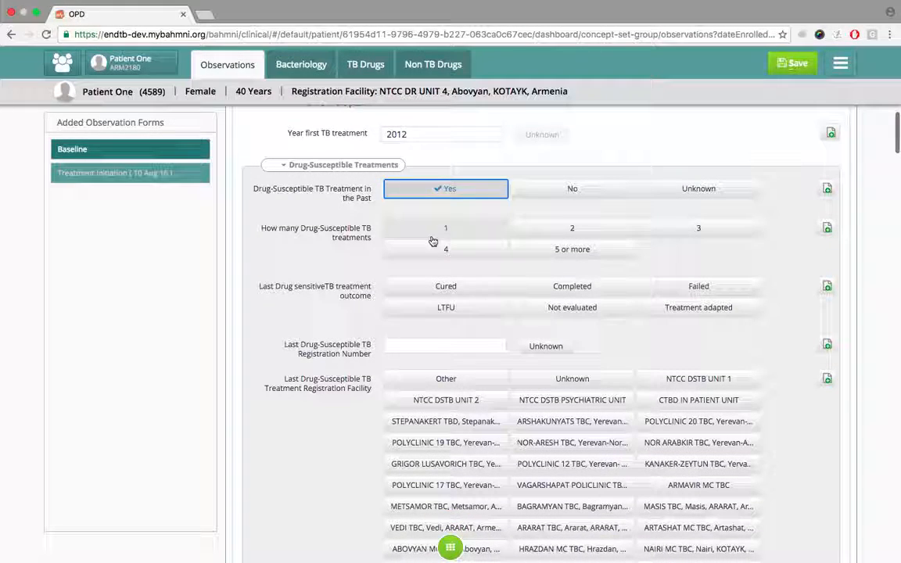
left_click(449, 232)
left_click(464, 293)
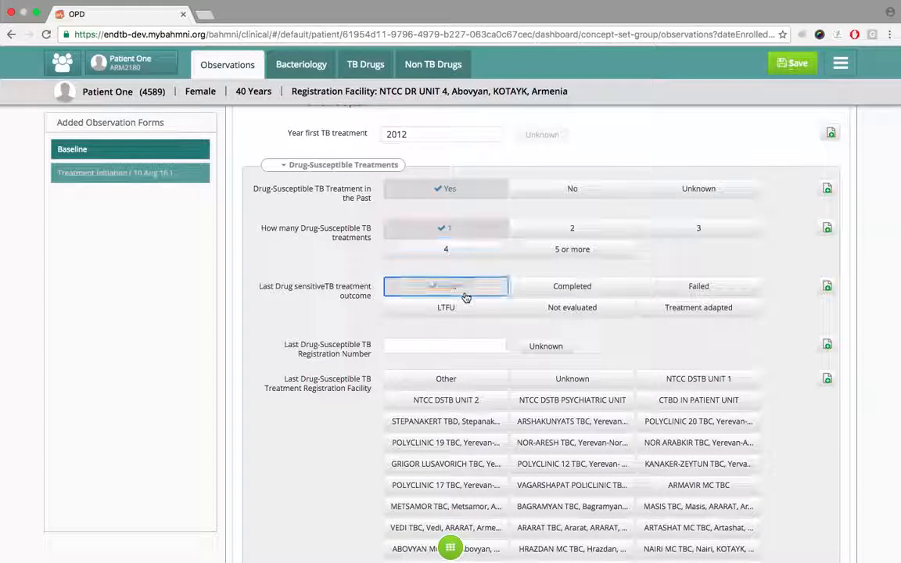
Step: In the Past TB Treatment Table, set the start date of past TB treatment to 03/10/2012
scroll(332, 309, "down", 3)
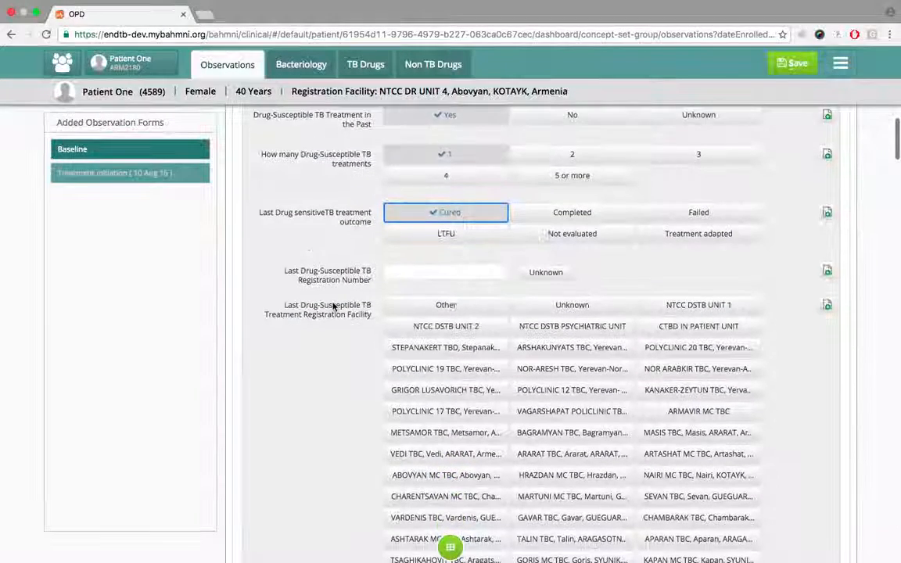
scroll(332, 307, "down", 15)
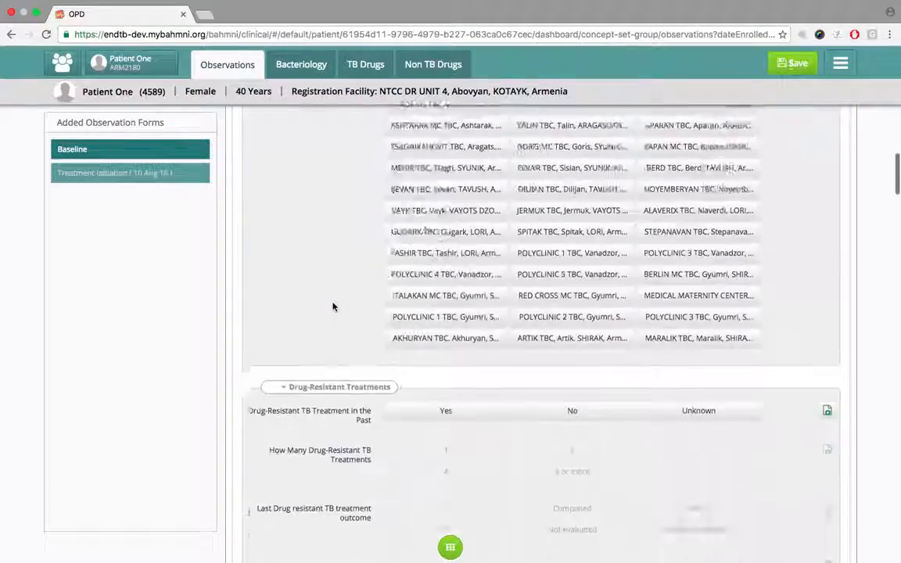
scroll(332, 306, "down", 15)
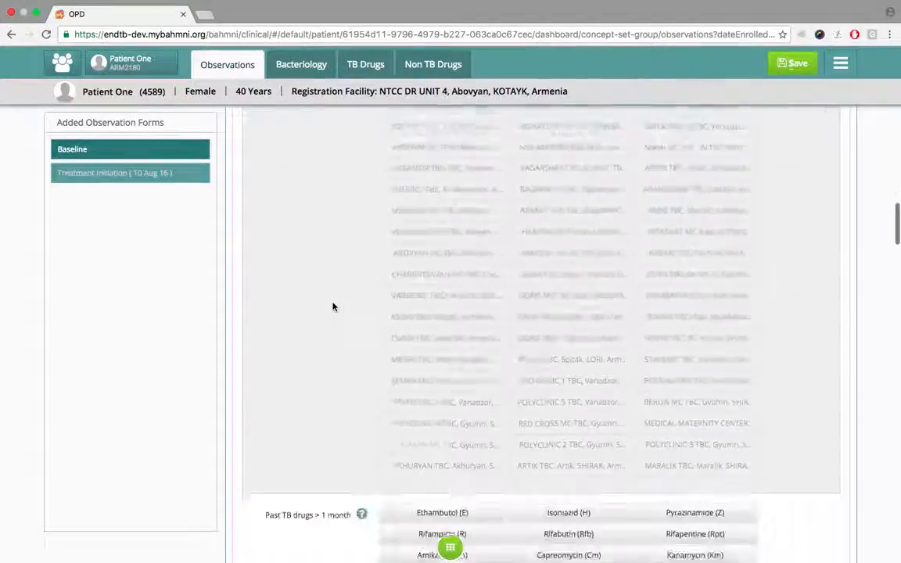
scroll(332, 307, "down", 18)
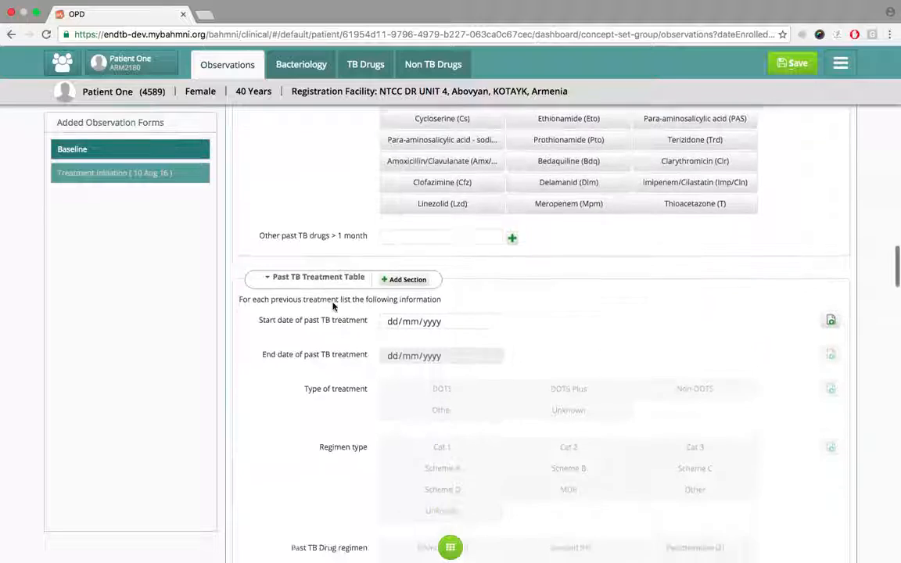
scroll(333, 306, "down", 5)
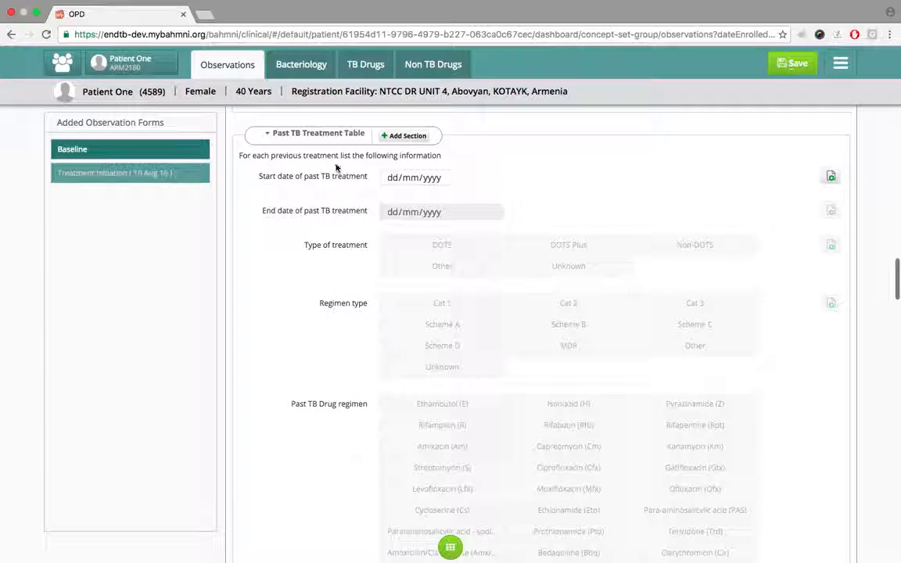
left_click(394, 180)
type("0")
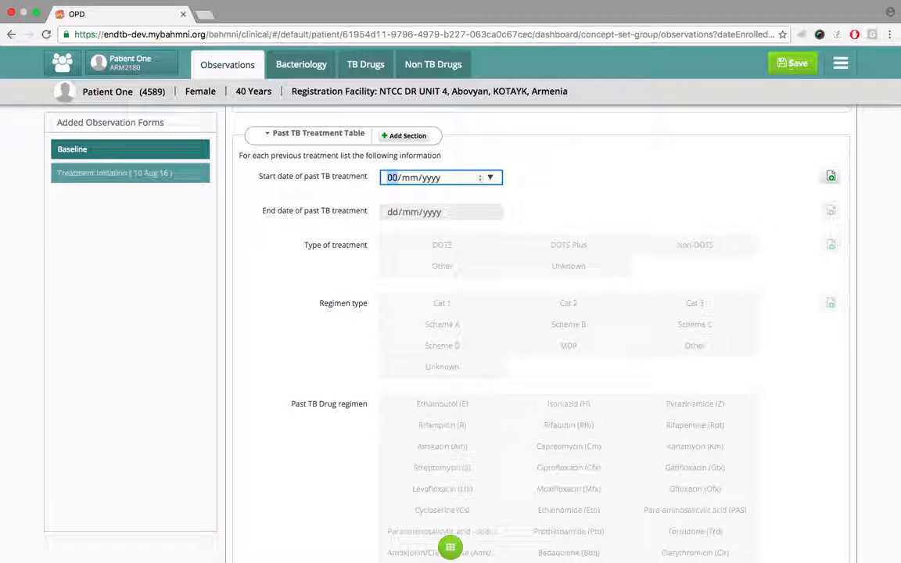
type("3/10/")
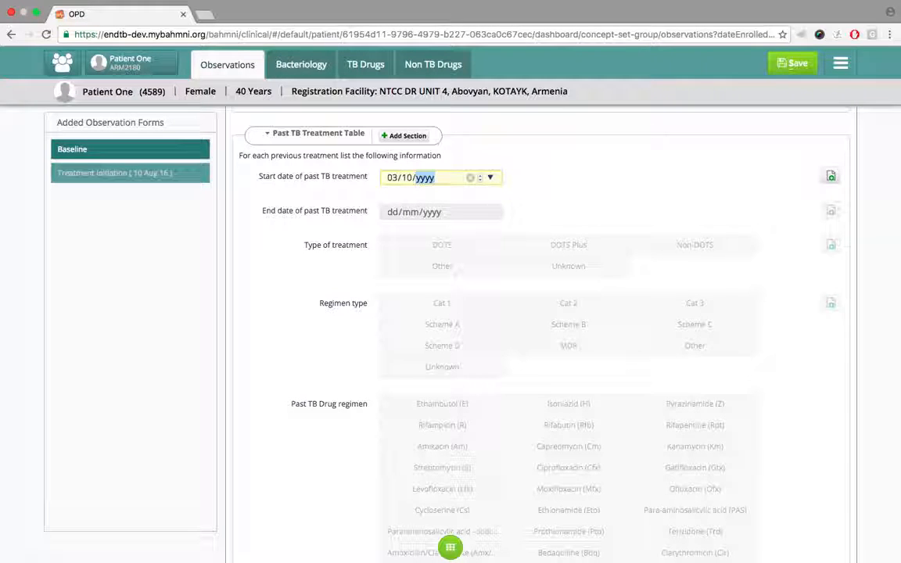
type("2012")
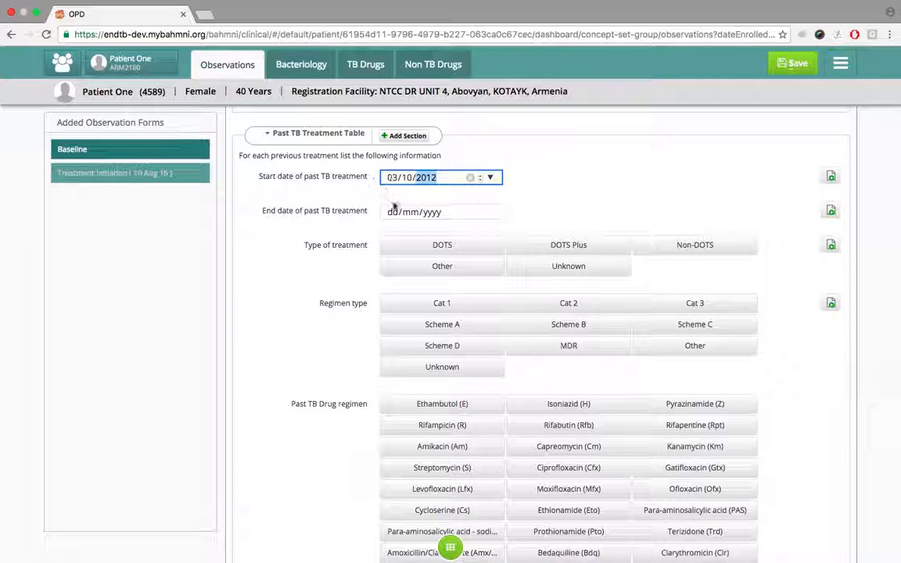
Step: Set the end date of past TB treatment to 04/10/2013
left_click(394, 212)
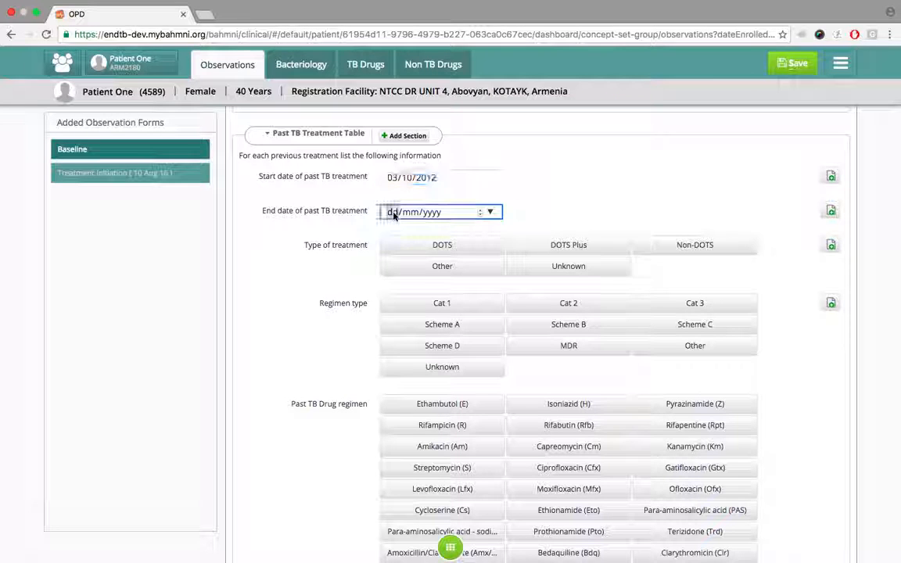
type("04/")
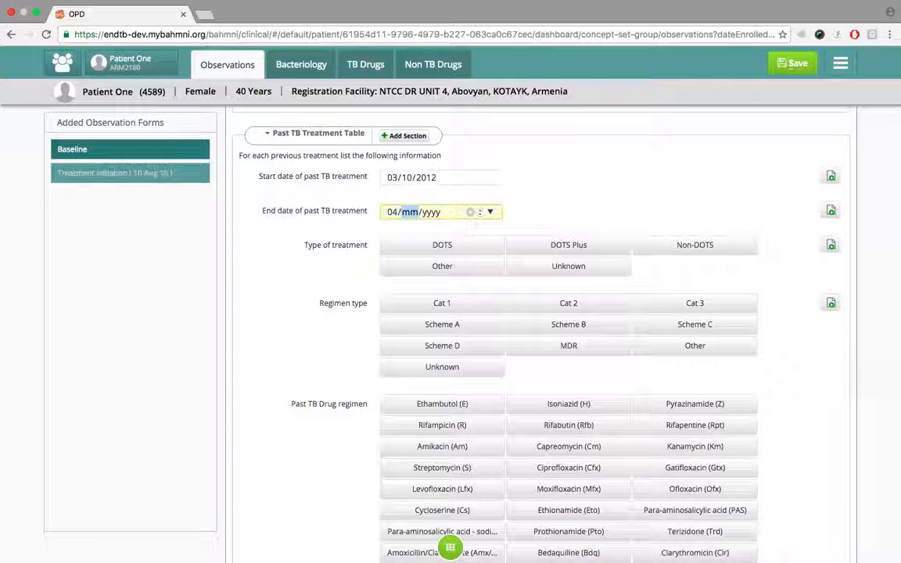
type("10/0002")
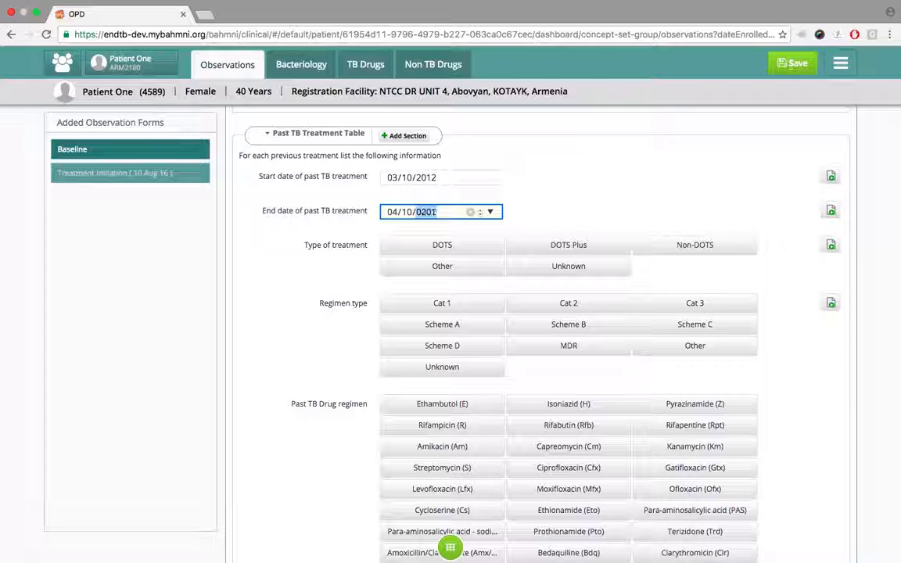
left_click(356, 272)
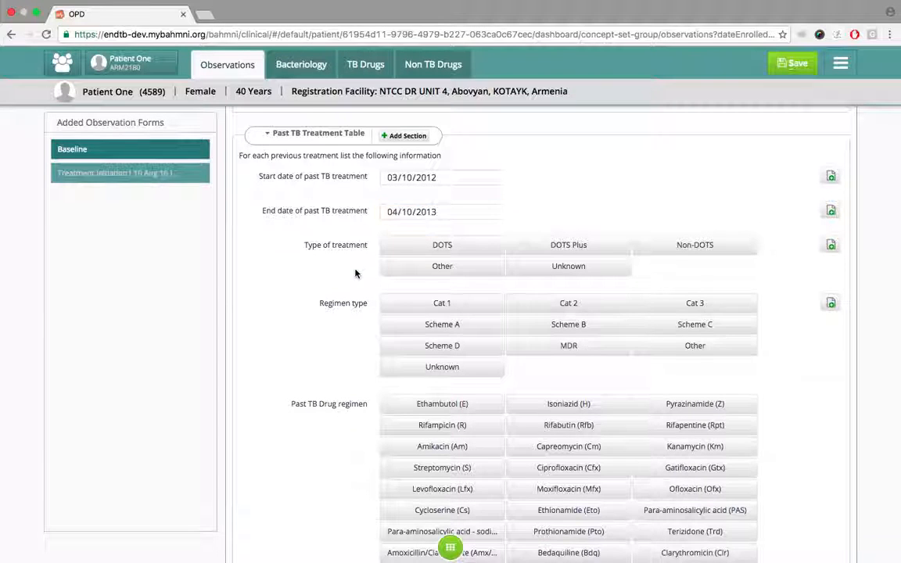
Step: Set the past treatment's type to DOTS and its regimen type to Cat 1
scroll(356, 271, "down", 2)
left_click(419, 213)
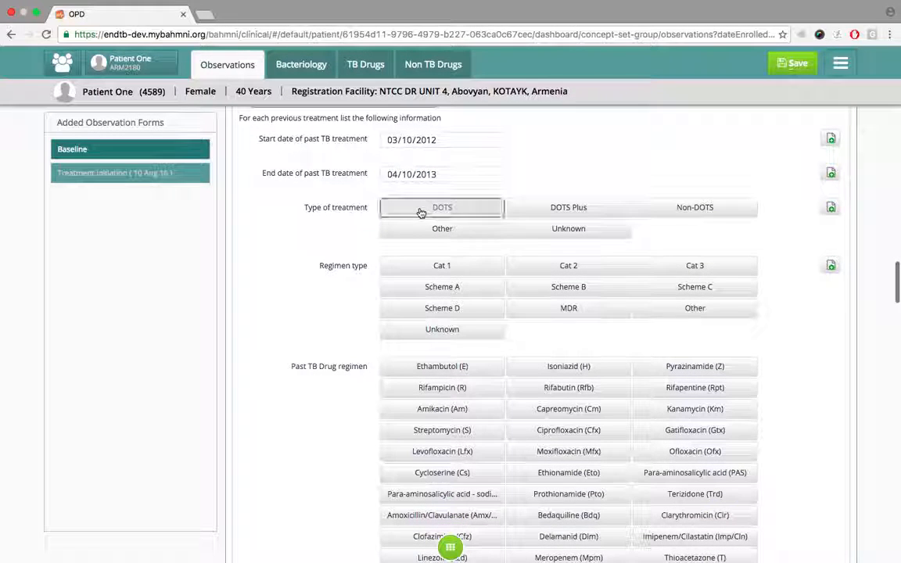
left_click(452, 273)
Step: Select Ethambutol (E), Isoniazid (H) and Pyrazinamide (Z) as the past TB drug regimen
scroll(317, 330, "down", 3)
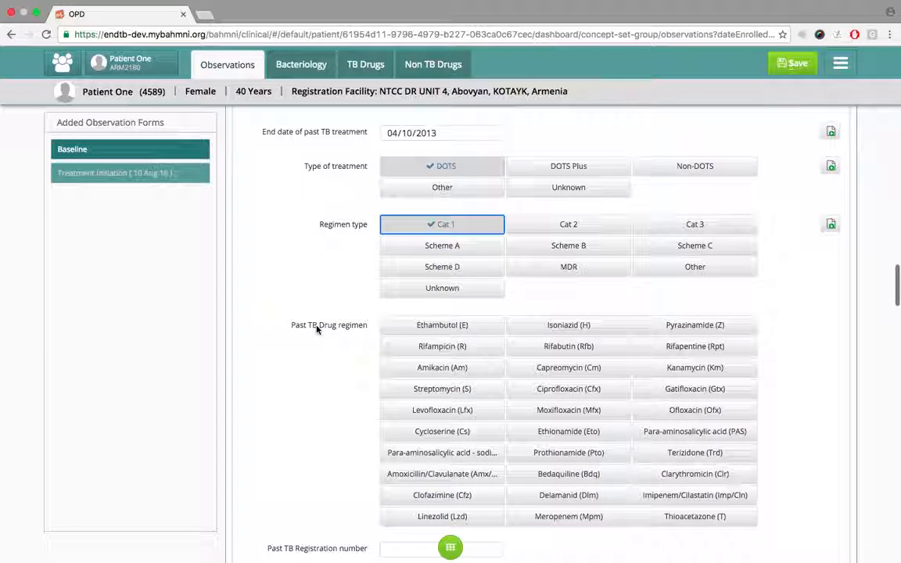
left_click(422, 308)
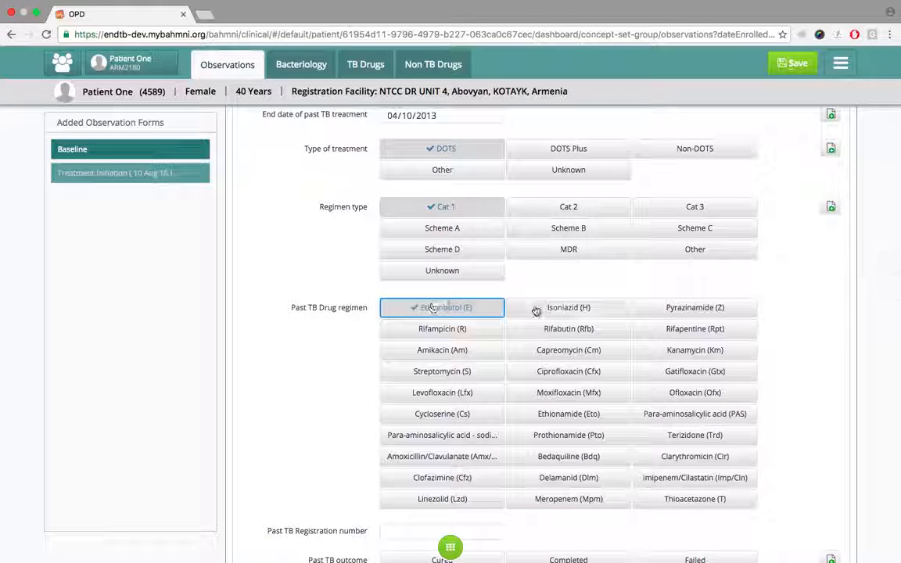
left_click(592, 311)
left_click(655, 313)
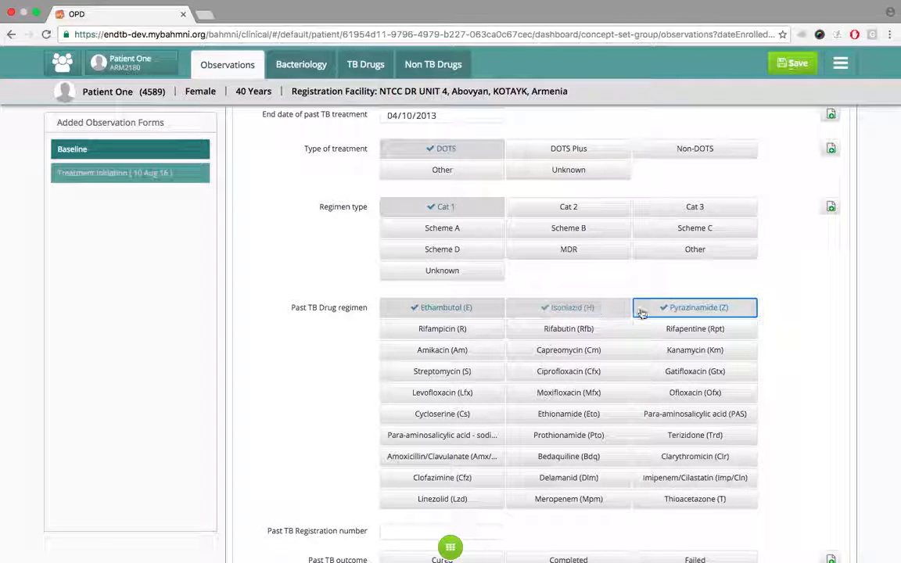
Step: Add Rifampicin (R) to the past TB drug regimen and set the past TB outcome to Cured
left_click(430, 333)
scroll(292, 378, "down", 5)
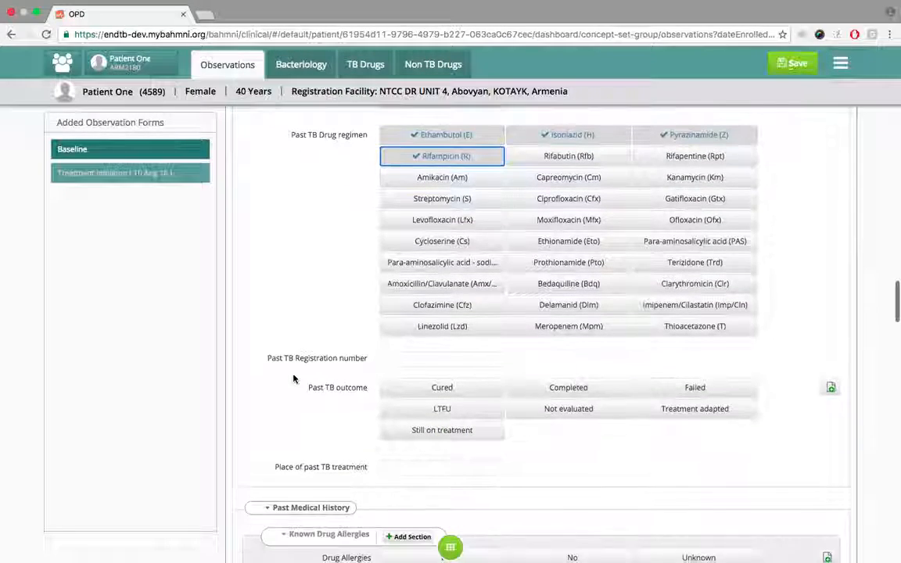
left_click(439, 387)
Step: Collapse the Past Medical History section of the Baseline form and expand it again
scroll(450, 479, "down", 2)
scroll(449, 480, "down", 6)
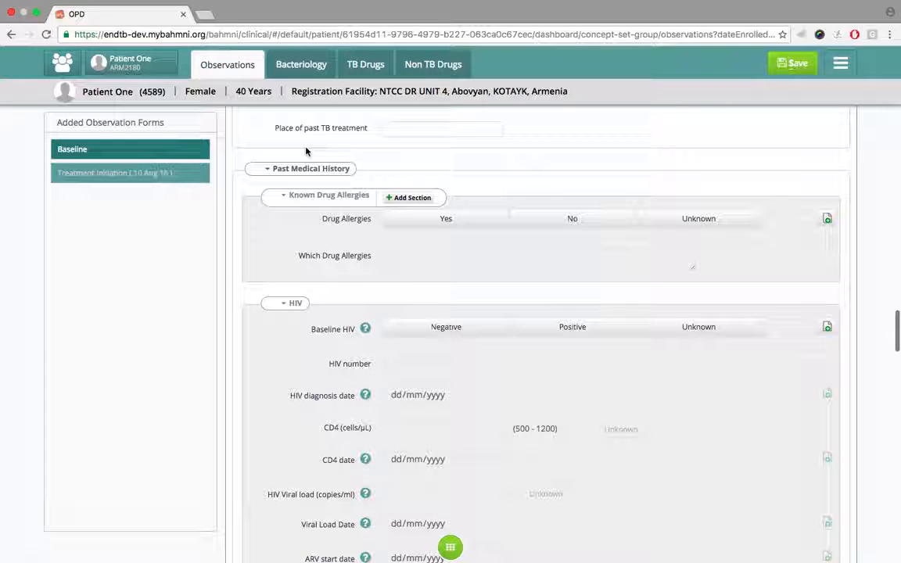
left_click(276, 175)
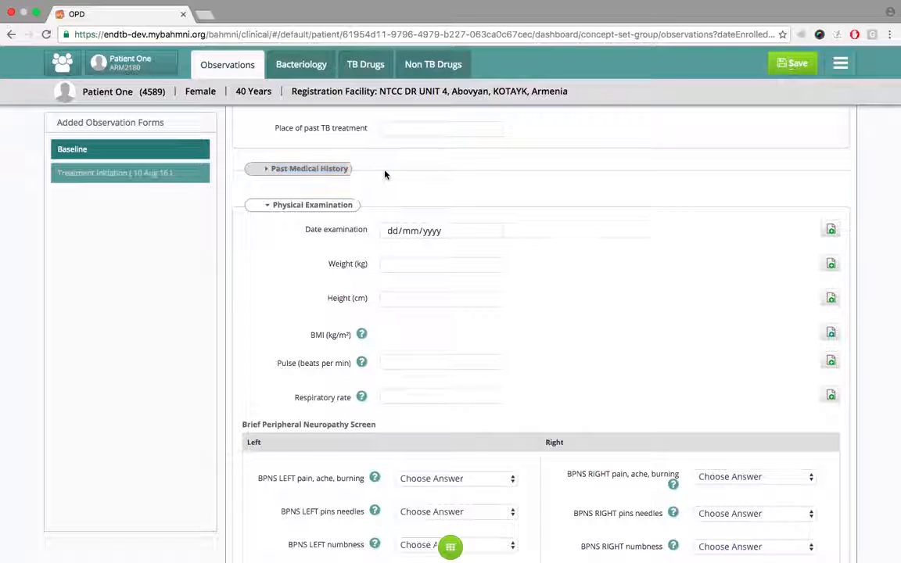
left_click(338, 169)
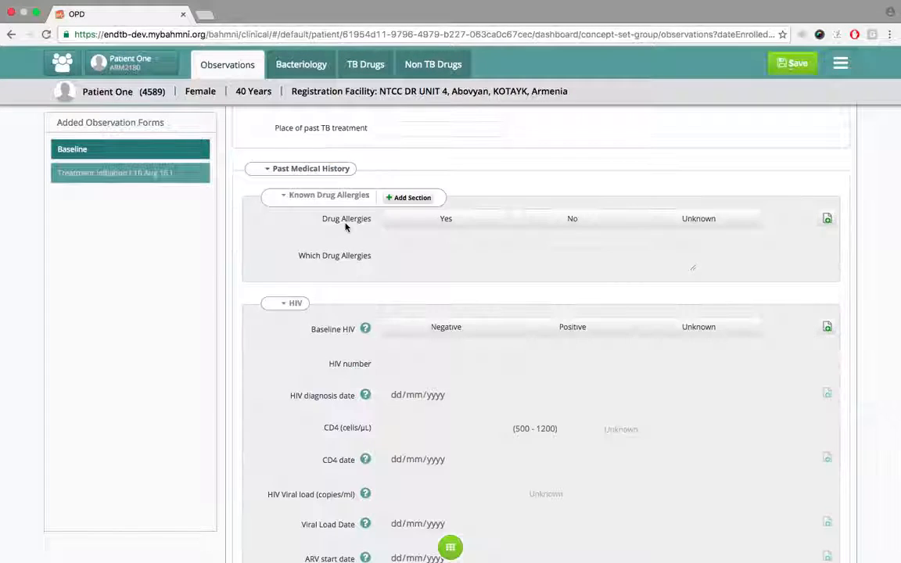
Step: In Past Medical History, set Baseline HIV to Positive, Diabetes to Yes and COPD to No, and save the Baseline form
scroll(345, 225, "down", 1)
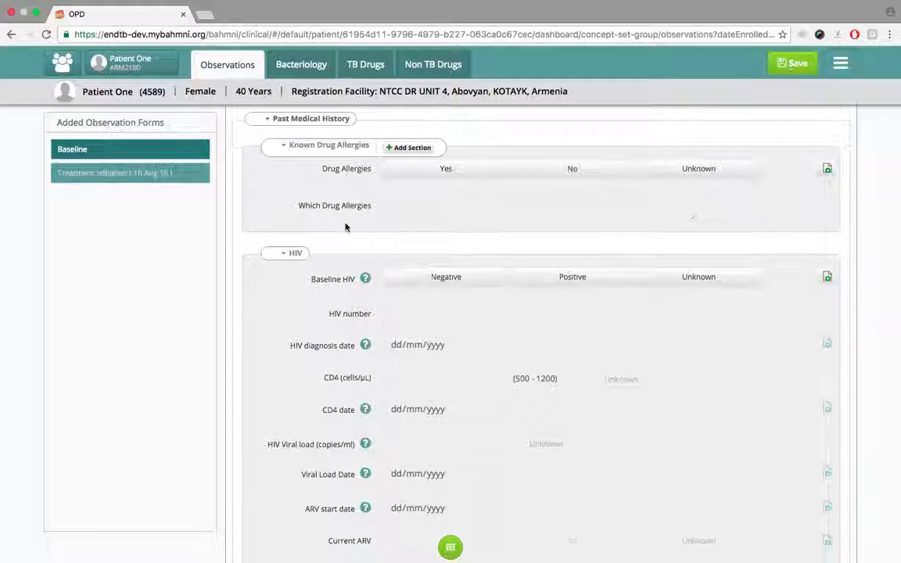
left_click(539, 282)
scroll(539, 286, "down", 3)
scroll(539, 285, "down", 8)
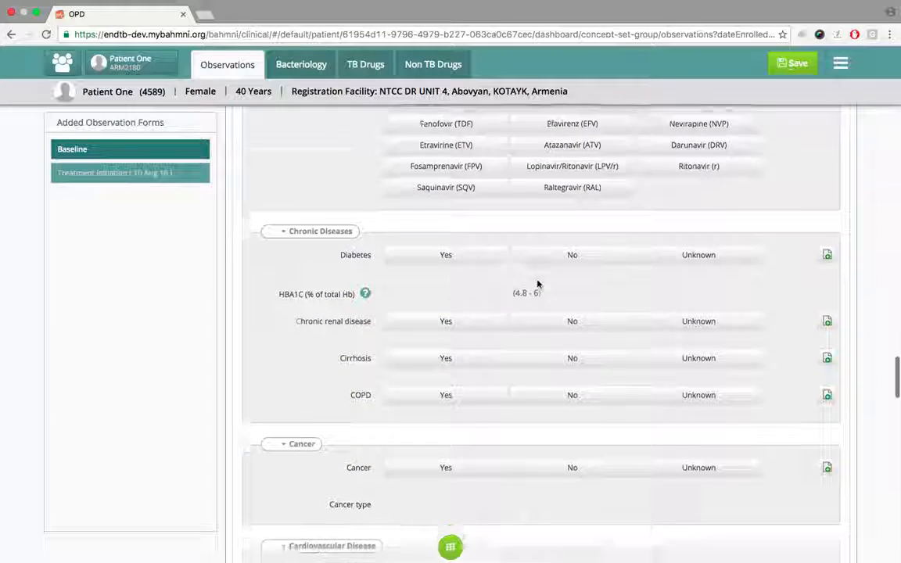
left_click(460, 195)
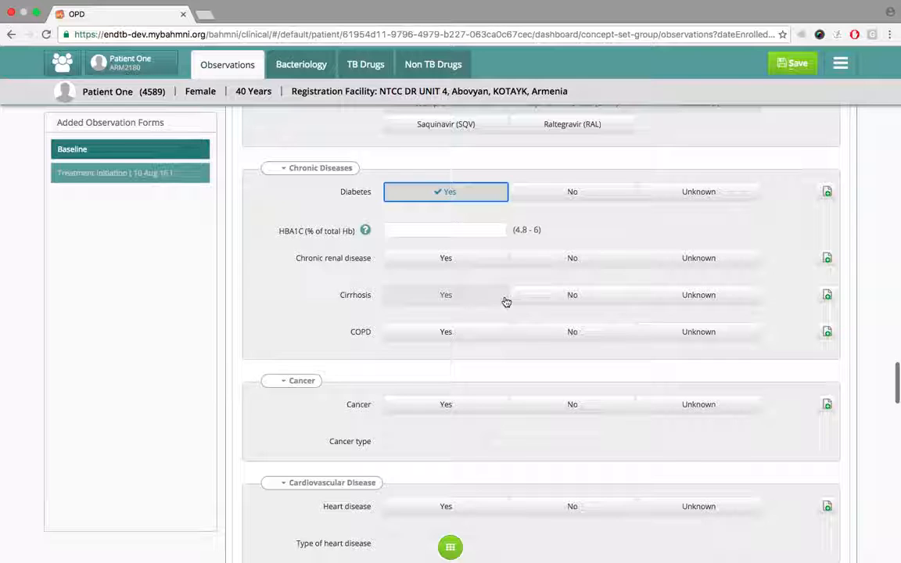
left_click(538, 334)
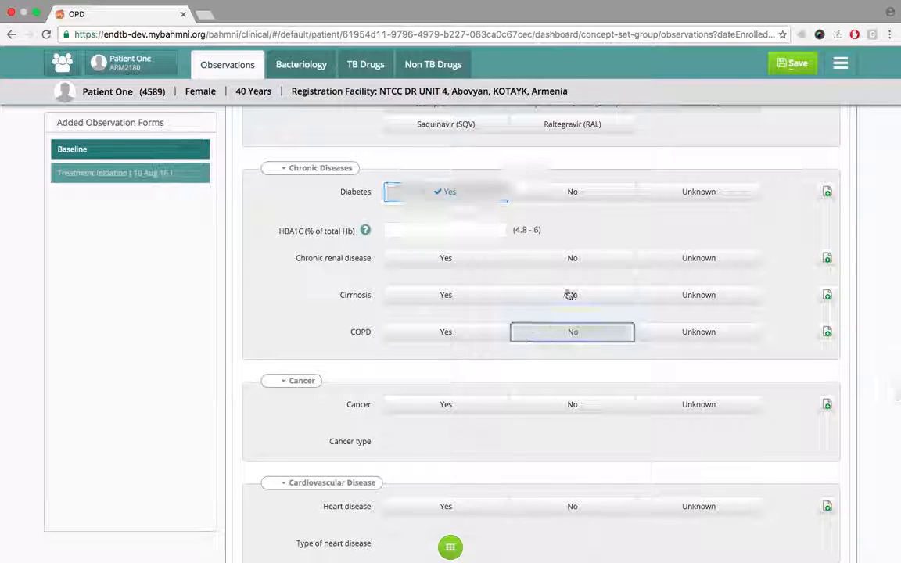
left_click(781, 72)
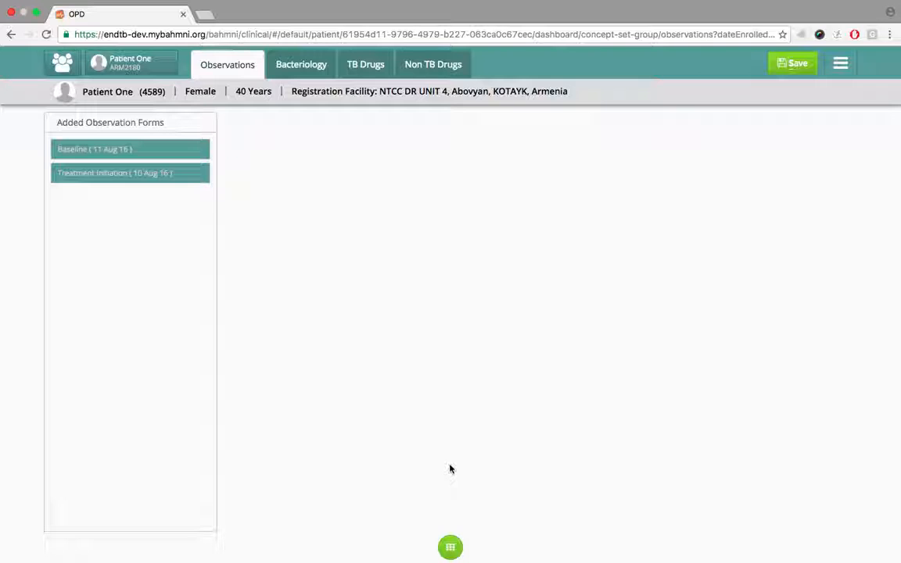
Step: Add a Documents observation form and set its date to 10/08/2016
left_click(451, 547)
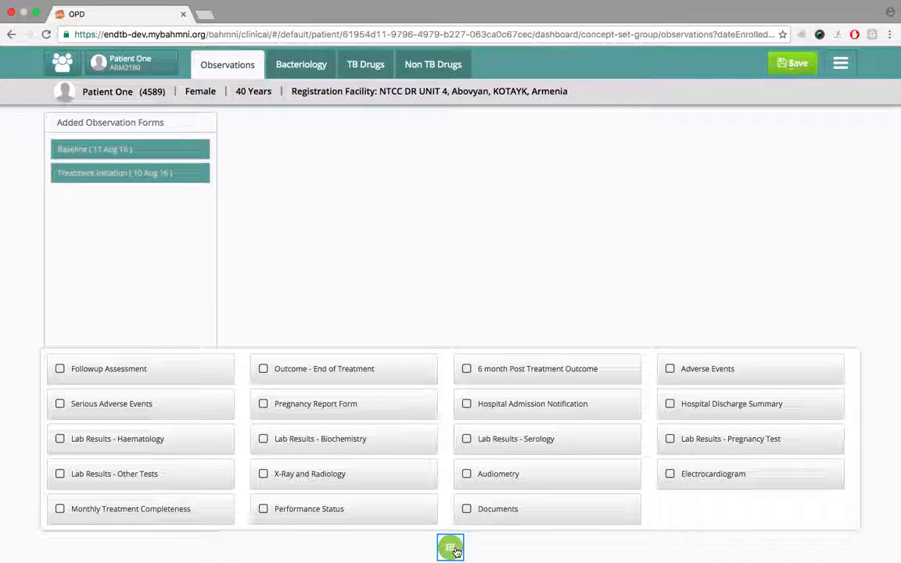
left_click(503, 516)
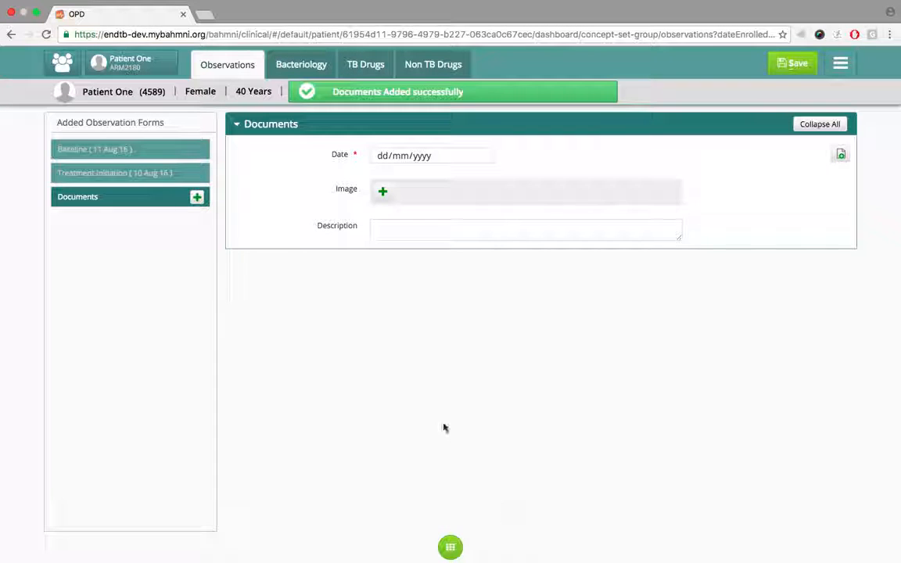
left_click(381, 154)
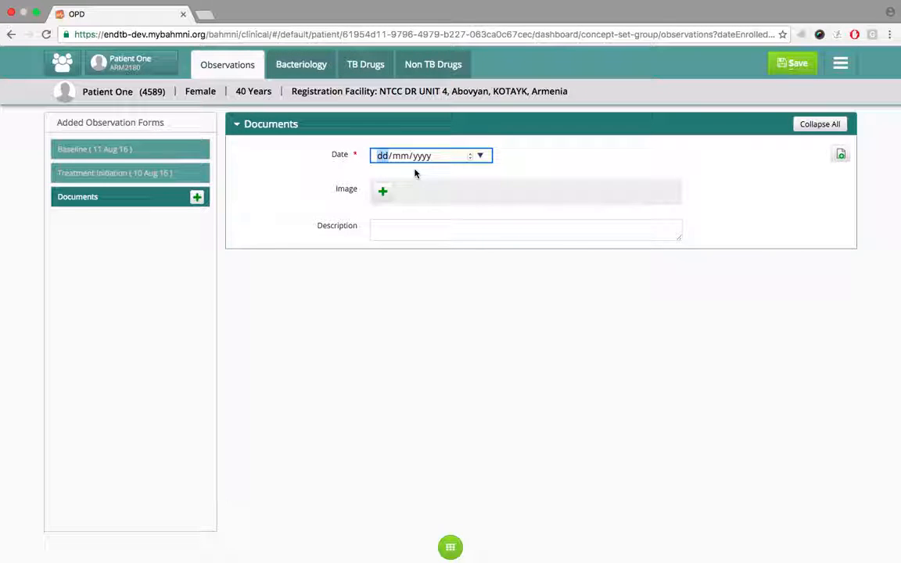
type("10/08/201")
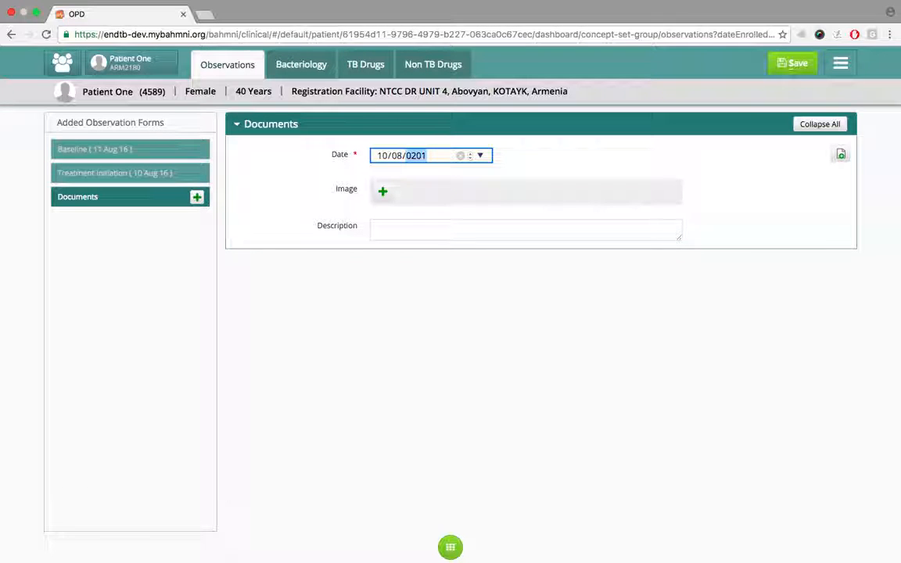
type("6")
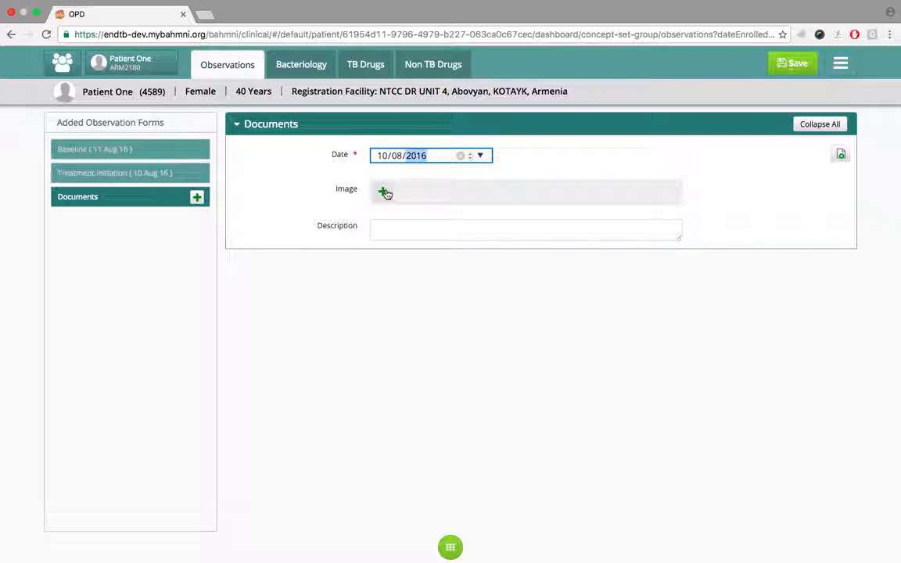
Step: Upload X-ray.jpg from the Desktop folder as the image of the Documents form
left_click(384, 192)
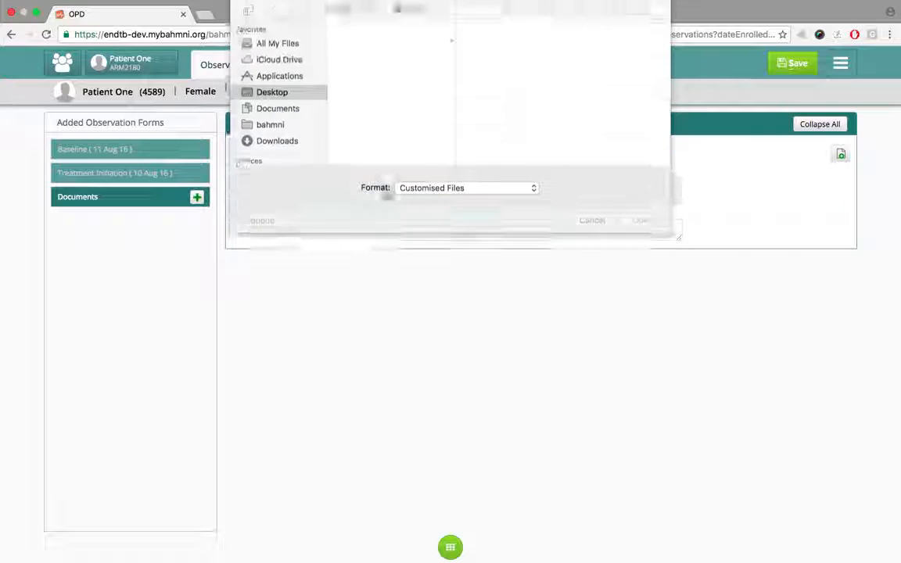
scroll(344, 110, "down", 3)
left_click(368, 164)
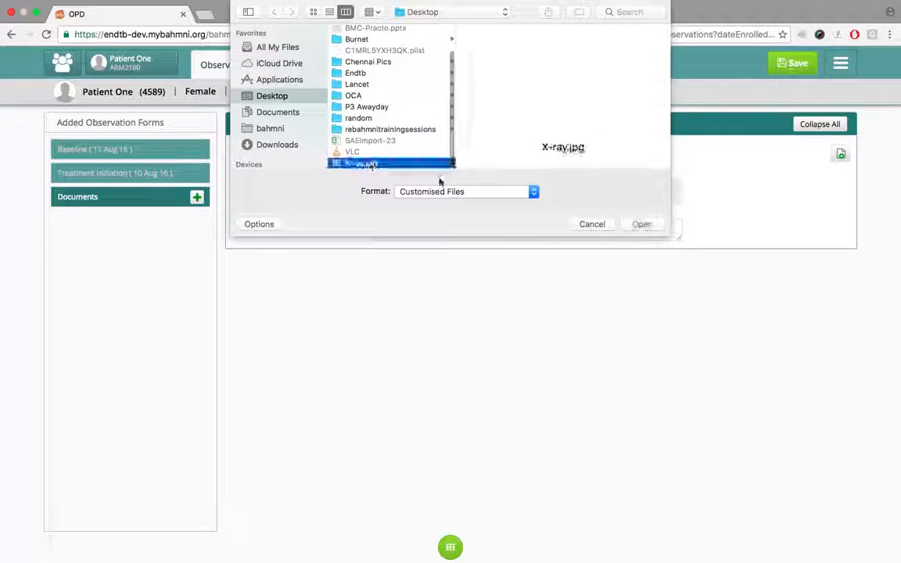
left_click(640, 224)
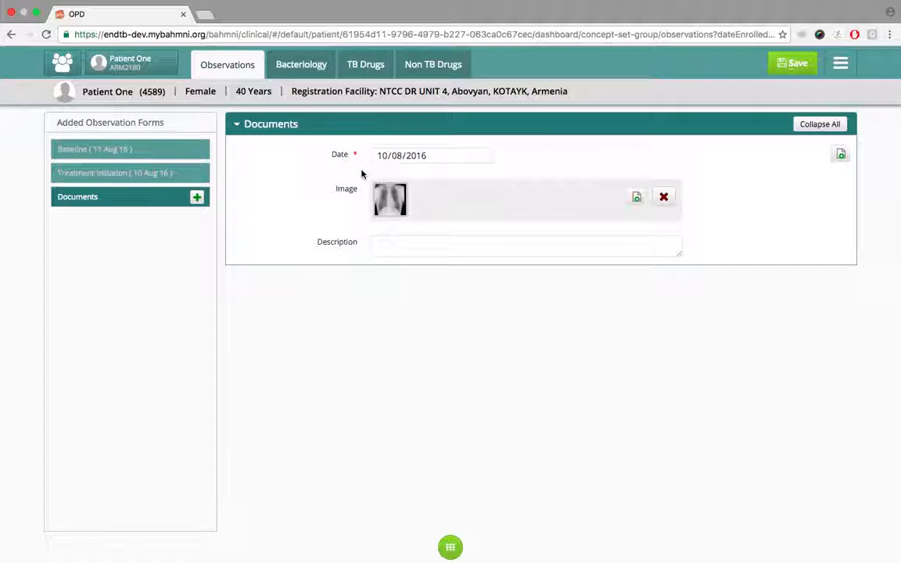
Step: Describe the uploaded image as "Chest PA-Erect" and save the Documents form
left_click(412, 246)
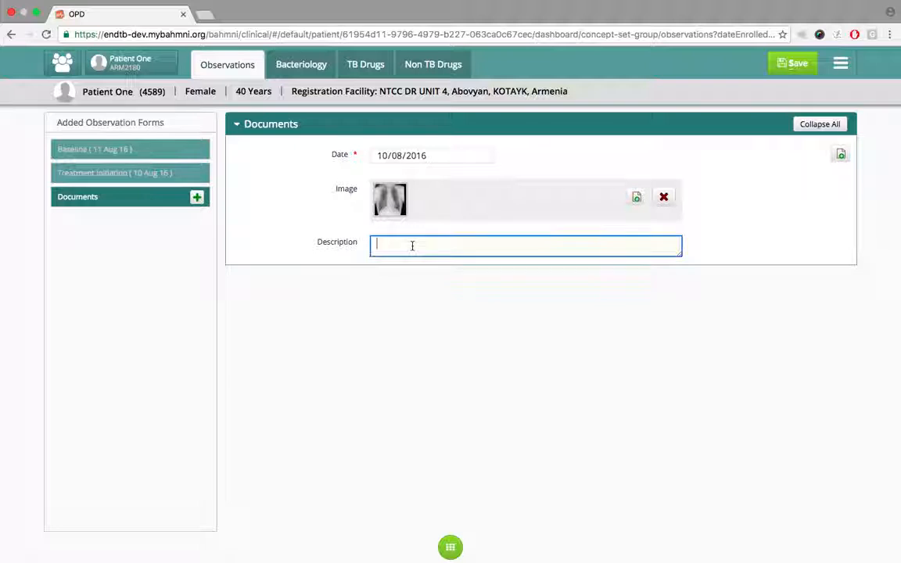
type("Ahest ")
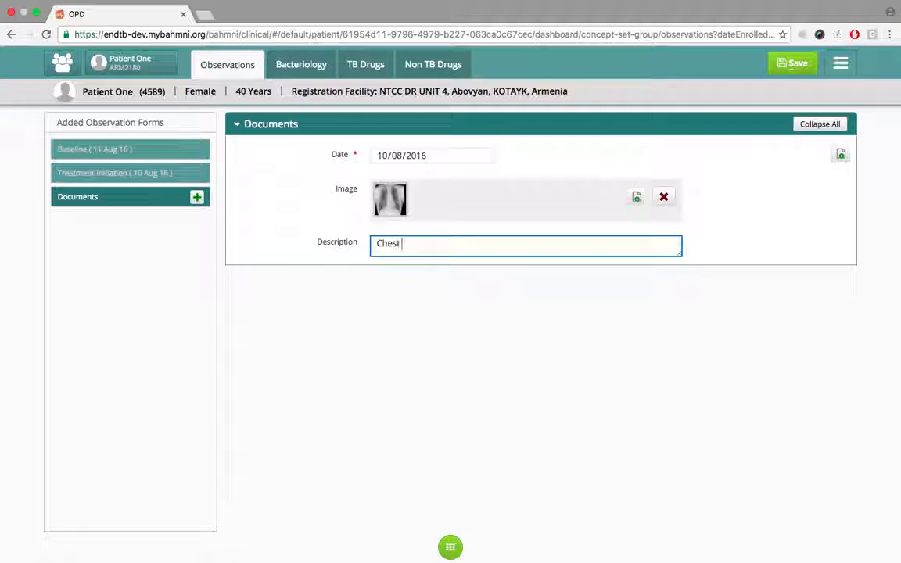
type("PA-e")
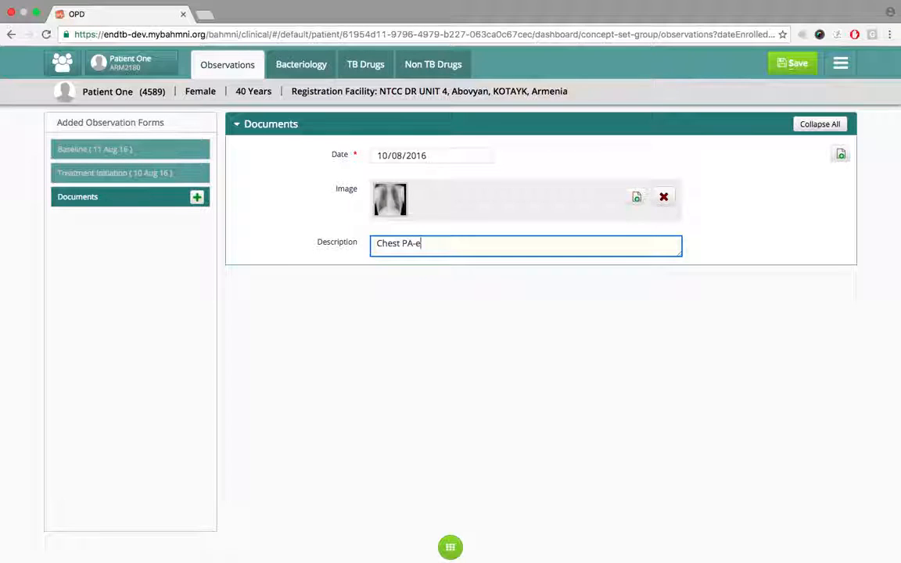
key("BackSpace")
type("Er")
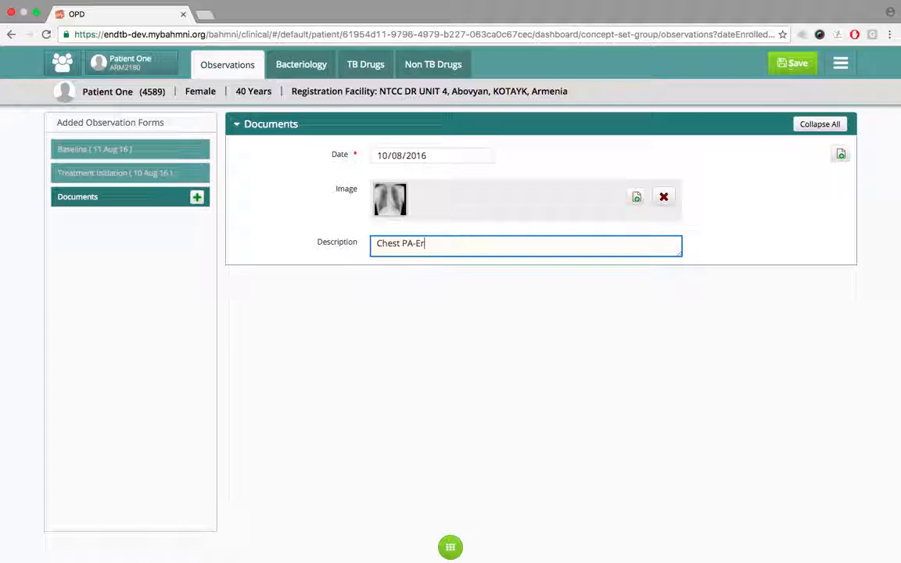
type("ect")
left_click(466, 290)
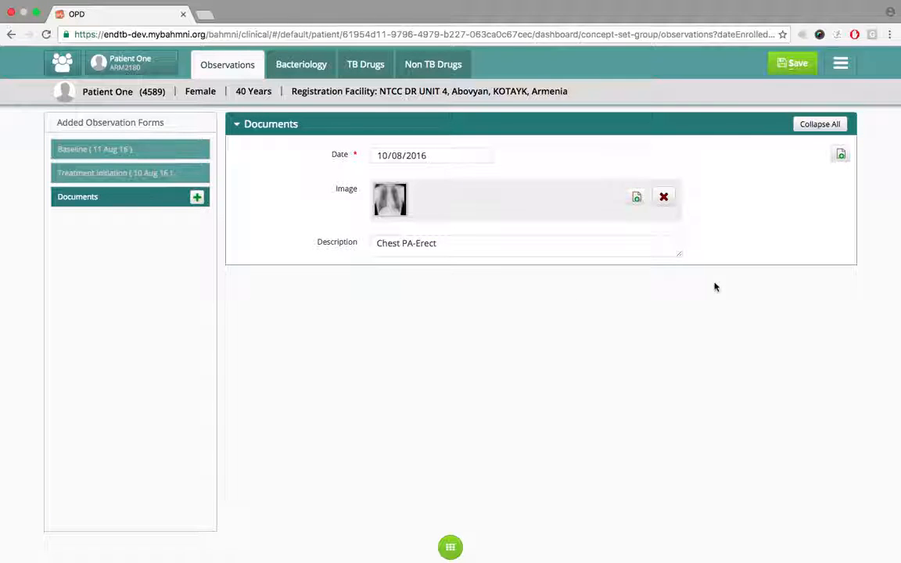
left_click(785, 62)
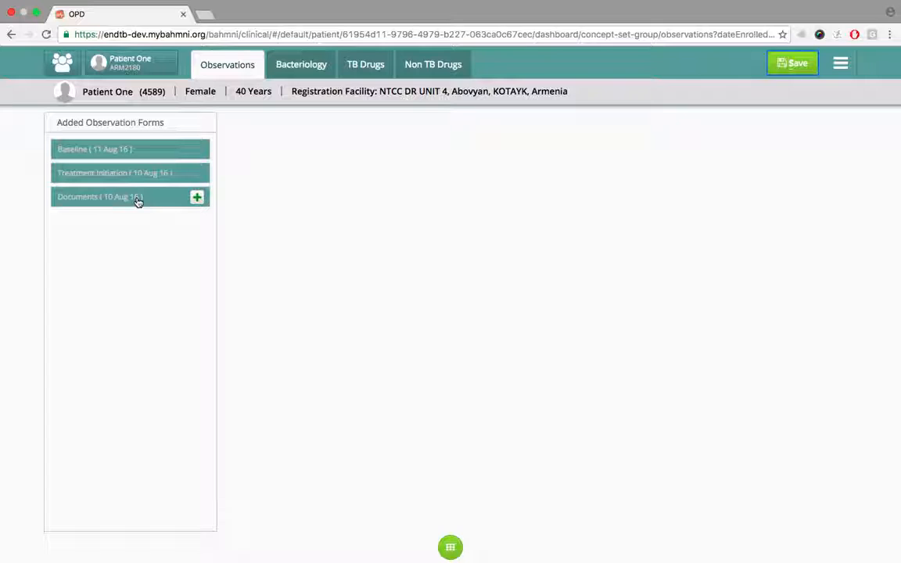
left_click(197, 199)
left_click(273, 221)
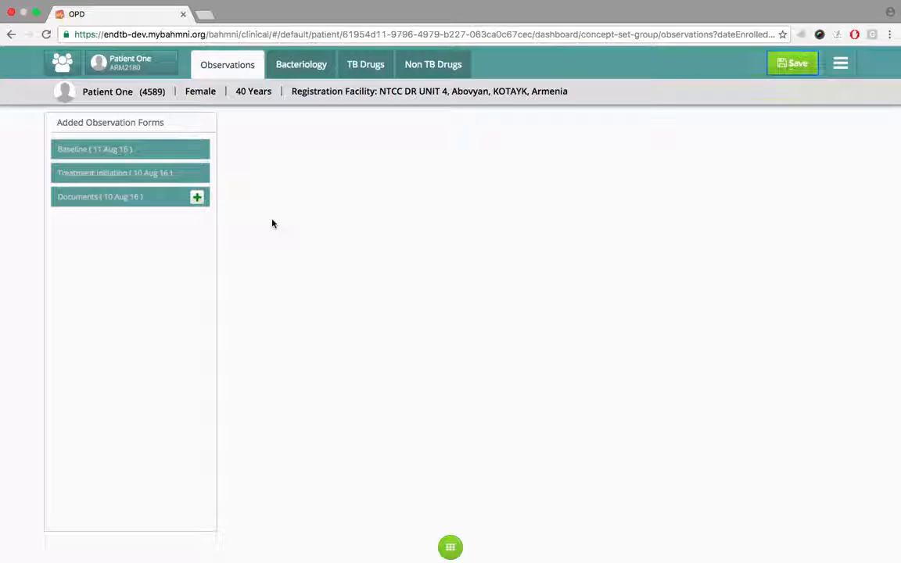
Step: Start a TB drug order for Isoniazid (H) with a total daily dose of 200 mg
left_click(367, 66)
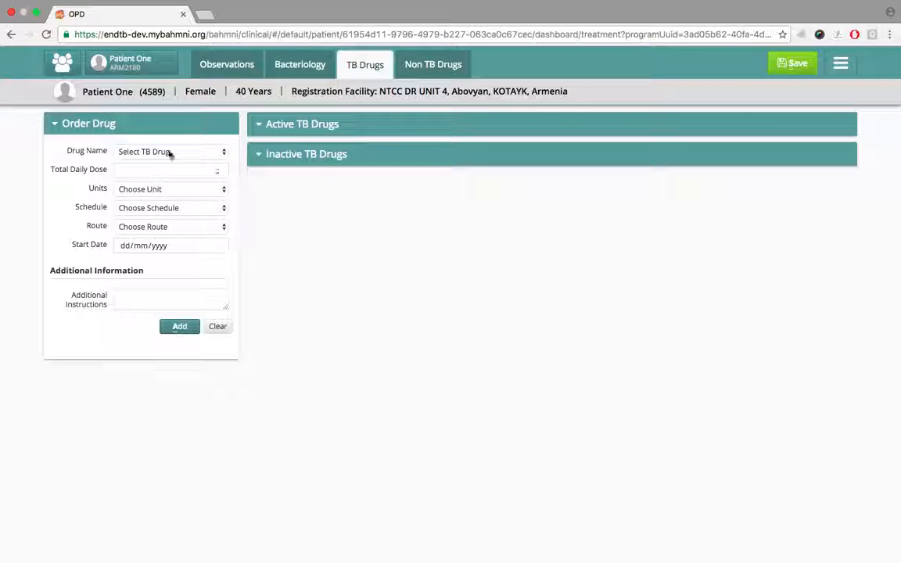
left_click(213, 156)
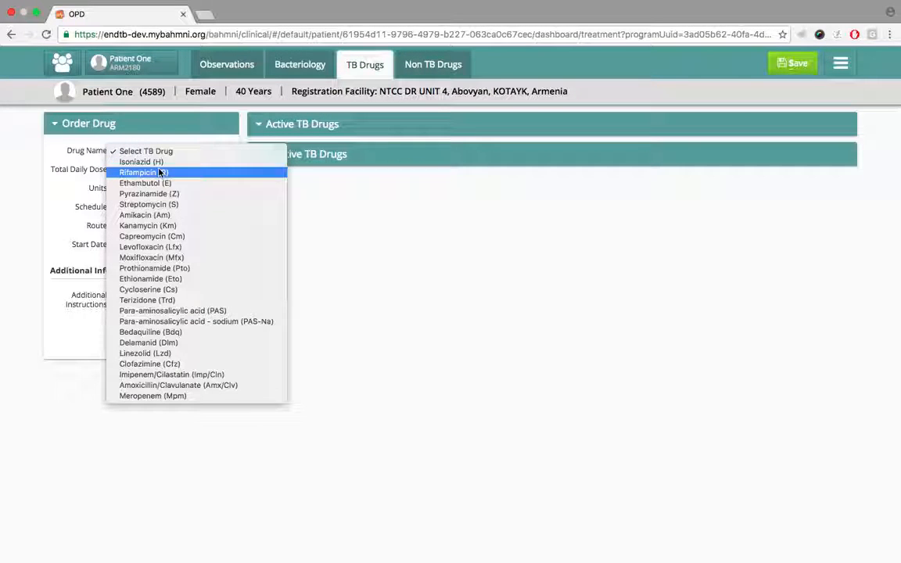
left_click(162, 162)
left_click(155, 169)
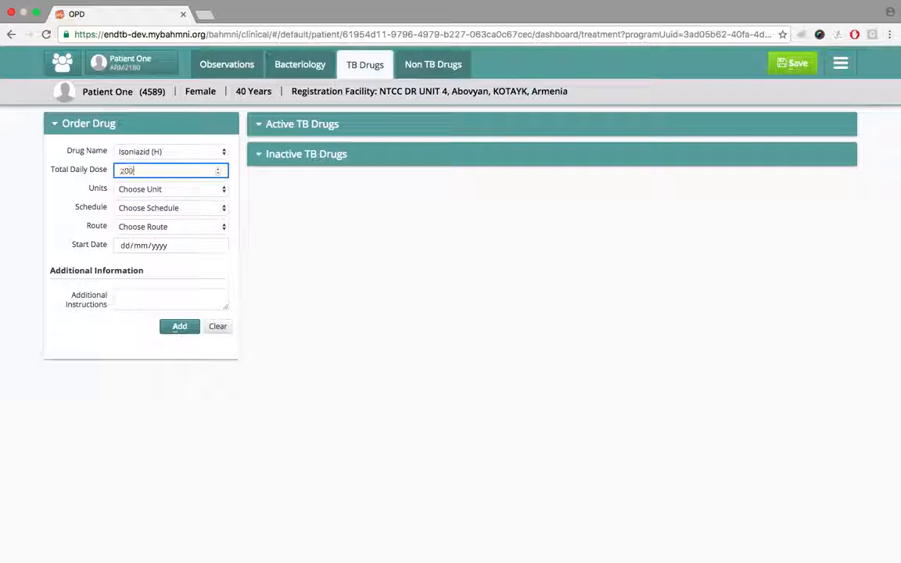
key("Tab")
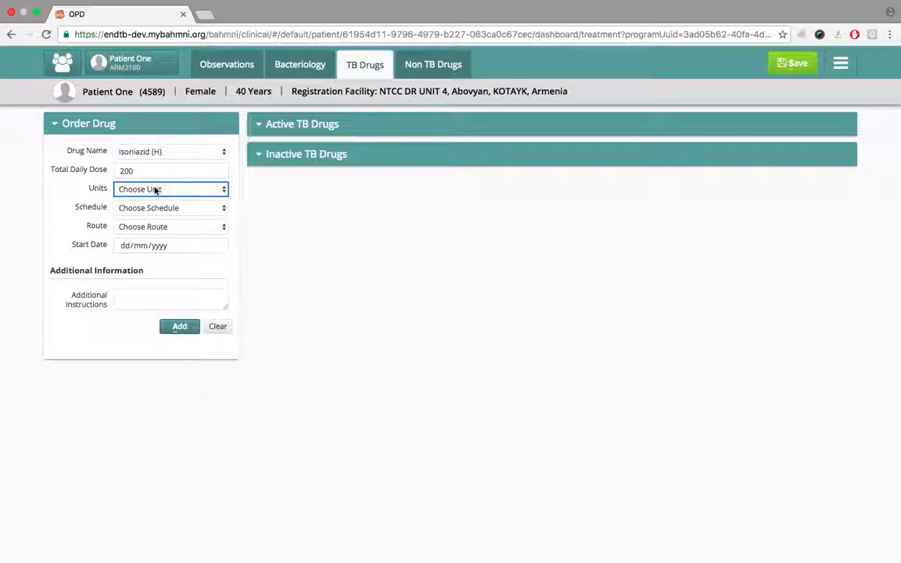
key("m")
key("Tab")
Step: Schedule the Isoniazid order for 7 days per week, Oral (PO), starting 15/08/2016, and add it to the new prescription
left_click(156, 207)
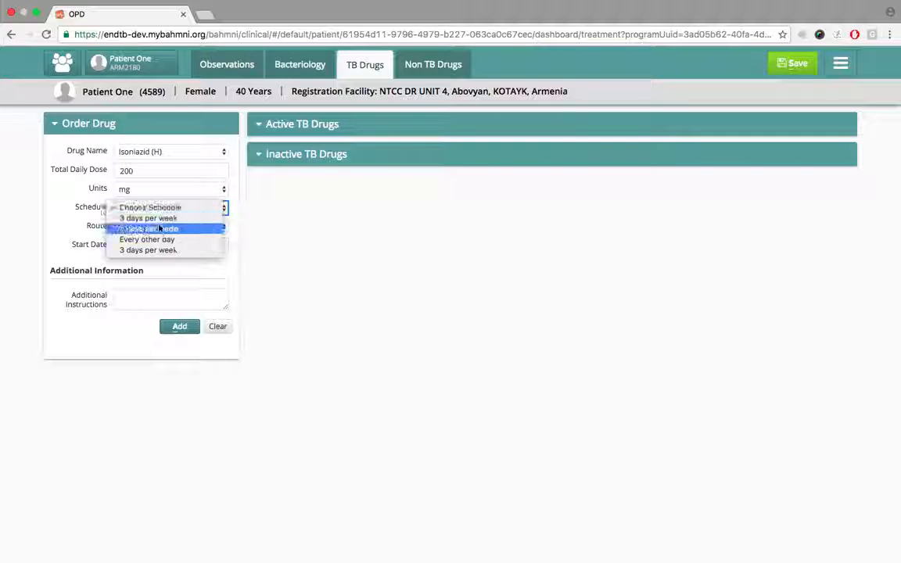
left_click(146, 227)
left_click(137, 229)
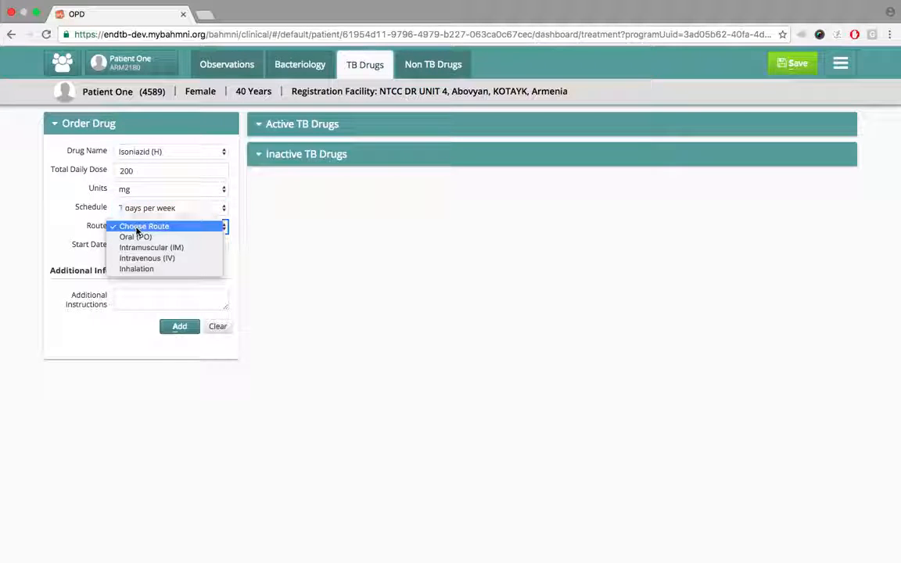
left_click(140, 238)
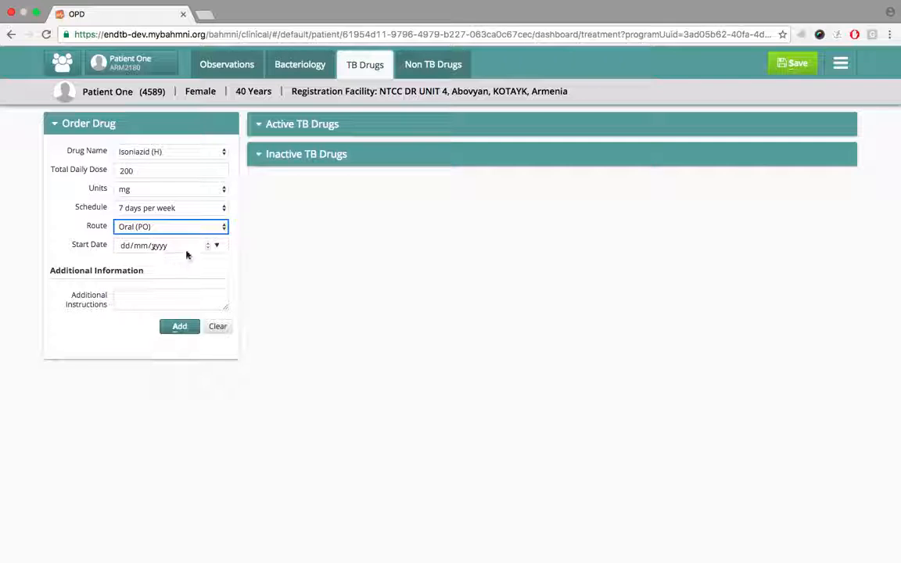
left_click(123, 247)
type("150820")
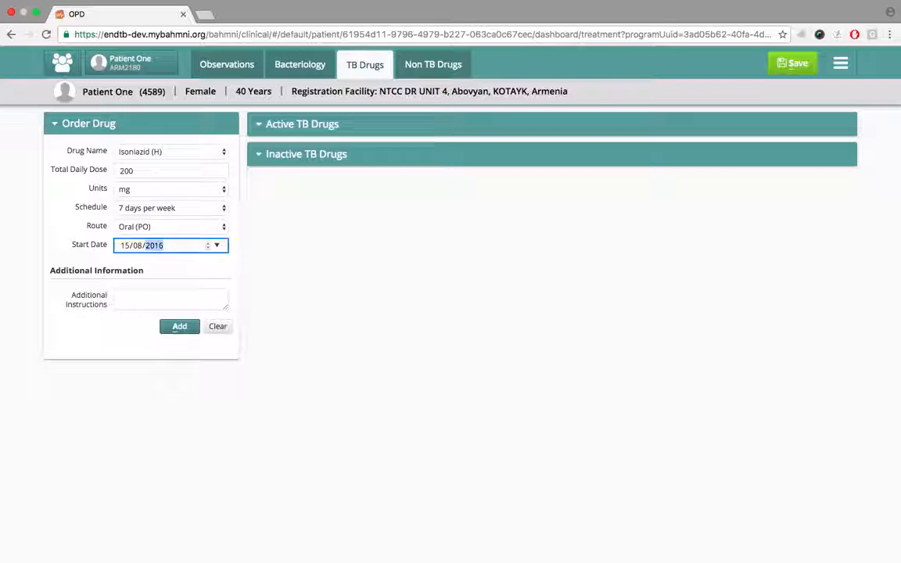
left_click(180, 327)
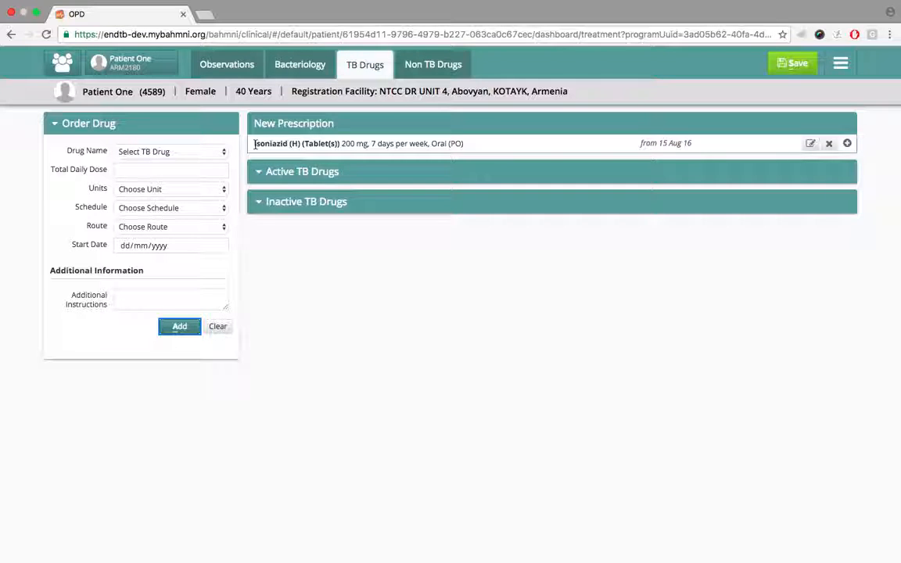
left_click_drag(254, 144, 487, 153)
left_click(318, 117)
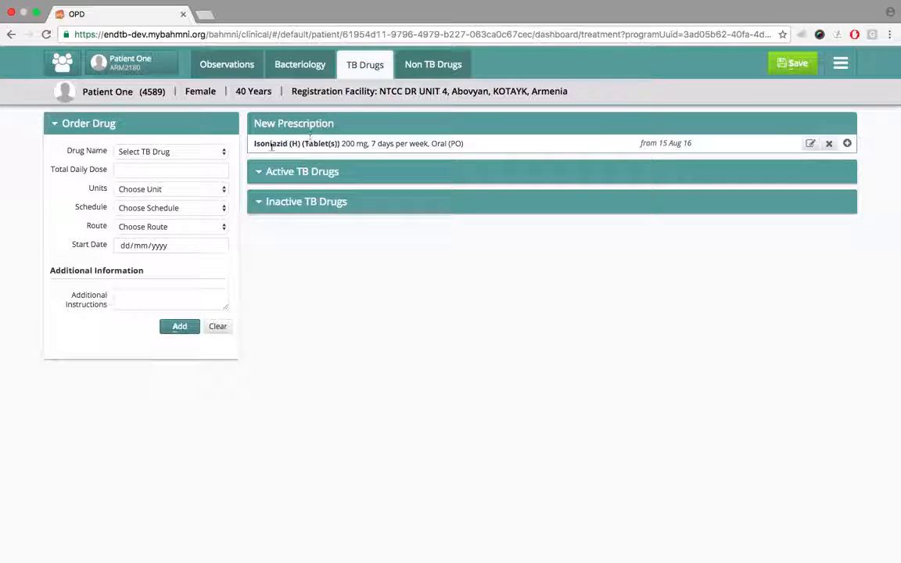
Step: Start a TB drug order for Bedaquiline (Bdq) with a total daily dose of 400 mg
left_click(212, 151)
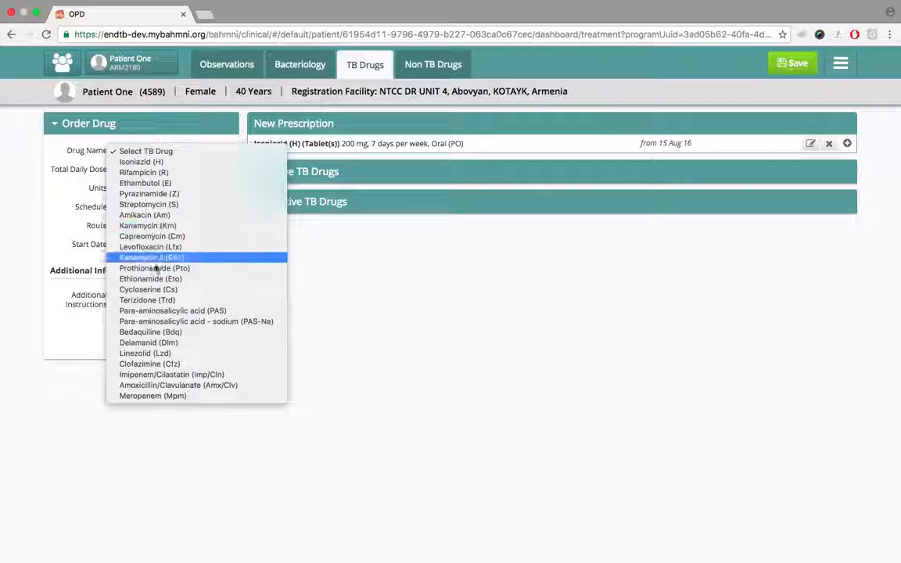
left_click(148, 332)
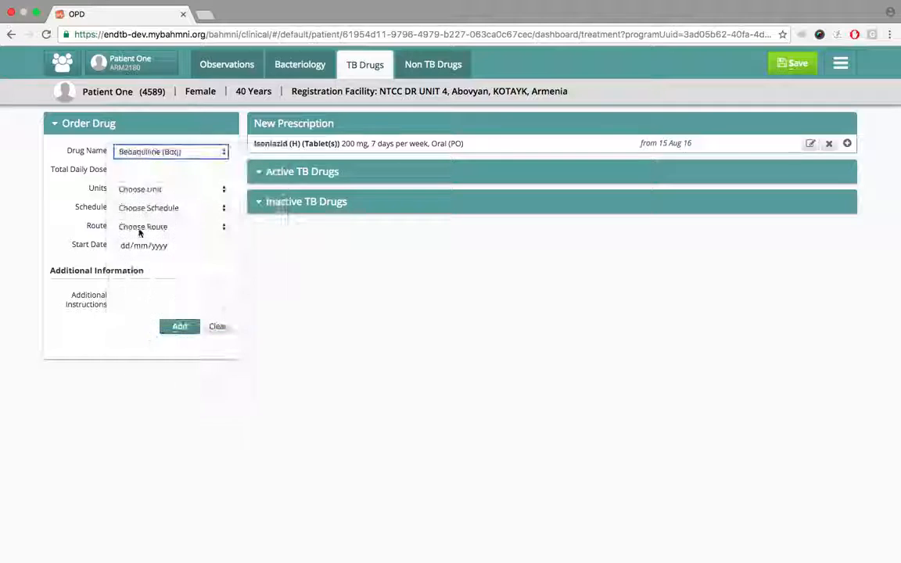
left_click(142, 170)
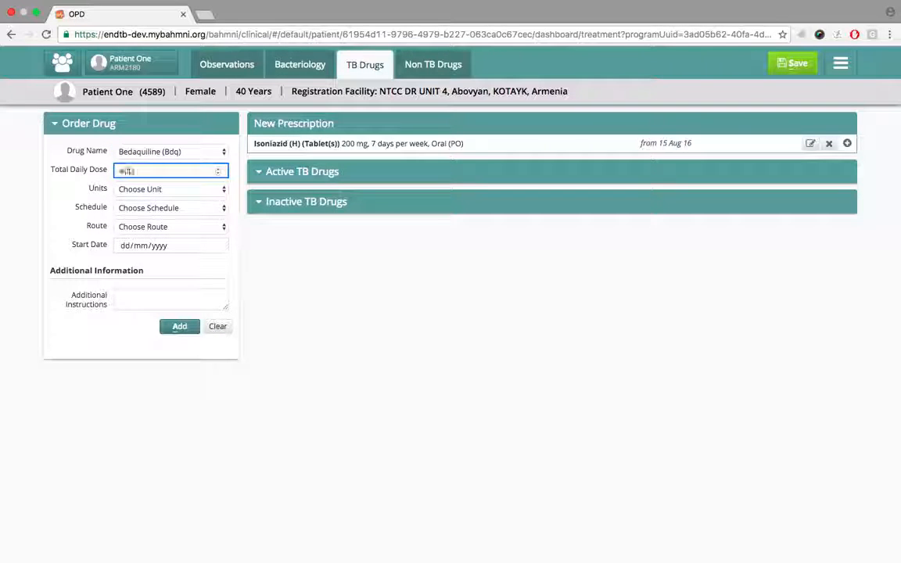
type("400")
key("Tab")
left_click(152, 190)
left_click(152, 201)
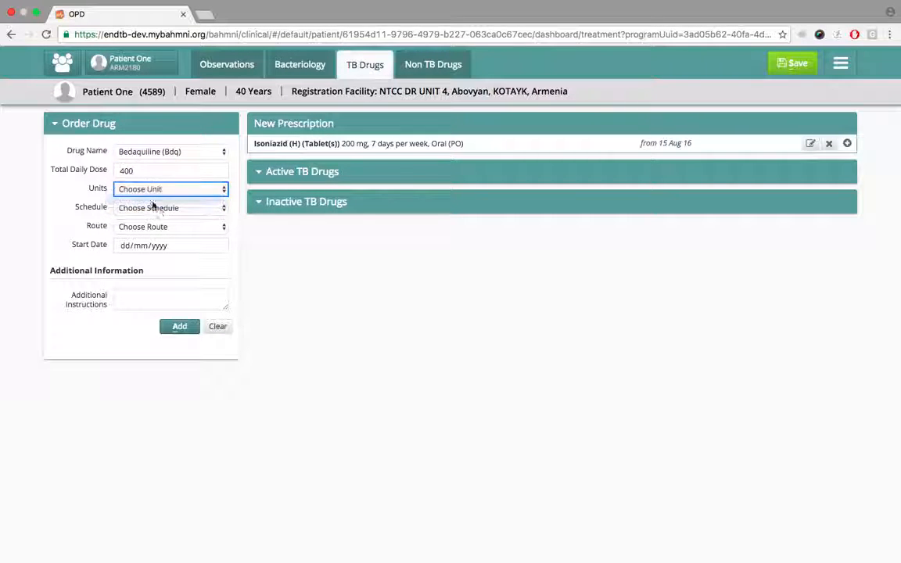
Step: Schedule the Bedaquiline order for 7 days per week, Oral (PO), starting 16/08/2016, and add it to the new prescription
left_click(153, 208)
left_click(157, 229)
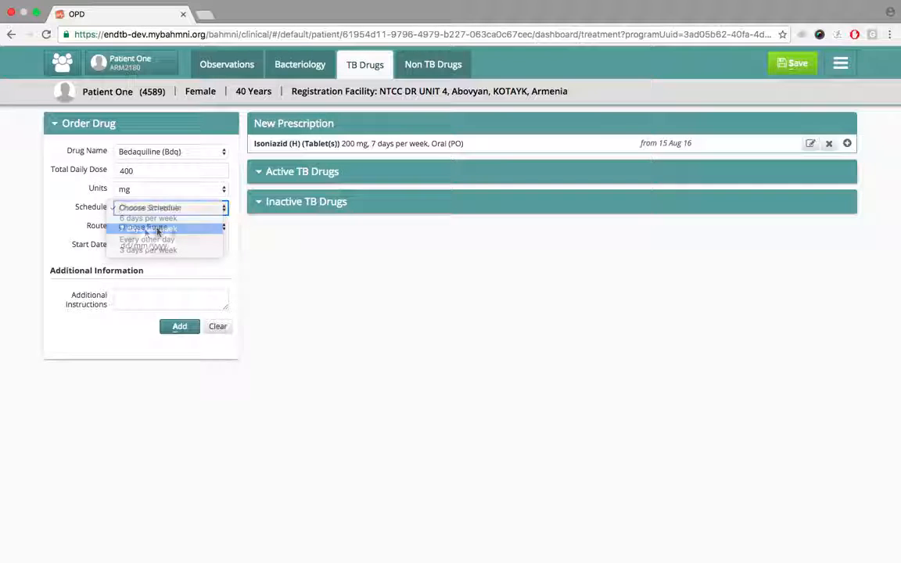
left_click(166, 228)
left_click(139, 235)
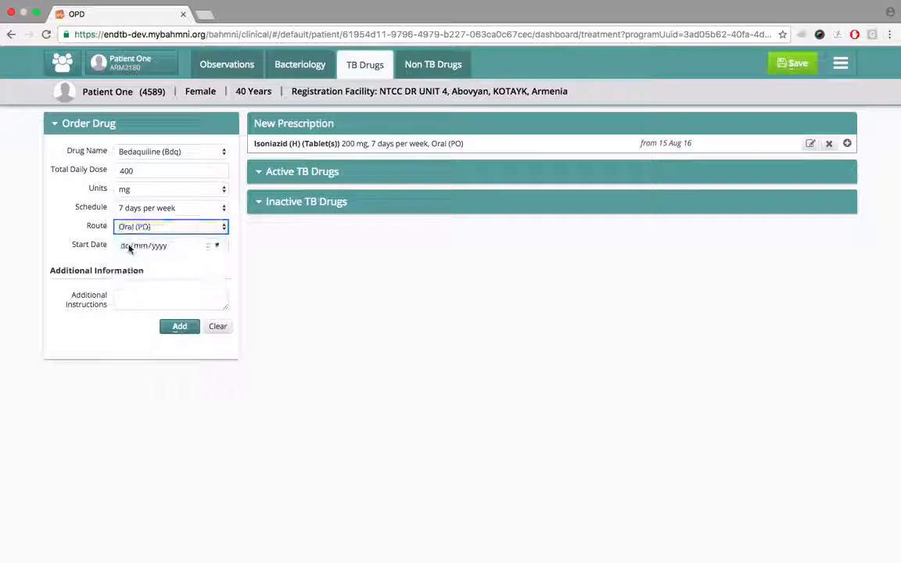
left_click(131, 247)
type("160")
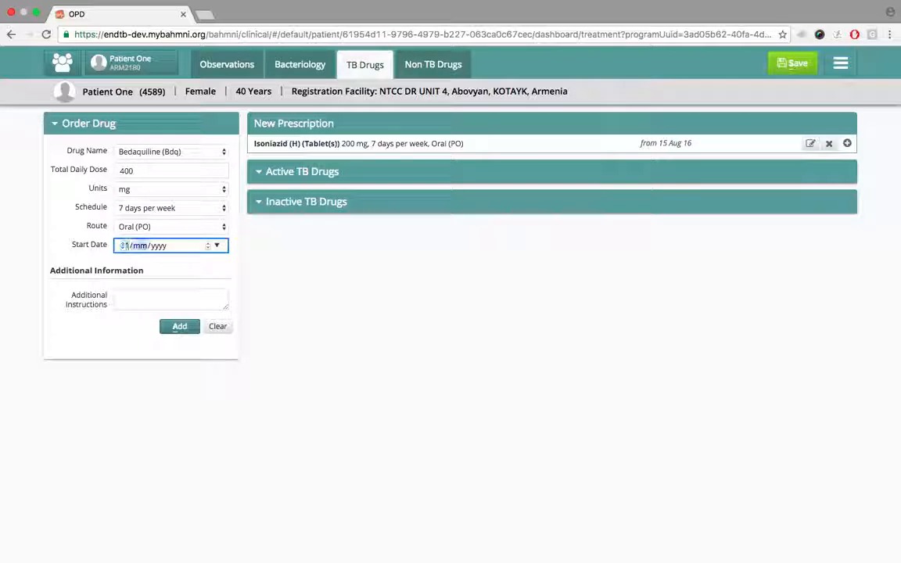
type("82016")
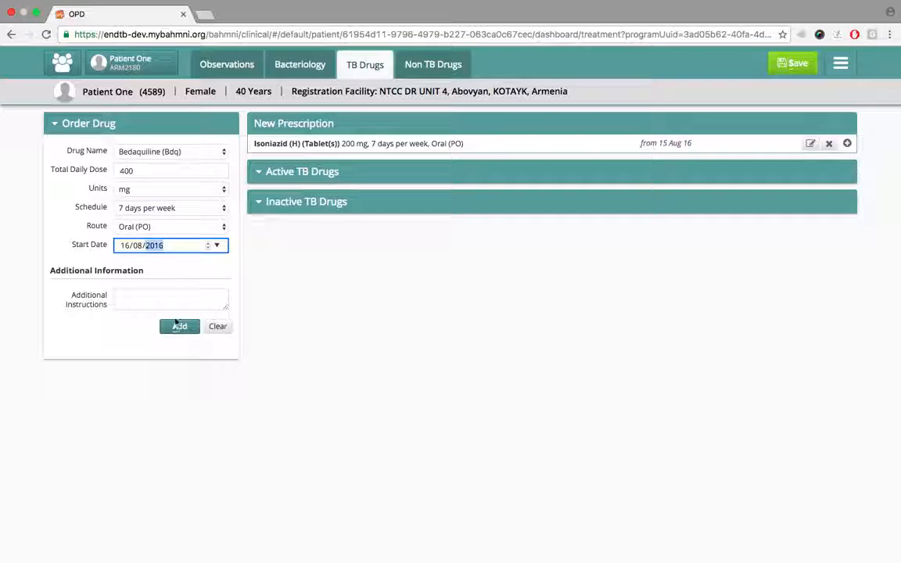
left_click(186, 334)
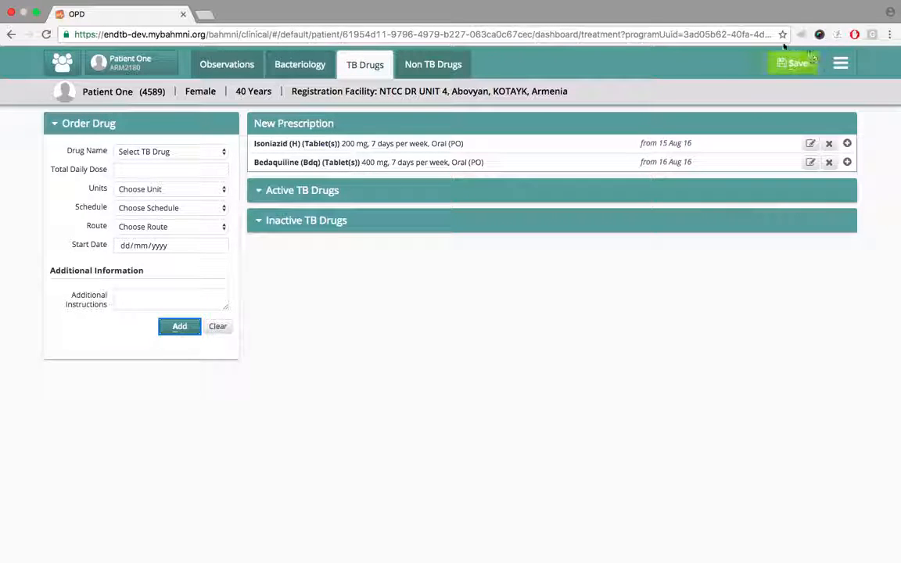
Step: Save the new prescription and review the Baseline forms and active TB drugs on the patient's dashboard
left_click(798, 67)
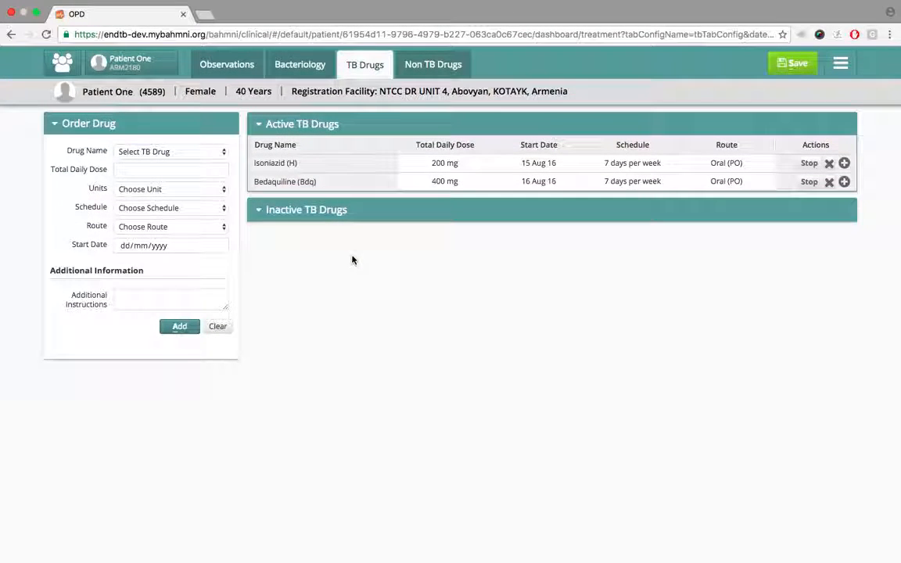
left_click(153, 63)
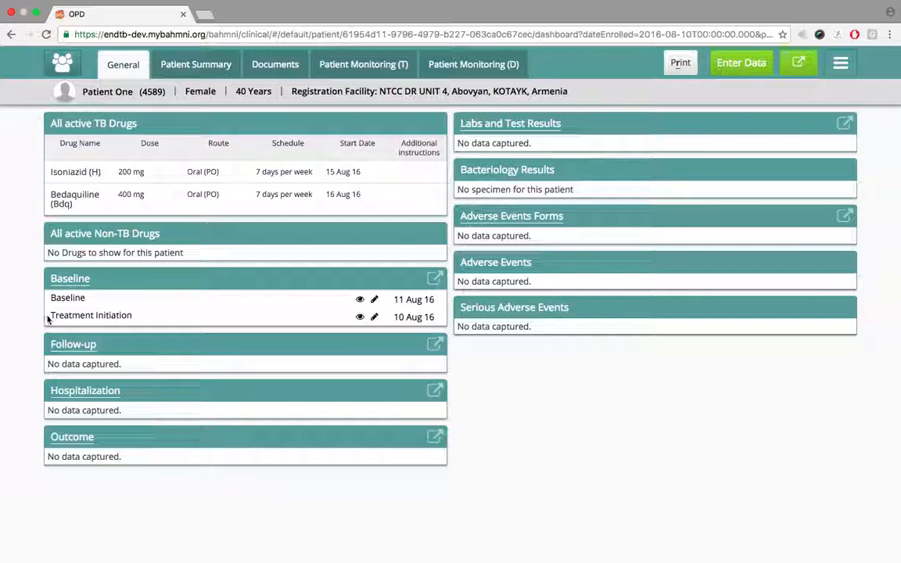
left_click_drag(50, 298, 137, 318)
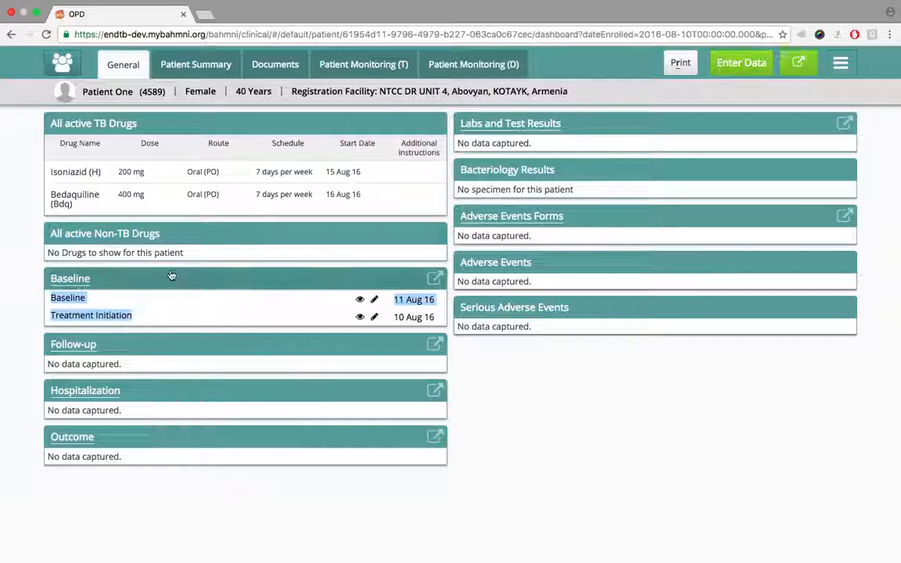
left_click(248, 325)
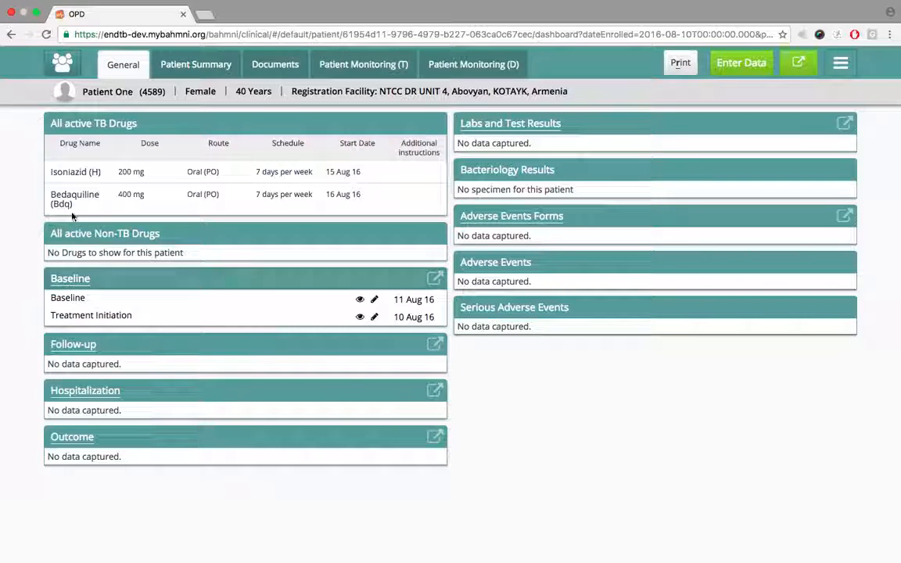
left_click_drag(51, 172, 373, 207)
left_click(384, 208)
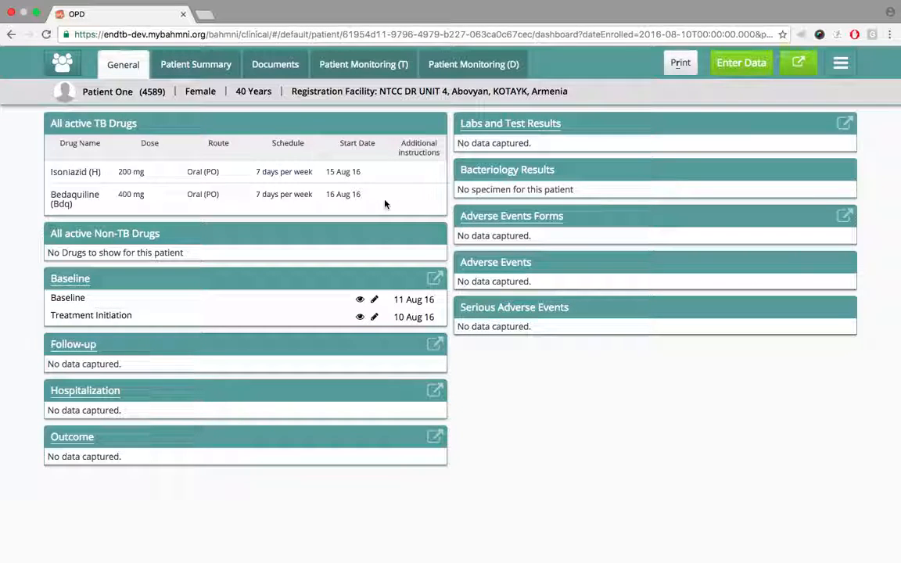
Step: Find another patient by part of the registration number and open their Second-line TB treatment register dashboard
left_click(69, 68)
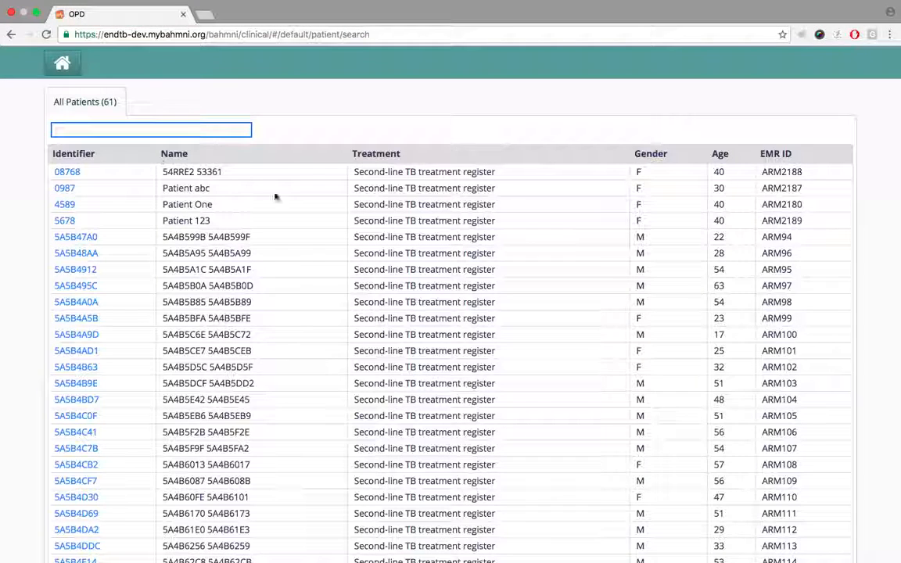
left_click(122, 132)
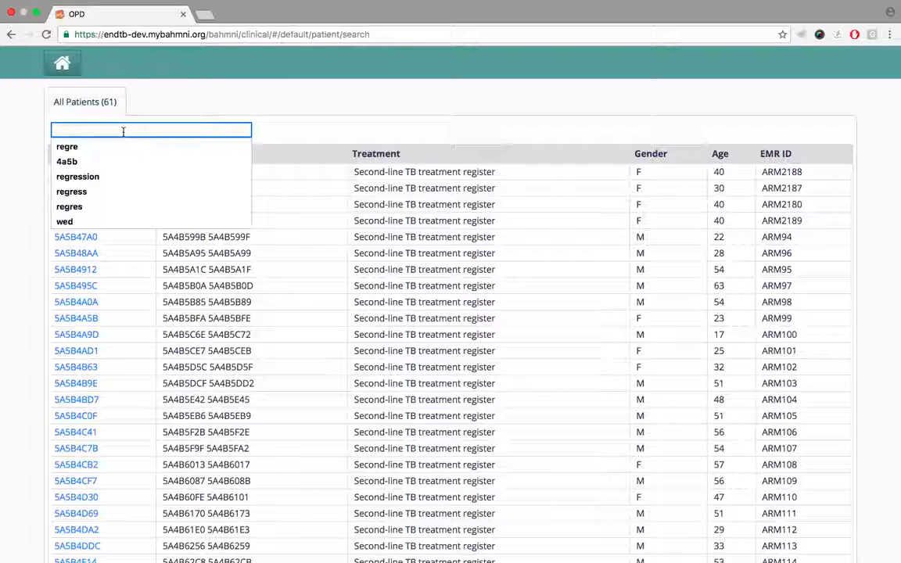
type("4a5b")
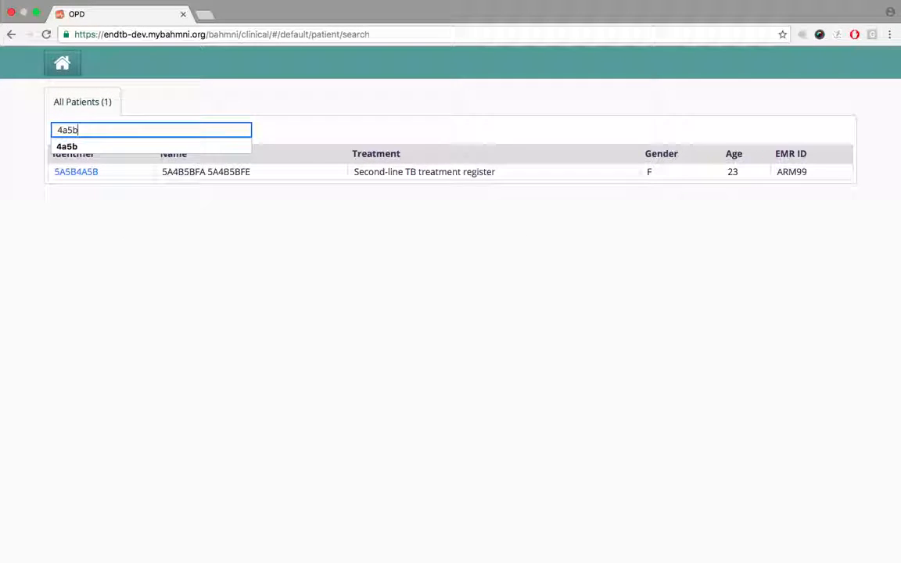
left_click(83, 145)
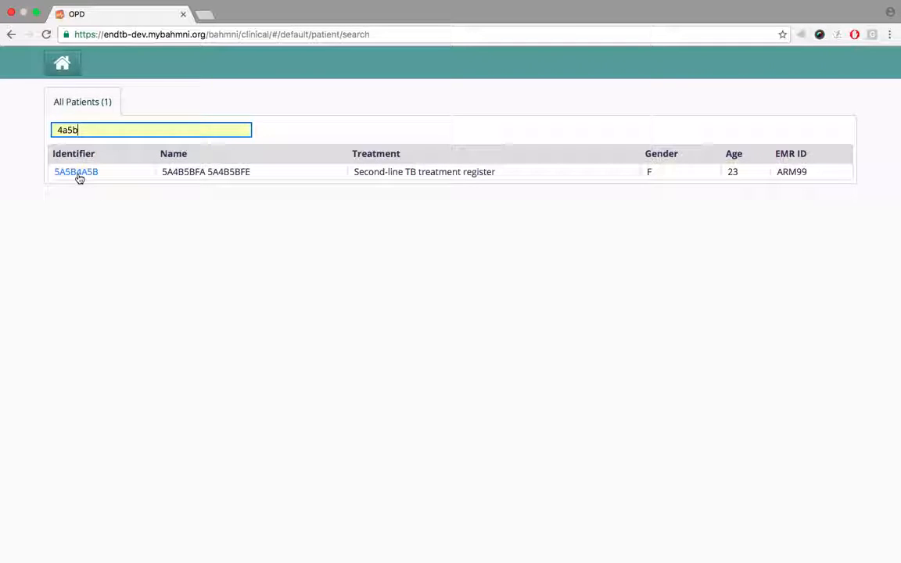
left_click(79, 177)
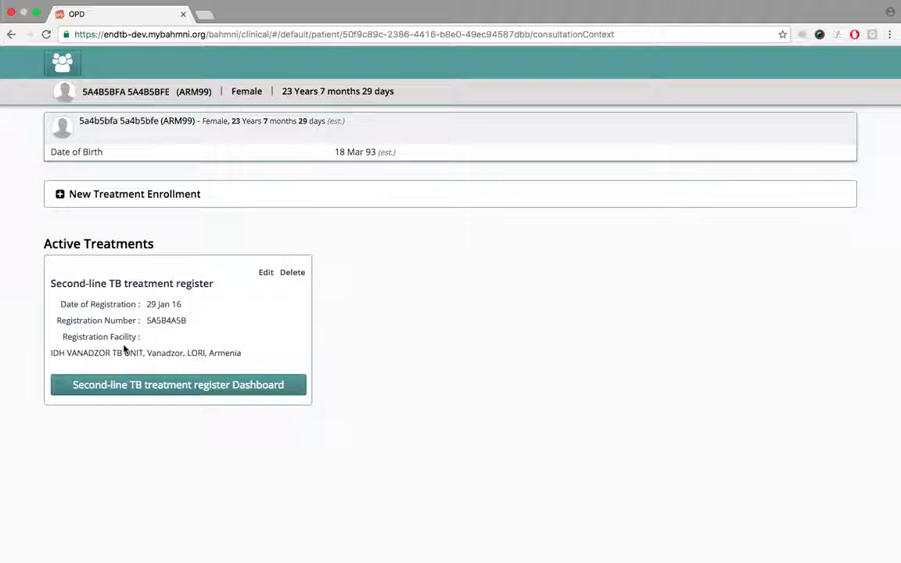
left_click(142, 389)
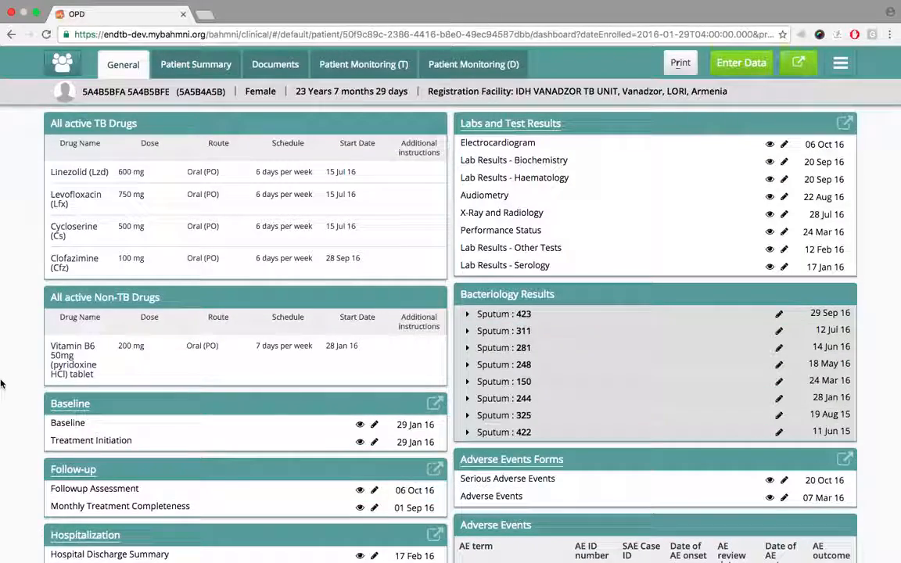
Step: Check the Treatment Initiation date on the dashboard and add a Monthly Treatment Completeness observation form for this patient
scroll(2, 383, "down", 3)
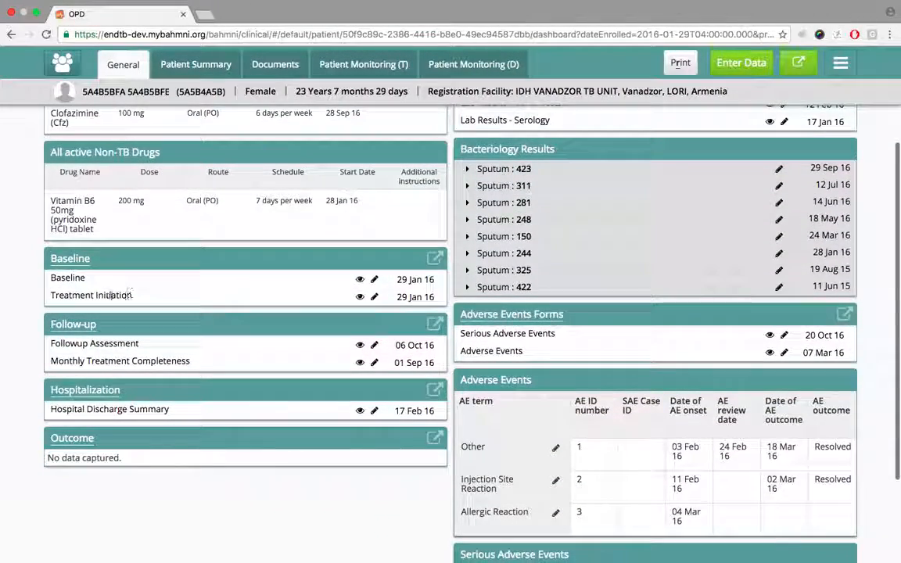
left_click_drag(66, 296, 440, 297)
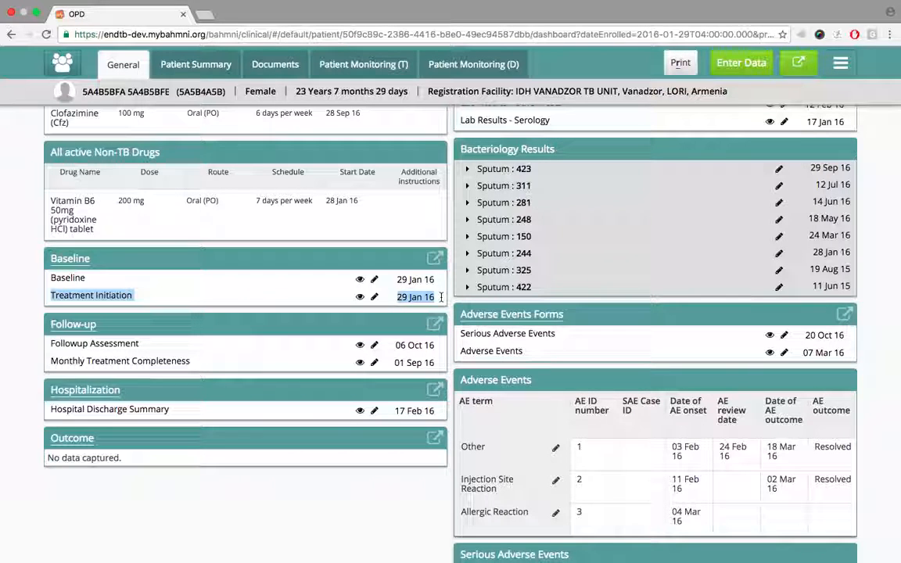
left_click(430, 295)
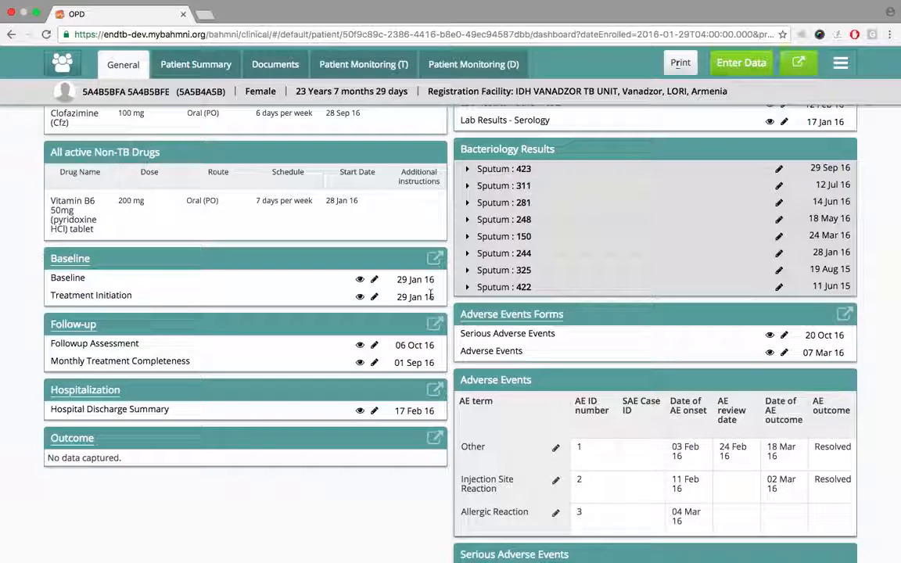
scroll(432, 296, "up", 1)
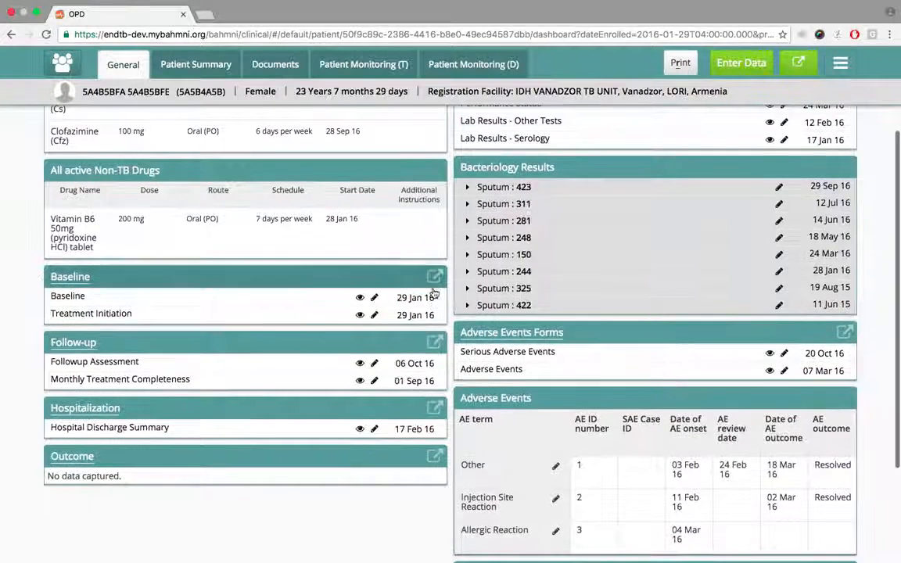
scroll(432, 294, "down", 2)
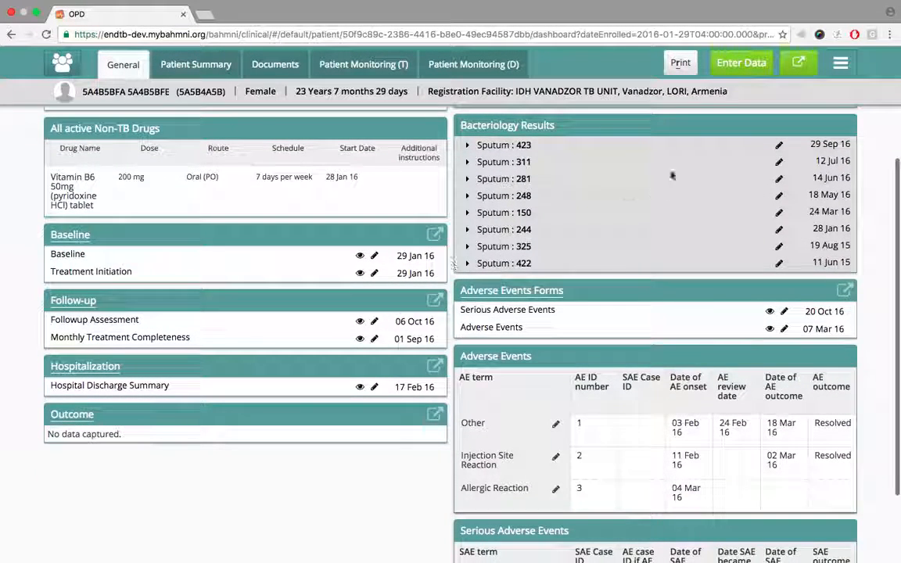
left_click(743, 70)
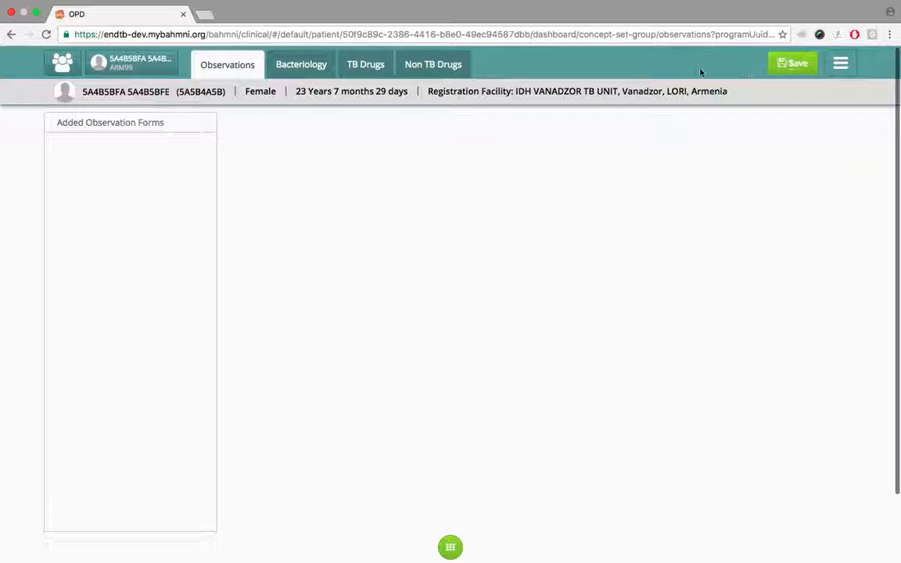
left_click(450, 546)
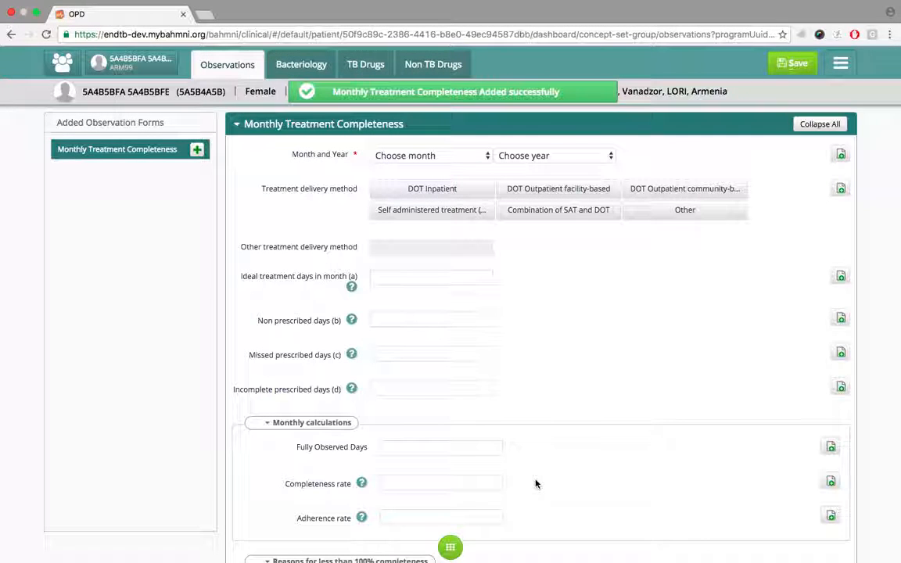
Step: Set the Monthly Treatment Completeness form to October 2016 with DOT Inpatient as the treatment delivery method
left_click(411, 160)
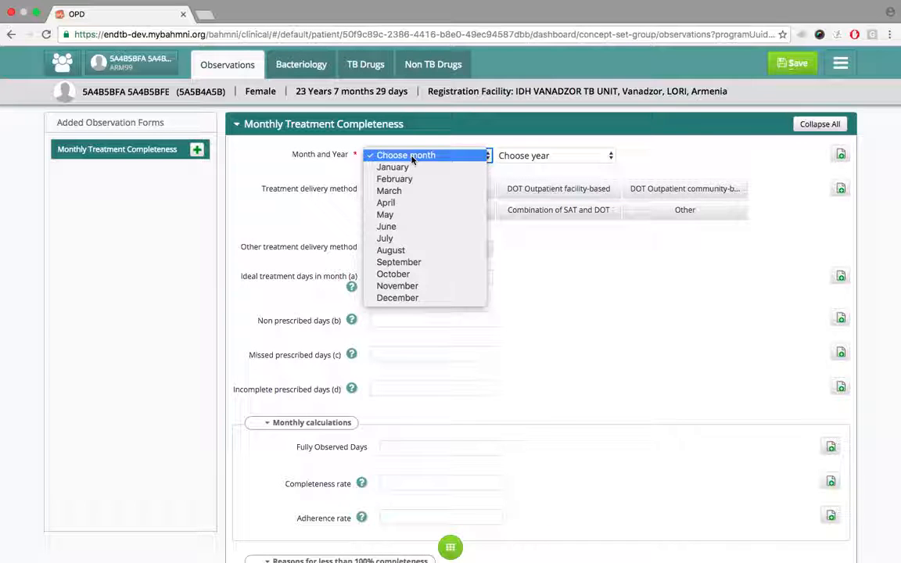
left_click(407, 275)
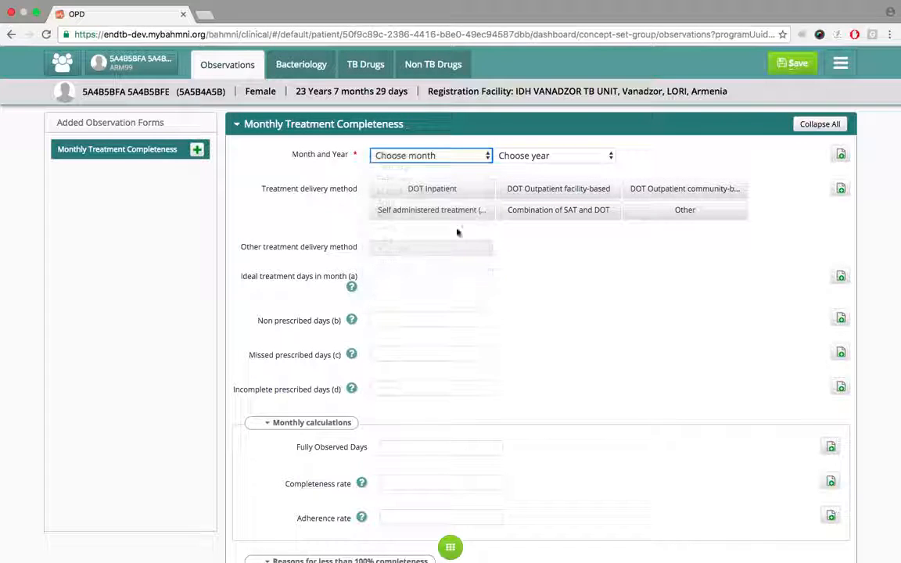
left_click(528, 156)
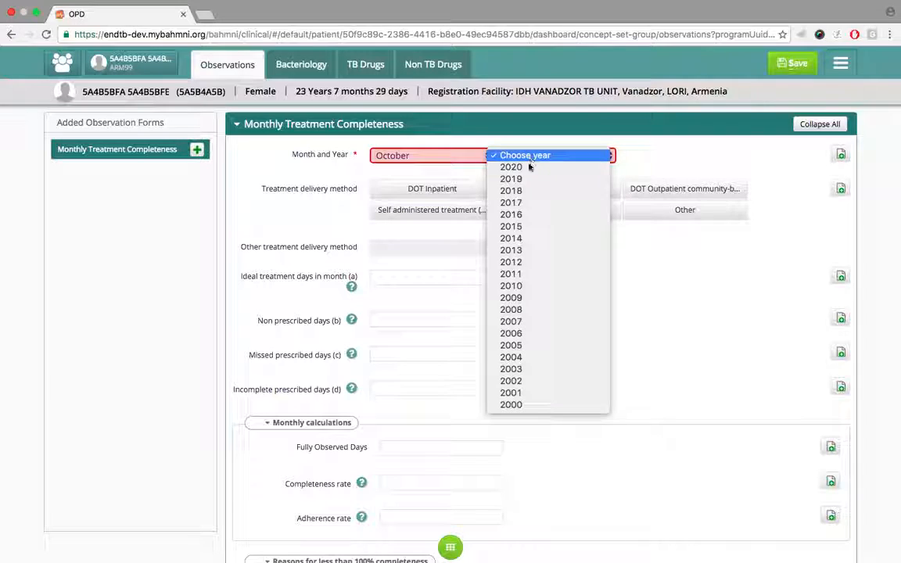
left_click(521, 214)
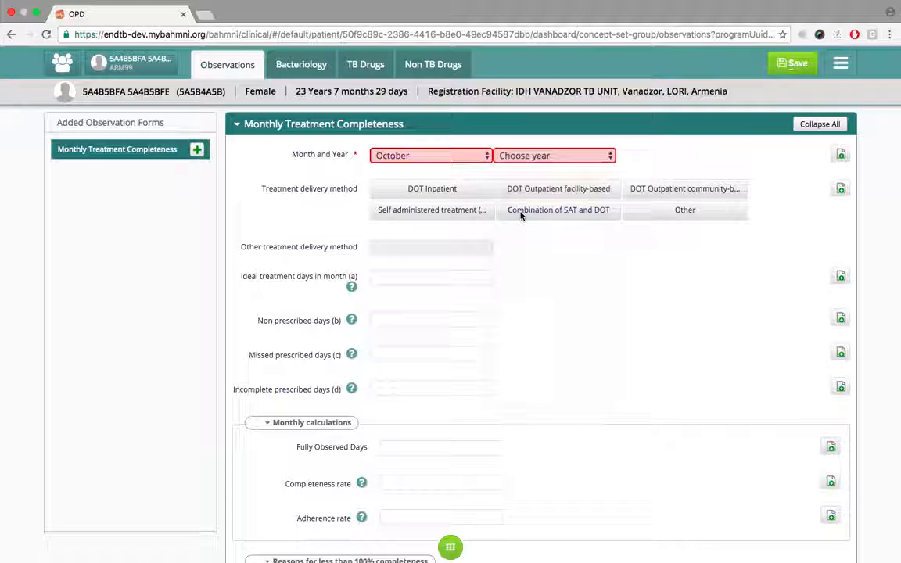
left_click(461, 192)
Step: Enter 29 ideal treatment days, 2 non prescribed days, 0 missed prescribed days and 1 incomplete prescribed day for the month
scroll(569, 297, "down", 1)
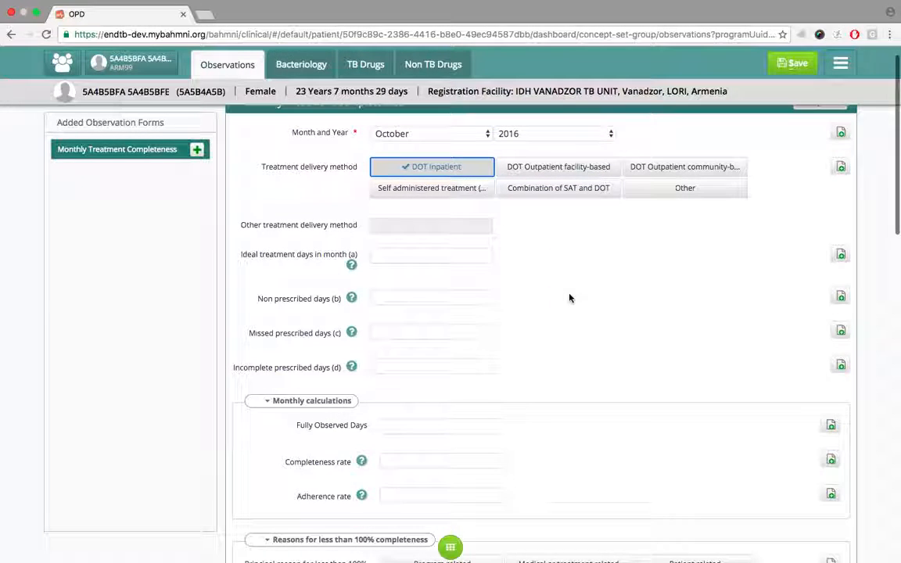
scroll(517, 273, "down", 1)
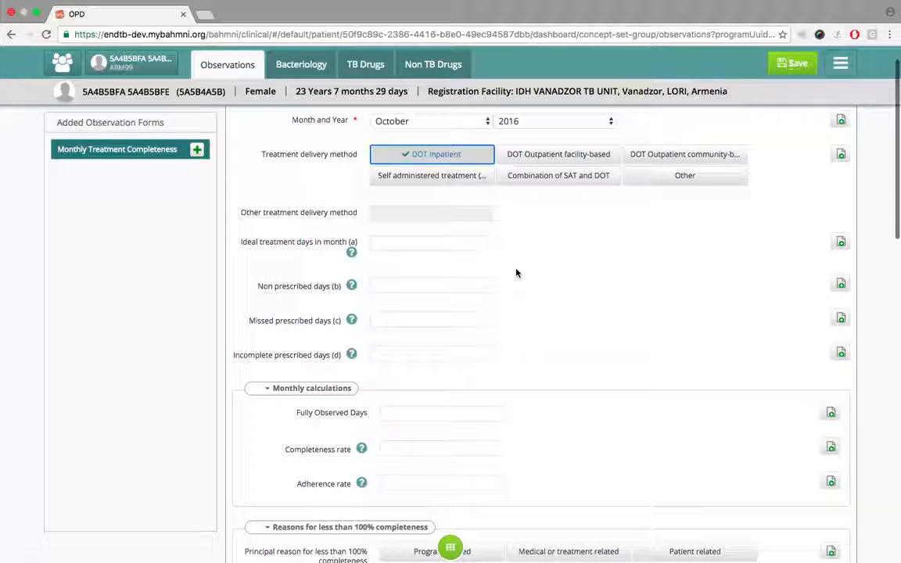
scroll(517, 272, "up", 1)
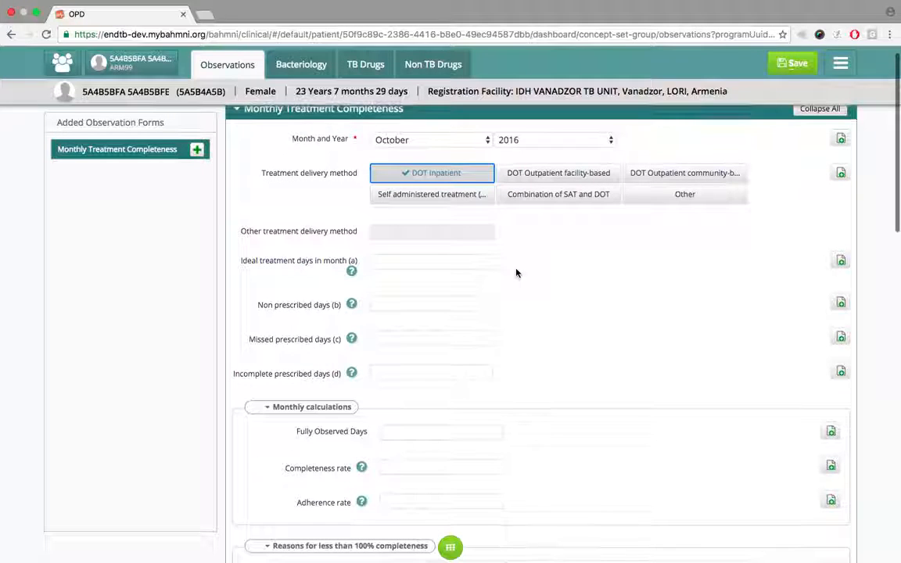
left_click(400, 261)
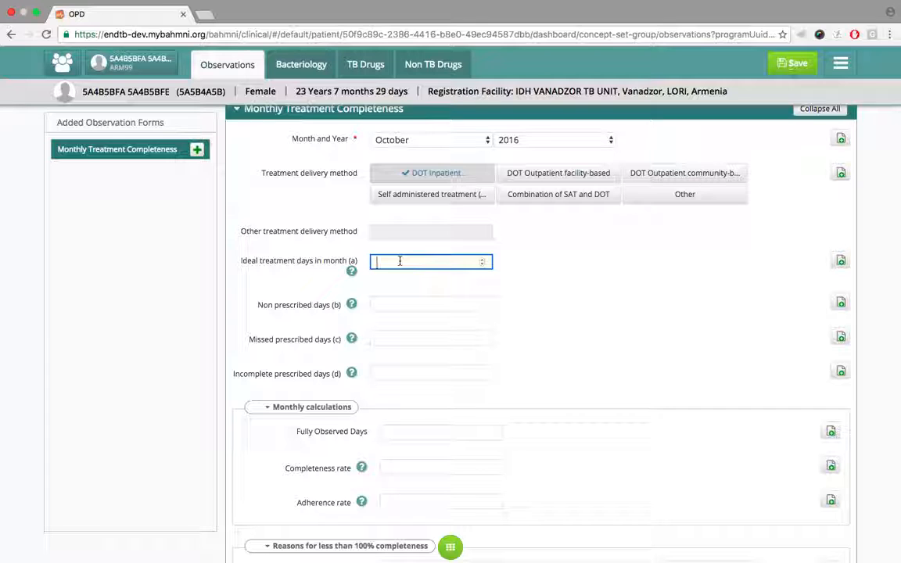
type("29")
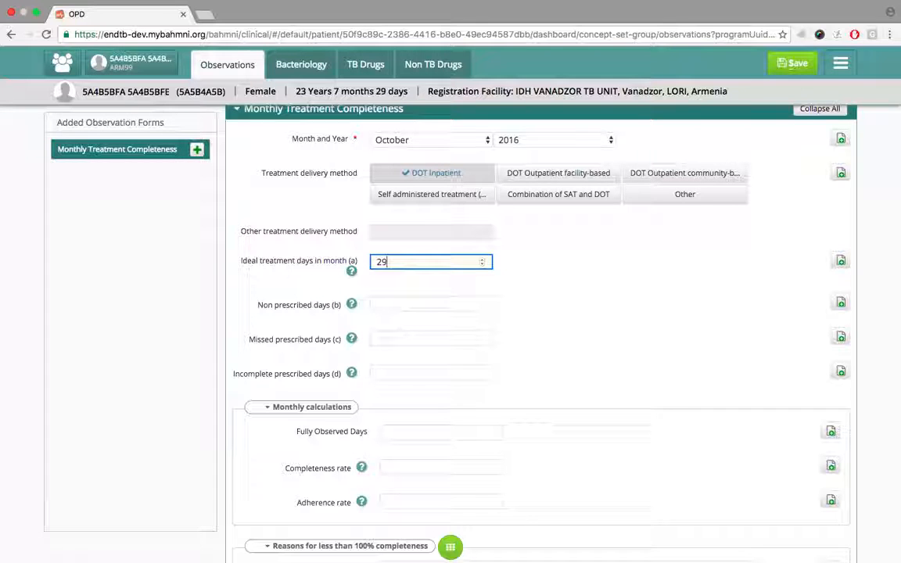
left_click(416, 305)
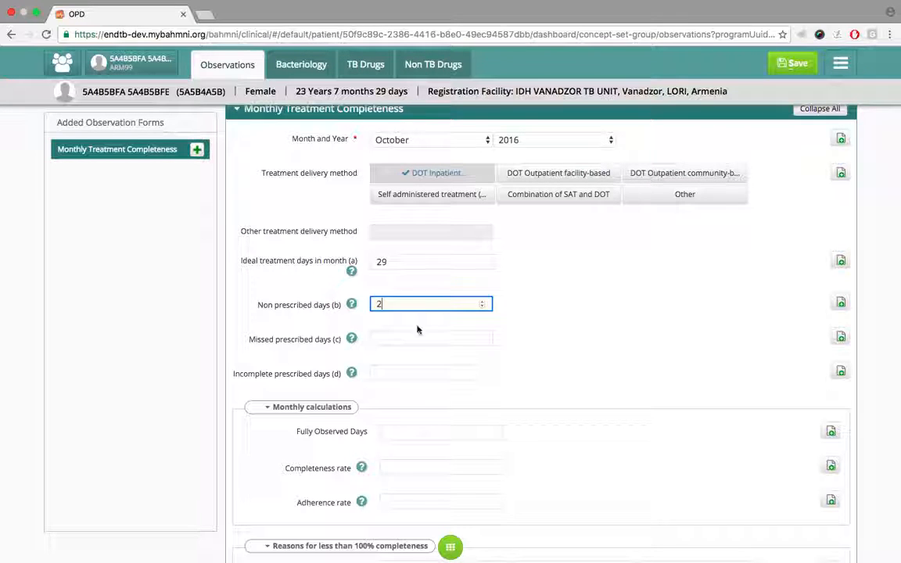
left_click(416, 337)
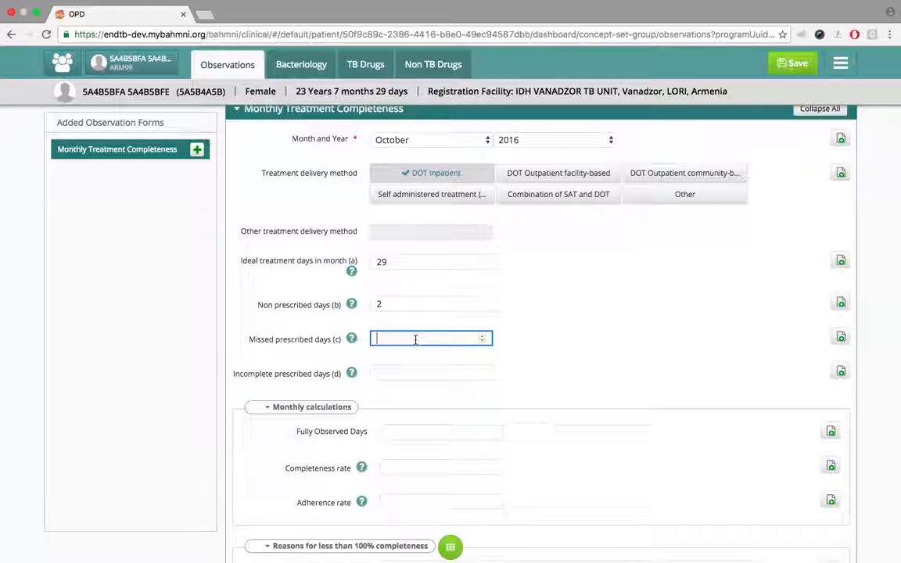
left_click(420, 373)
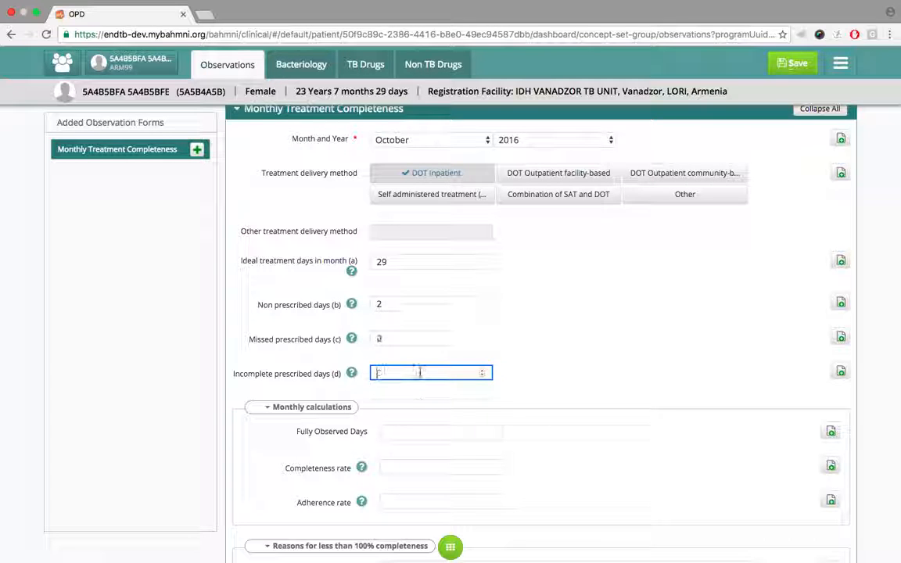
type("1")
Step: Fill in the DOT Rate per Drug section for Cycloserine (Cs) with 30 prescribed days and 3 missed days
scroll(434, 400, "down", 3)
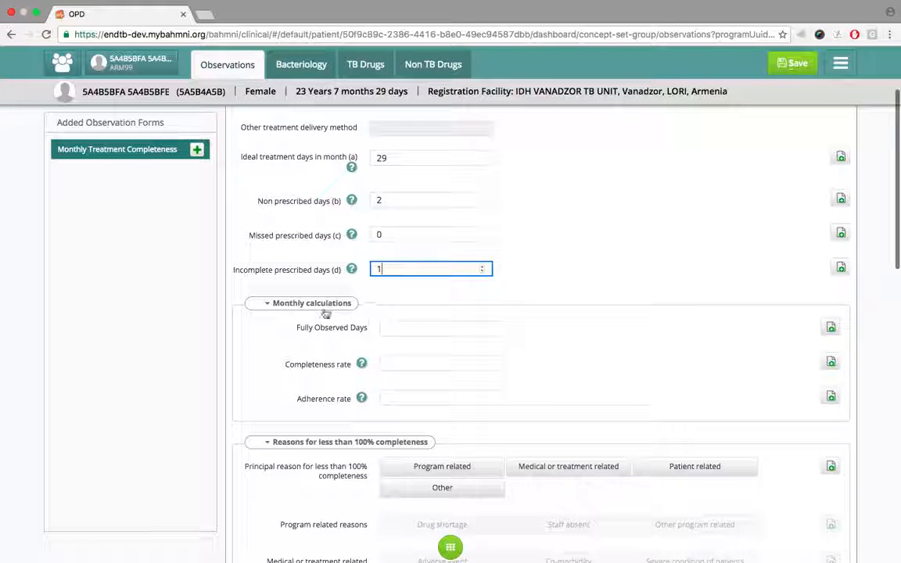
scroll(352, 377, "down", 1)
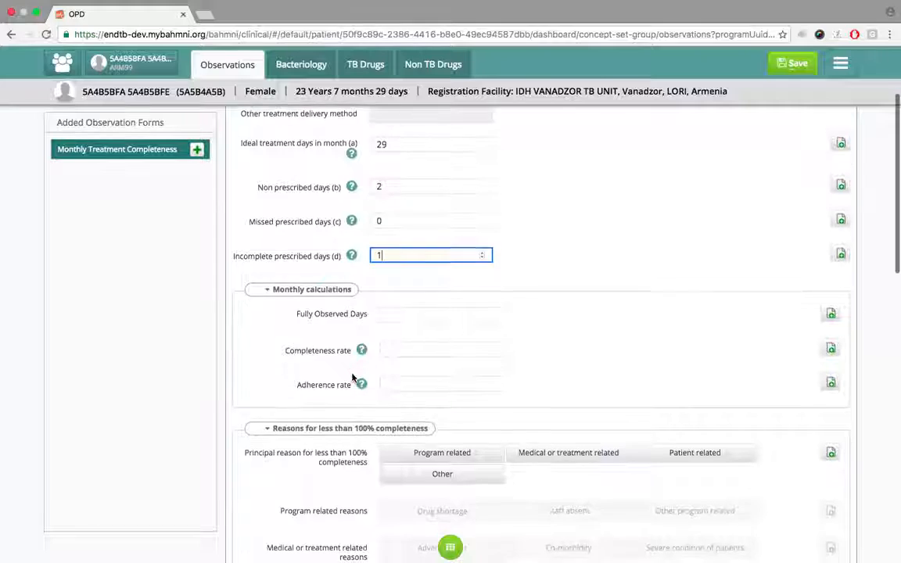
scroll(352, 377, "down", 5)
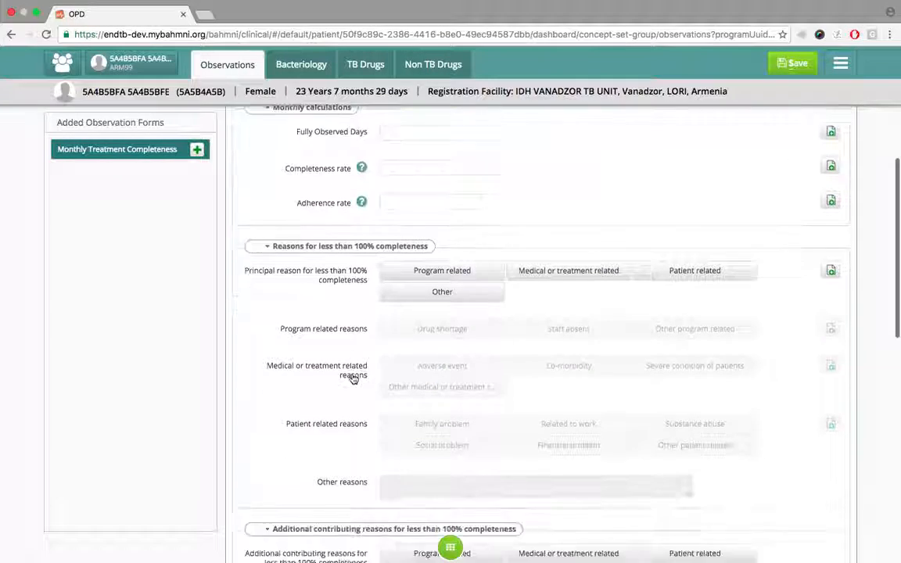
scroll(352, 378, "down", 5)
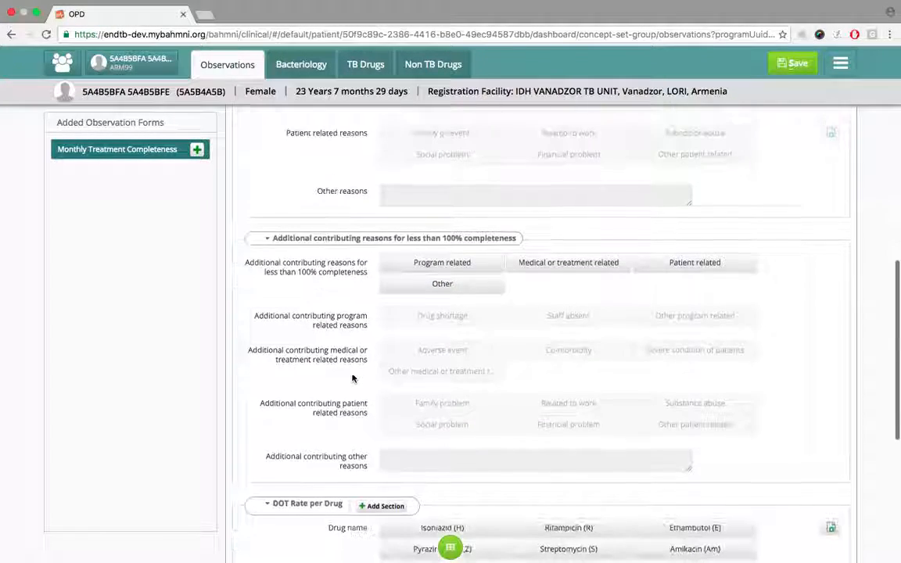
scroll(352, 378, "down", 3)
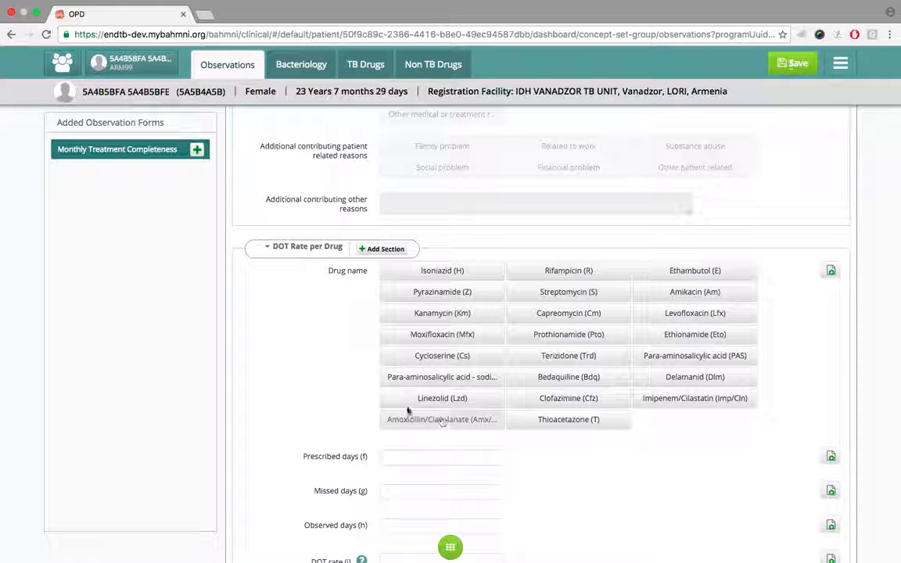
scroll(311, 377, "down", 1)
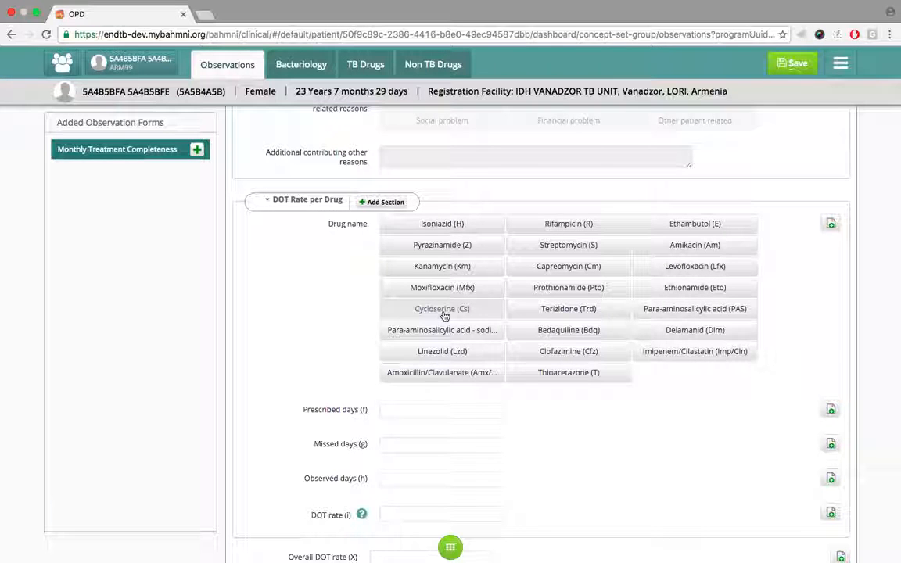
left_click_drag(444, 315, 275, 317)
scroll(276, 317, "down", 1)
left_click(400, 371)
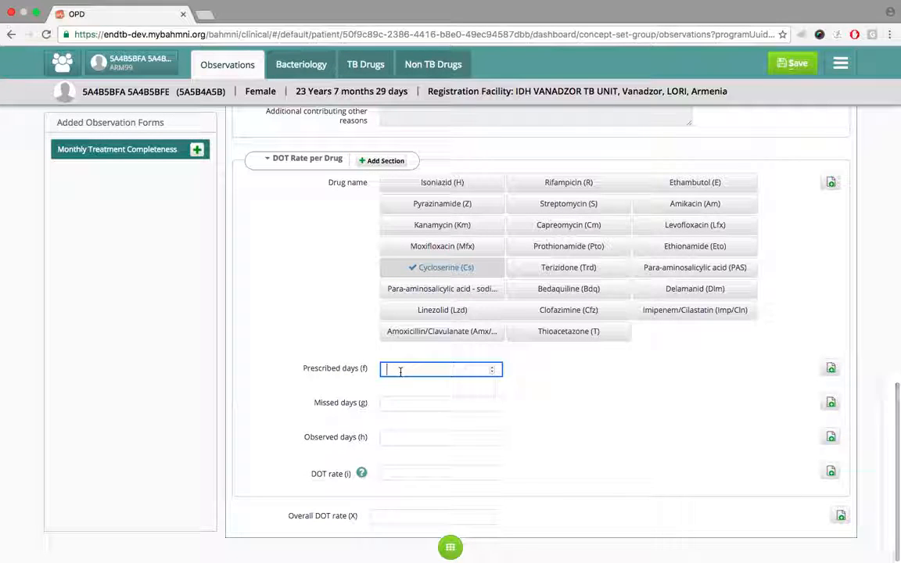
type("30")
key("Tab")
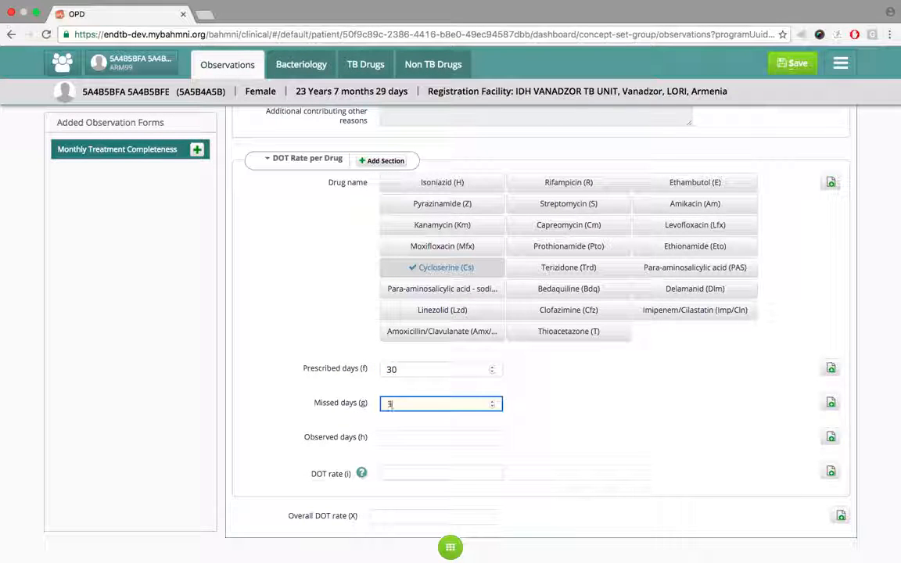
key("Tab")
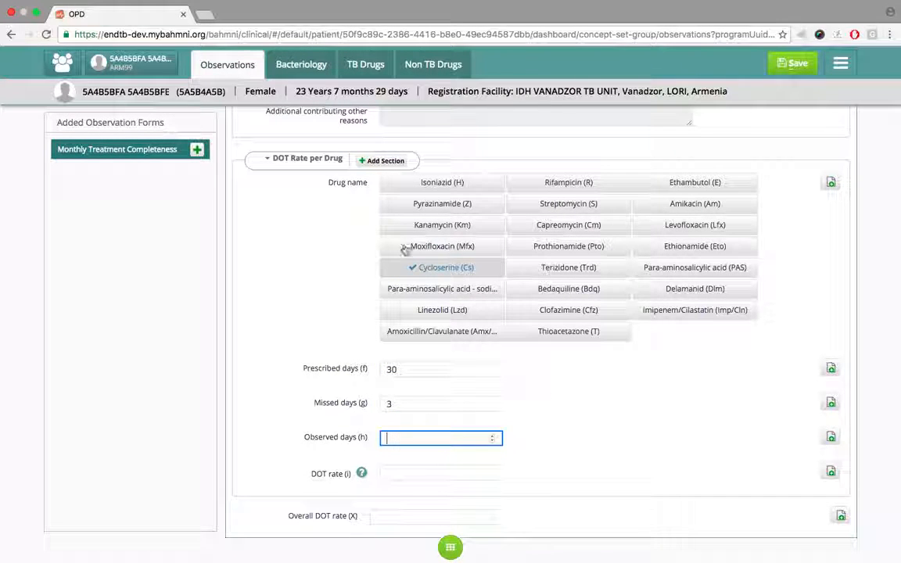
Step: Add a second DOT Rate per Drug section for Levofloxacin (Lfx) with 30 prescribed days and 2 missed days
left_click(374, 162)
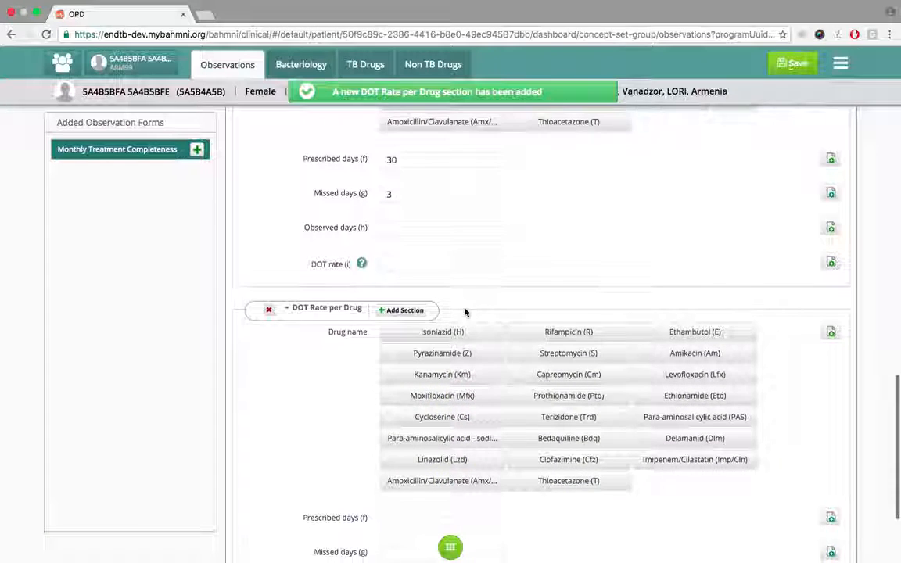
scroll(465, 312, "down", 2)
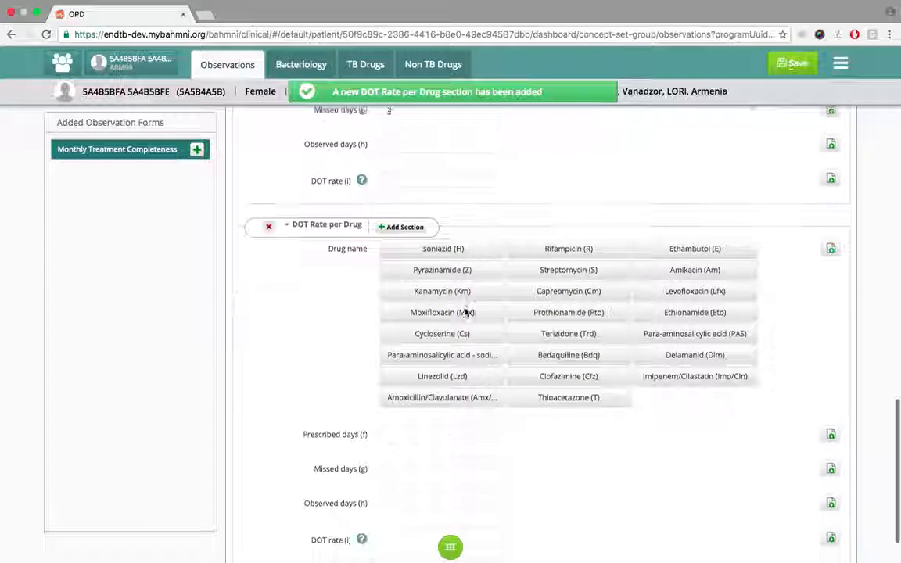
left_click(659, 291)
scroll(303, 324, "down", 2)
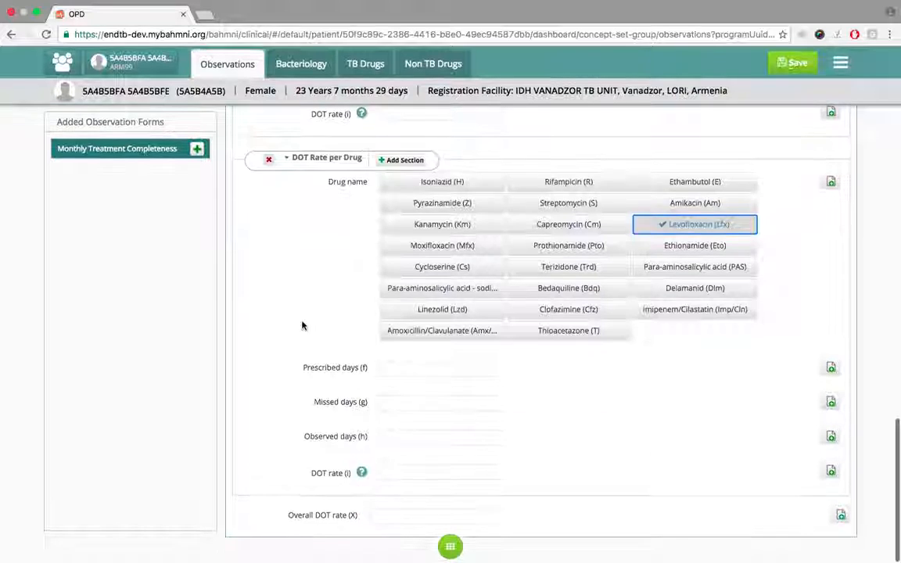
left_click(397, 368)
type("30")
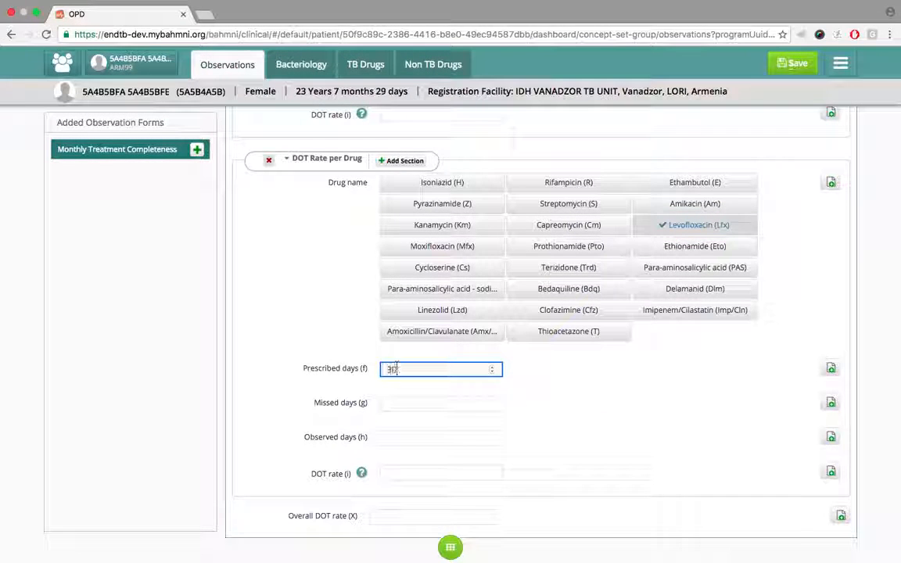
left_click(416, 405)
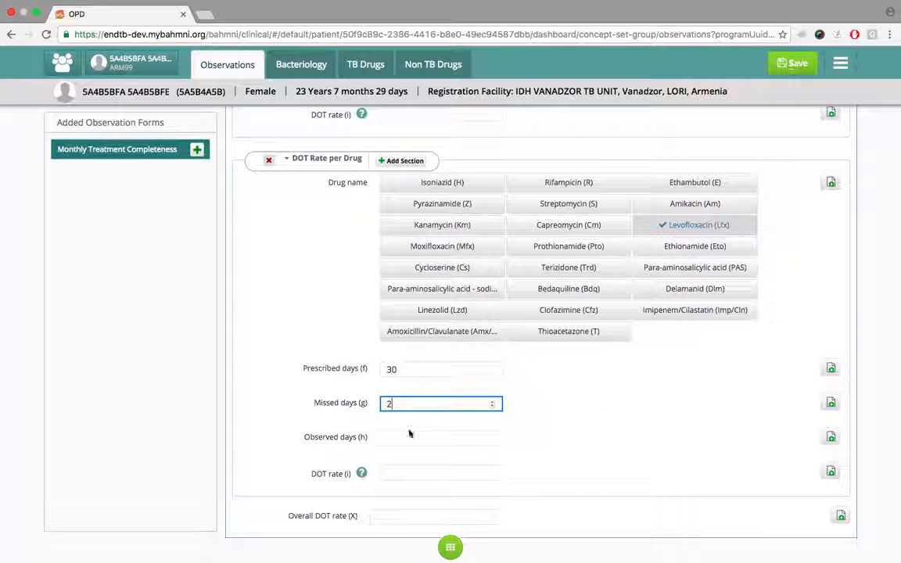
Step: Save the Monthly Treatment Completeness form and reopen the saved October 2016 entry
scroll(415, 433, "up", 10)
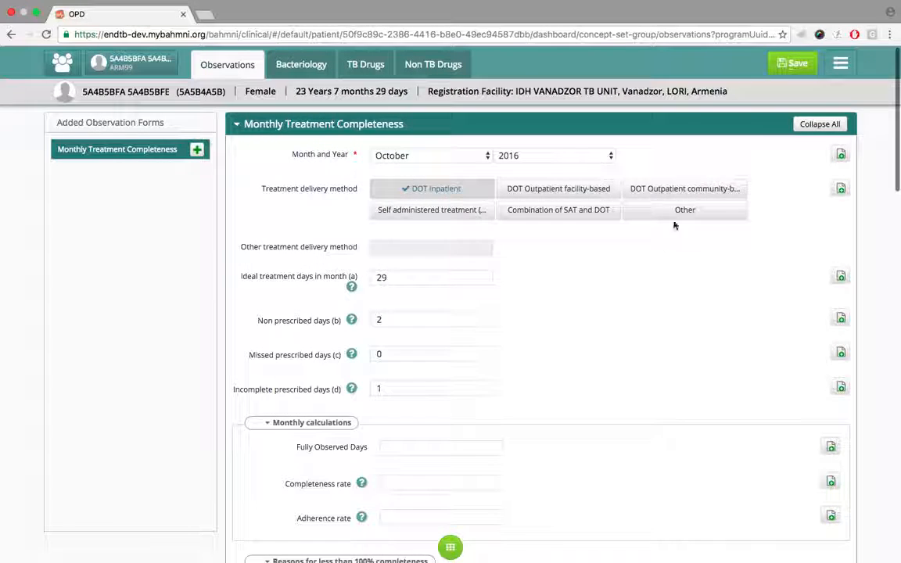
left_click(786, 64)
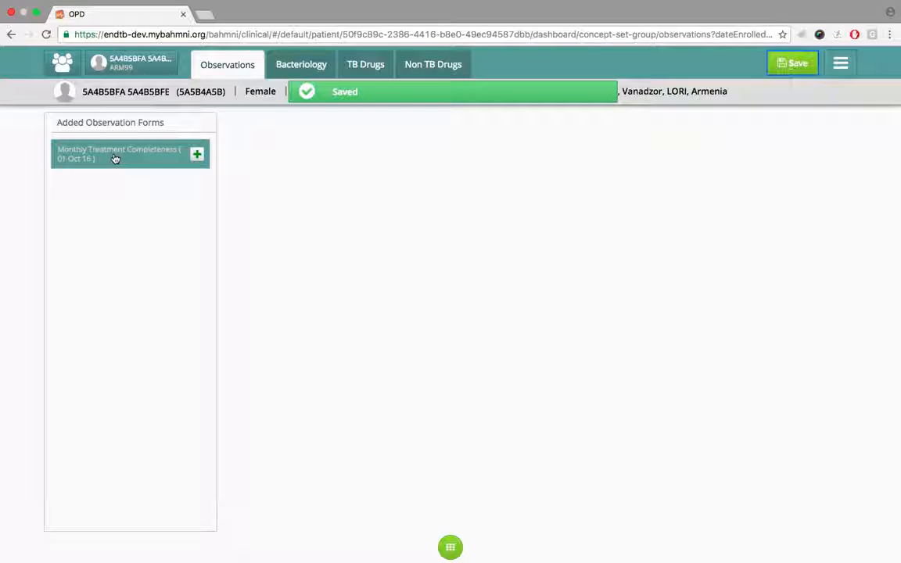
left_click(115, 158)
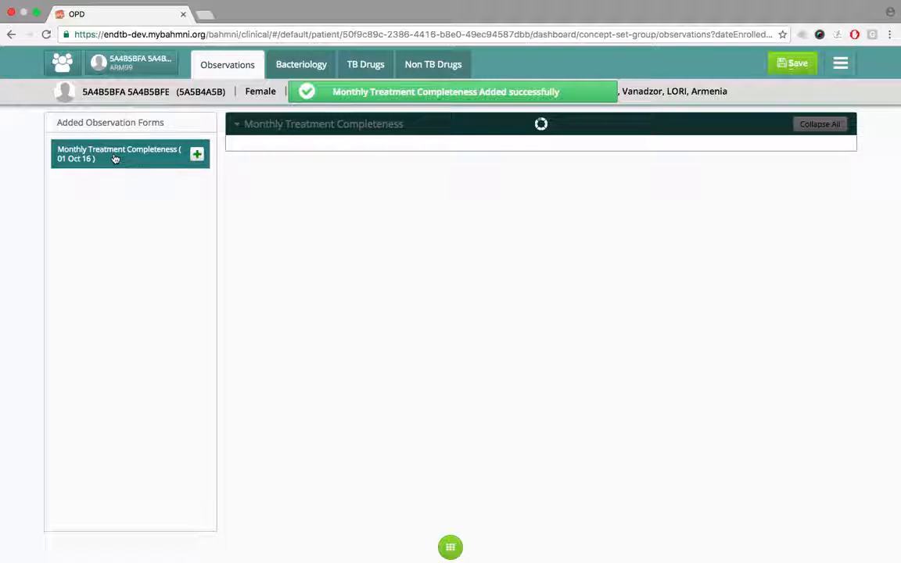
Step: Examine the Monthly calculations for fully observed days, completeness rate and adherence rate in the saved form
scroll(266, 338, "down", 4)
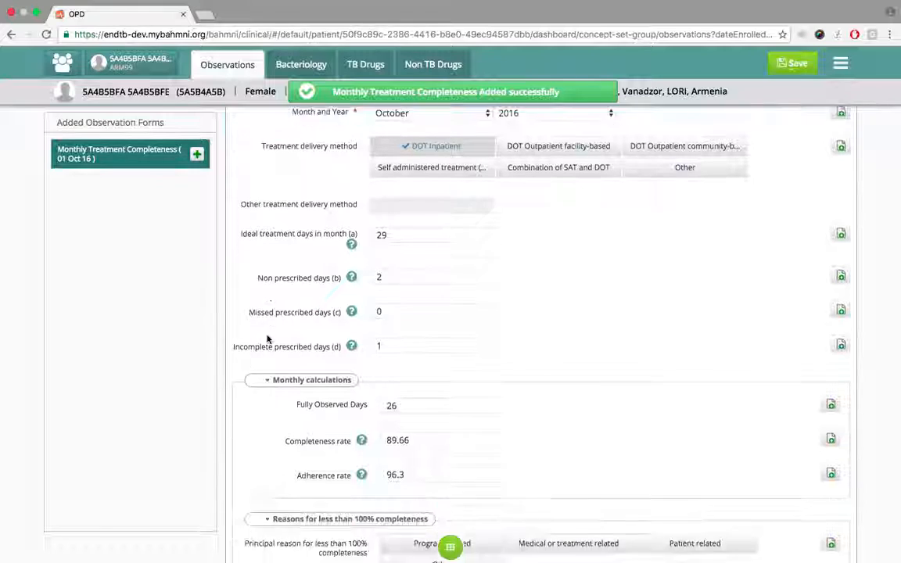
scroll(267, 338, "down", 2)
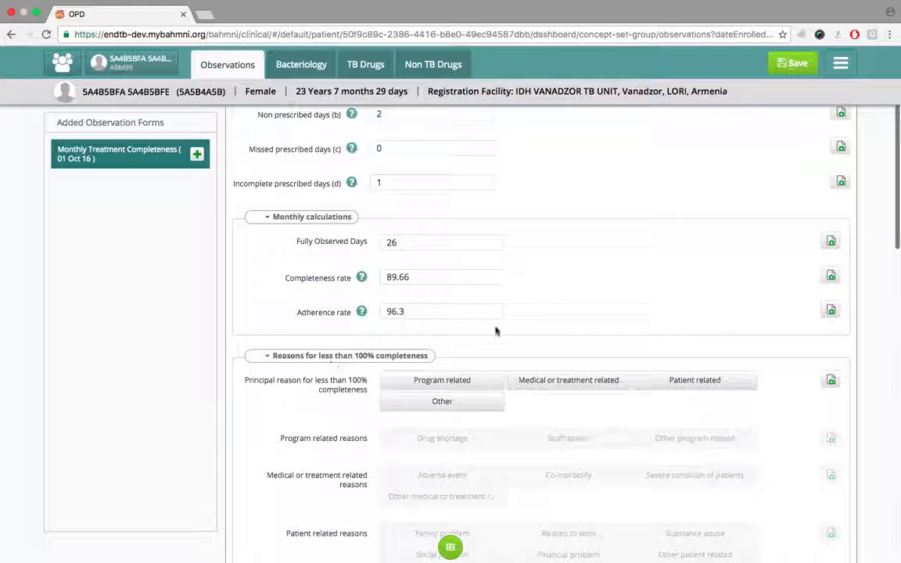
left_click_drag(295, 242, 325, 309)
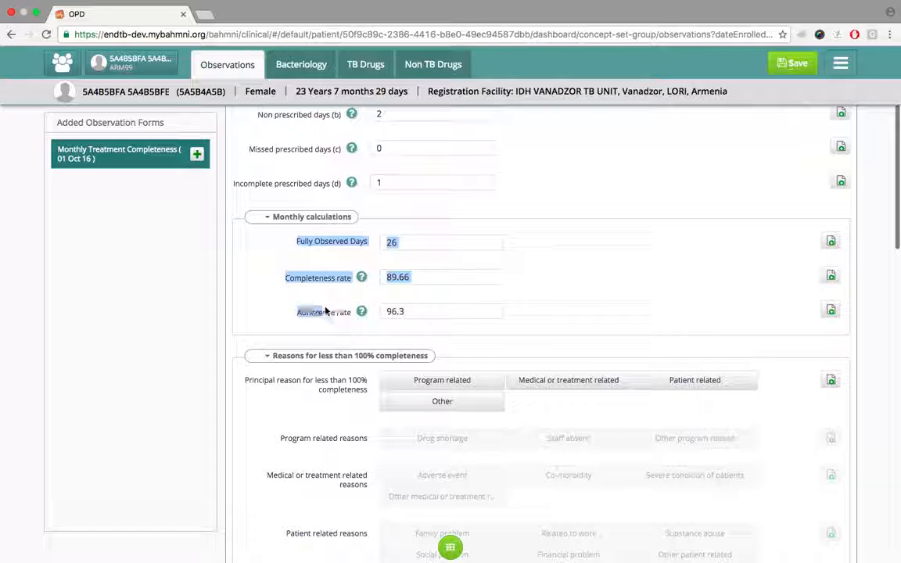
left_click(305, 299)
scroll(305, 298, "down", 1)
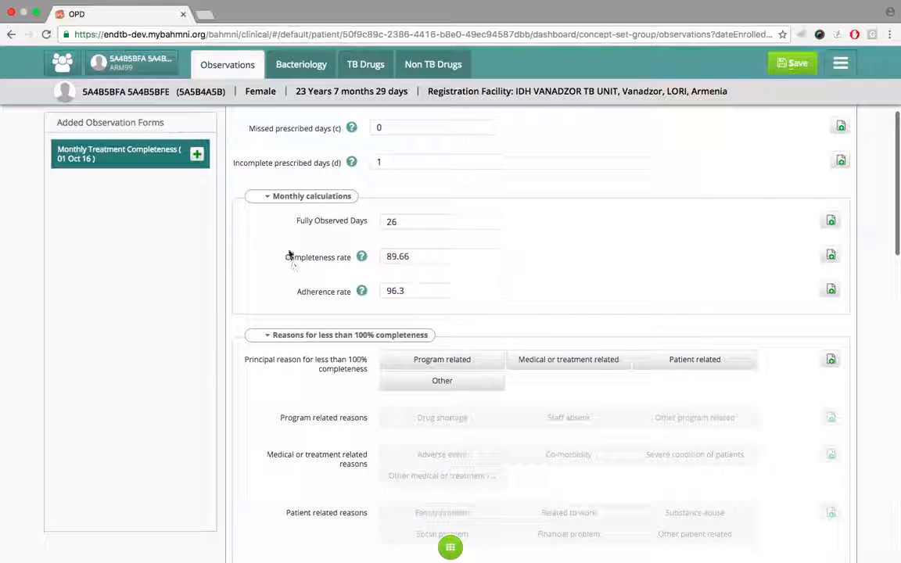
left_click_drag(288, 253, 336, 261)
left_click_drag(297, 292, 350, 294)
Step: Check the calculated DOT rate in the Levofloxacin and Cycloserine sections and the overall DOT rate
scroll(331, 337, "down", 6)
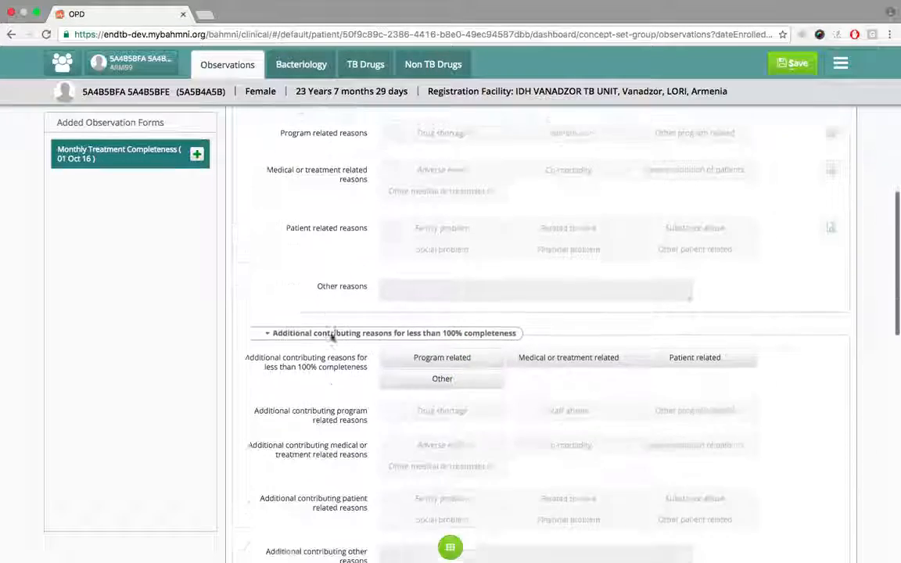
scroll(332, 337, "down", 5)
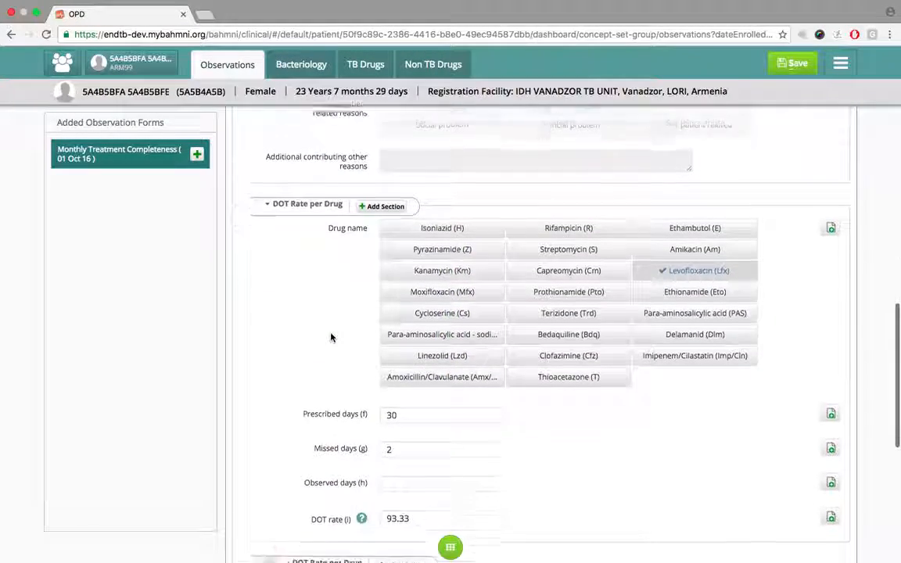
scroll(332, 337, "down", 2)
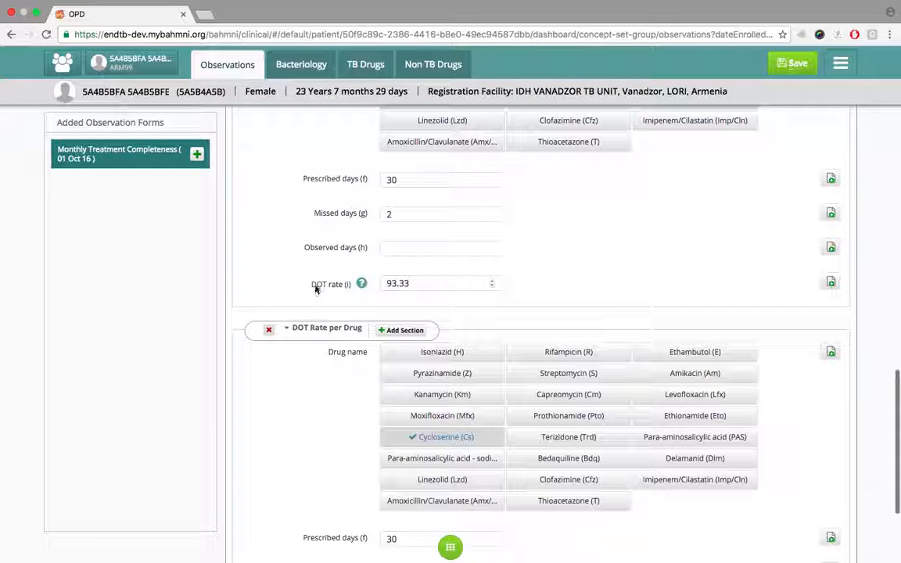
left_click_drag(314, 287, 349, 286)
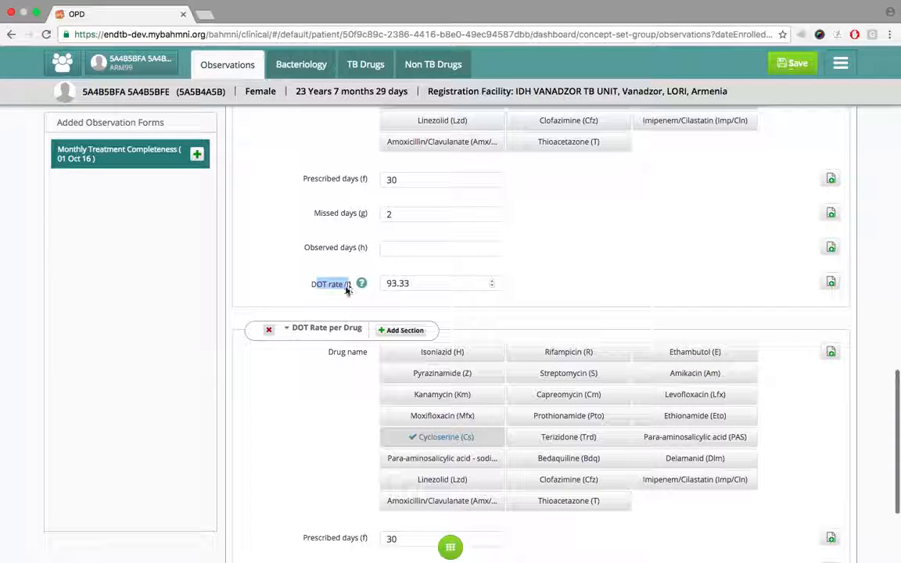
scroll(346, 290, "down", 4)
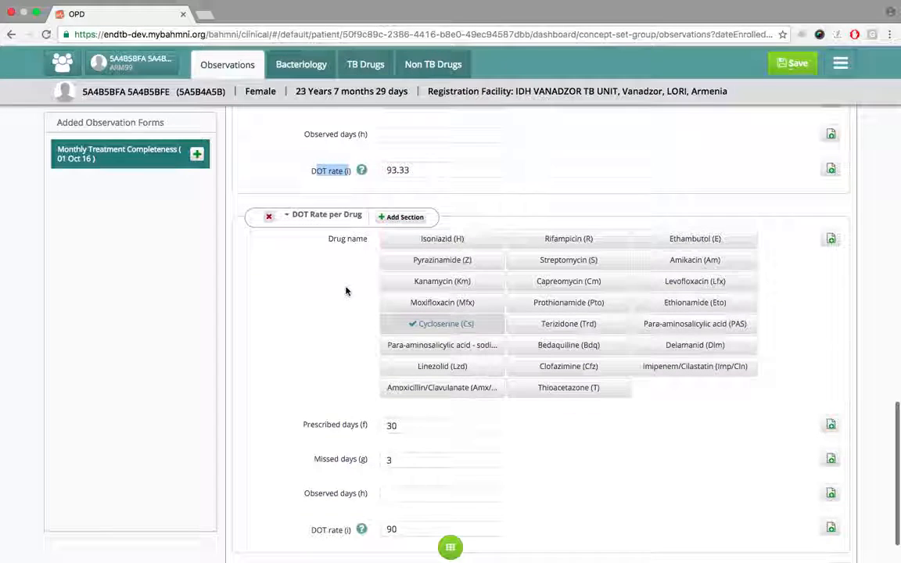
left_click_drag(312, 477, 350, 476)
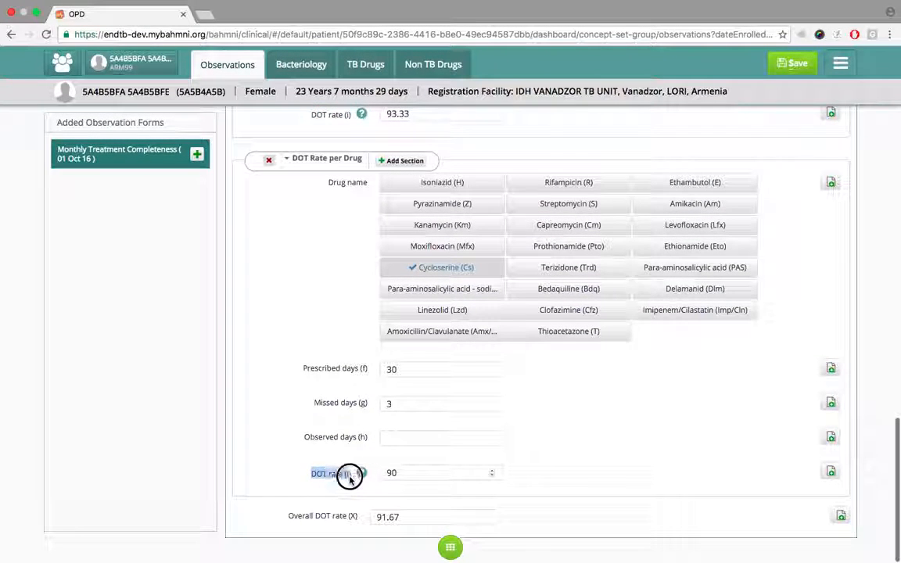
Step: Check the Overall DOT rate (X) and look back over the two DOT Rate per Drug sections
left_click(292, 520)
left_click_drag(293, 519, 352, 517)
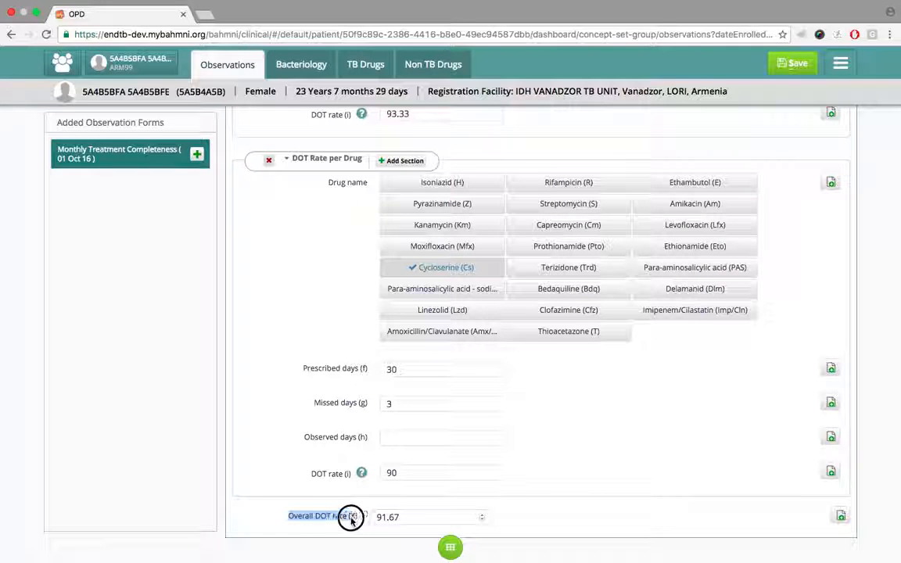
left_click(317, 486)
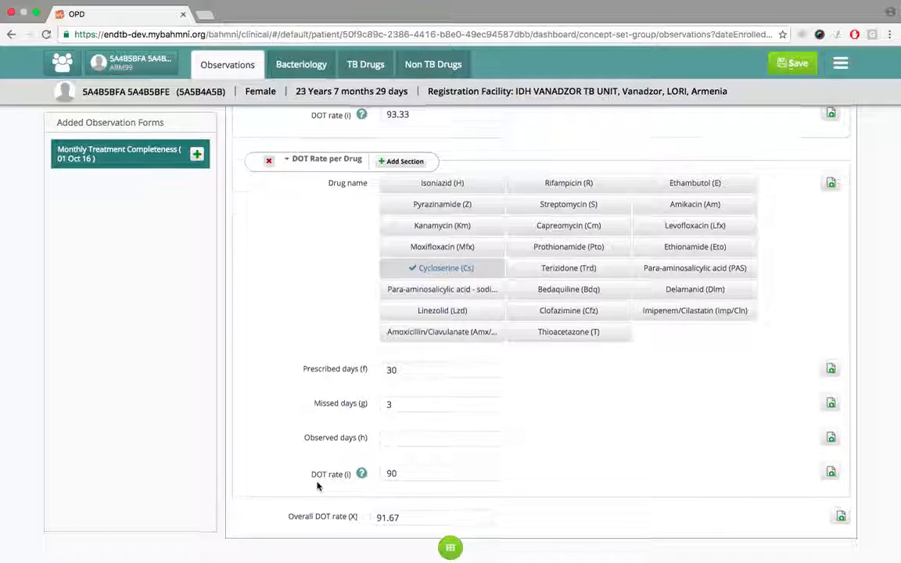
scroll(317, 485, "up", 1)
scroll(689, 147, "up", 5)
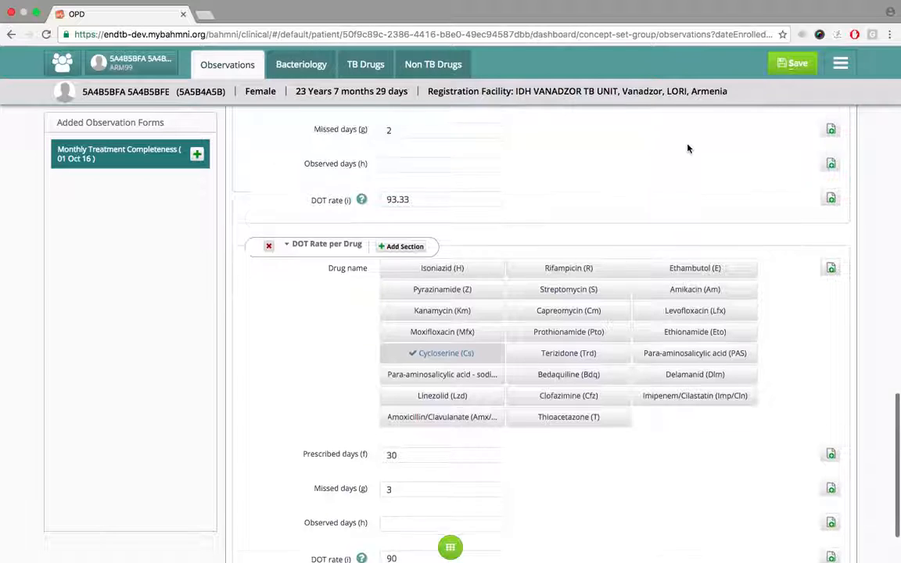
scroll(688, 148, "up", 1)
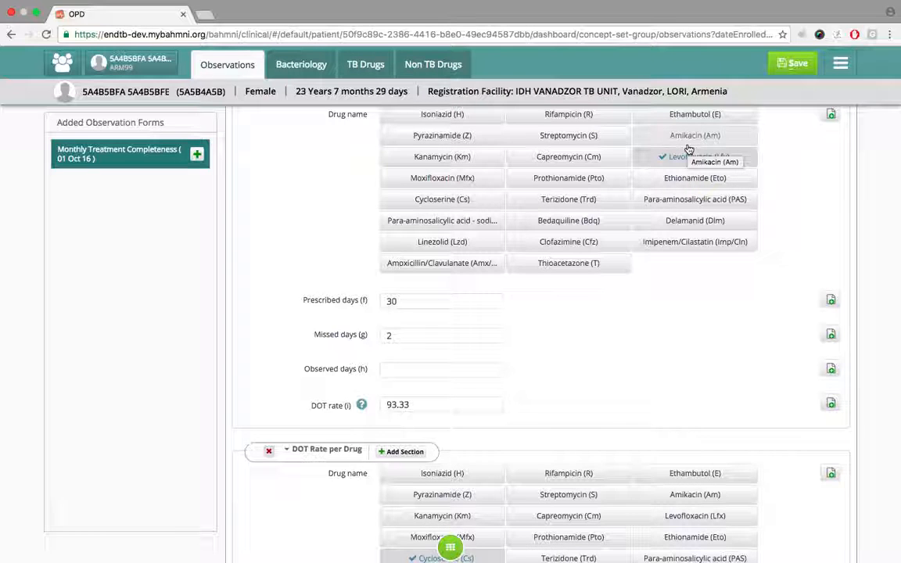
Step: Start a new bacteriology sample with collection date 12/08/2016 and sample type Sputum
left_click(316, 70)
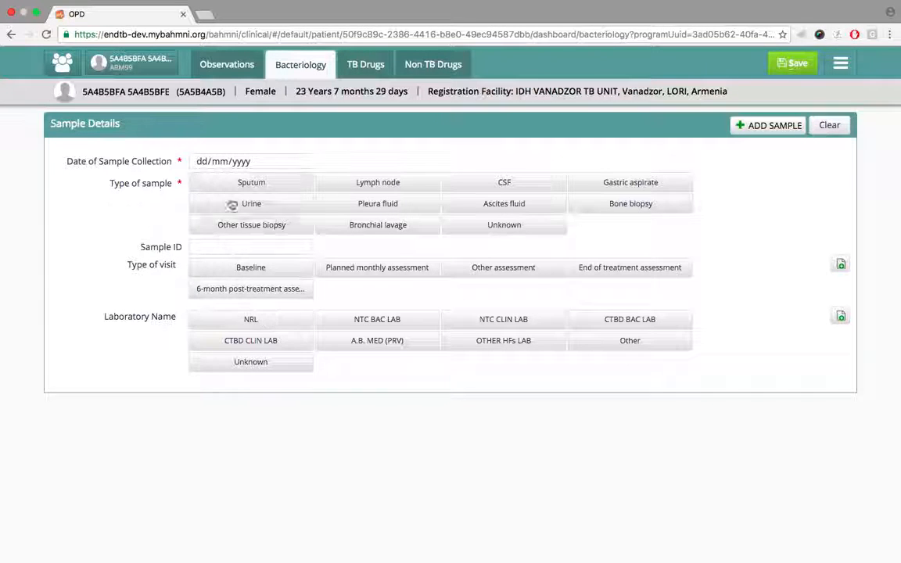
left_click(207, 165)
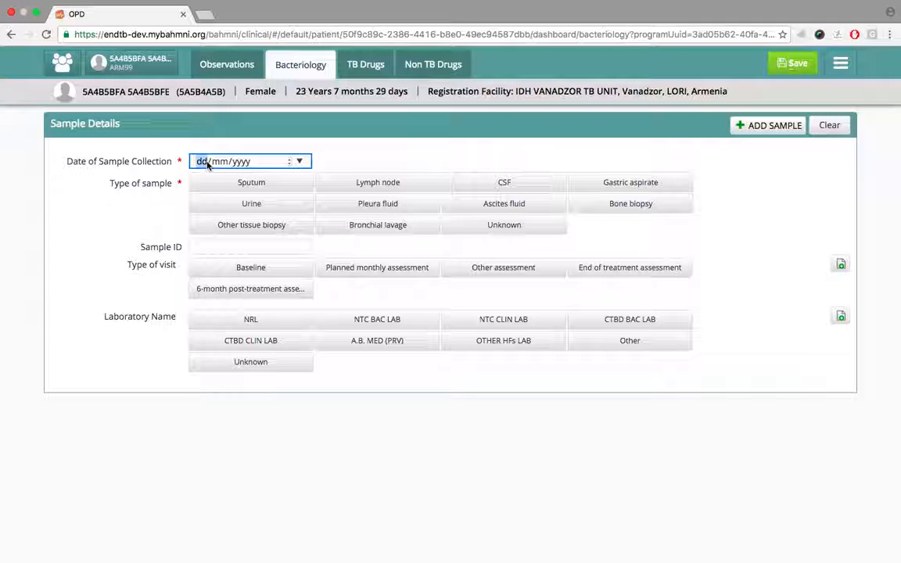
type("1")
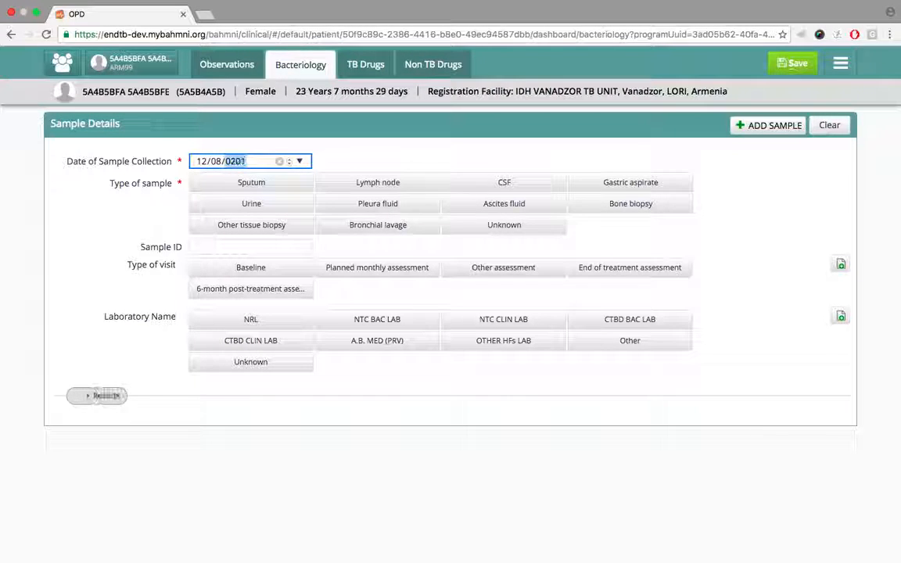
type("2082020")
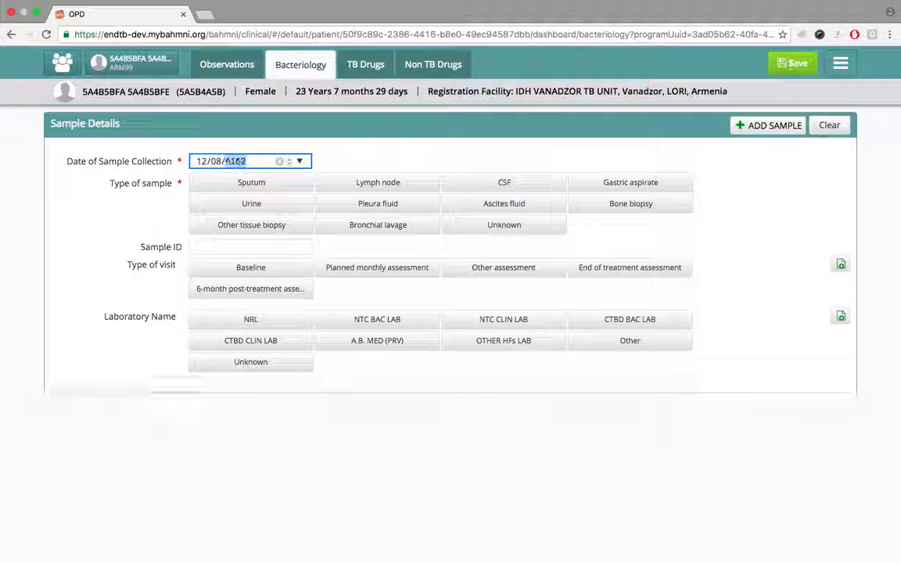
type("201")
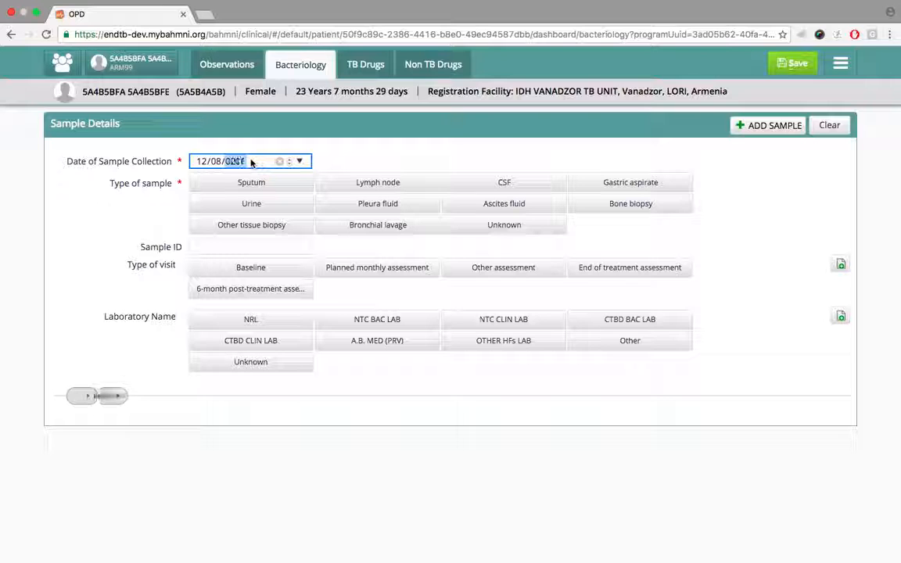
type("6")
left_click(277, 184)
Step: Record the sample's smear microscopy results with smear test ID number SID456 and smear result 1+
scroll(145, 217, "down", 2)
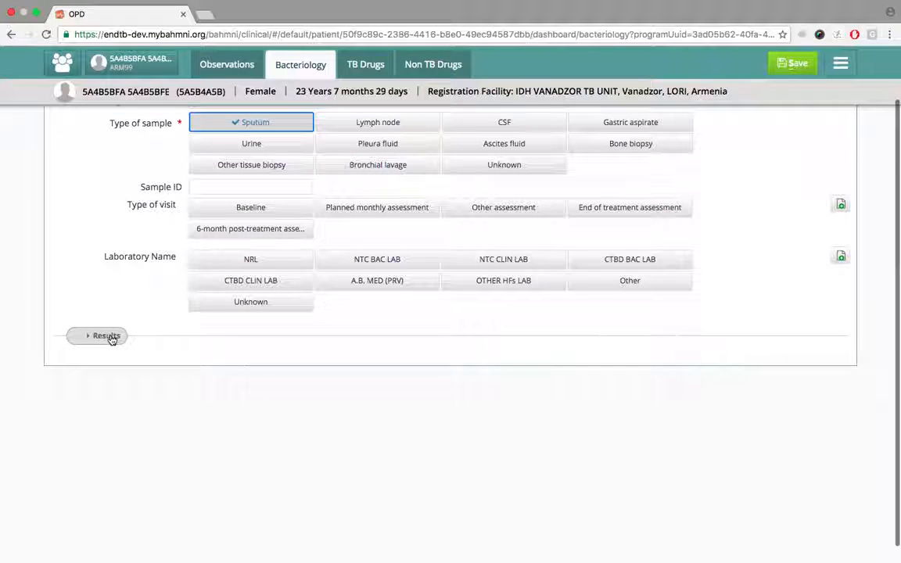
left_click(112, 336)
scroll(191, 435, "down", 2)
scroll(191, 439, "down", 1)
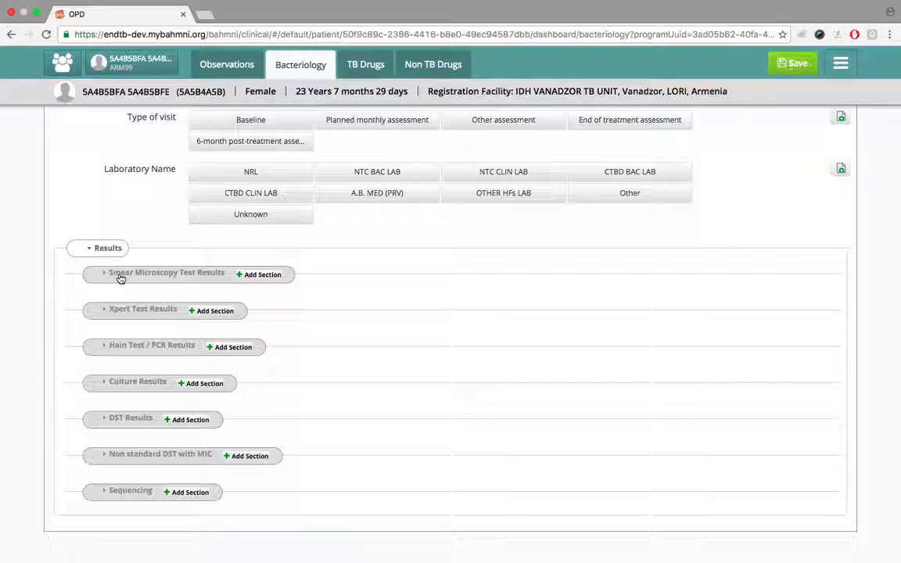
left_click(121, 278)
scroll(97, 342, "down", 1)
left_click(223, 315)
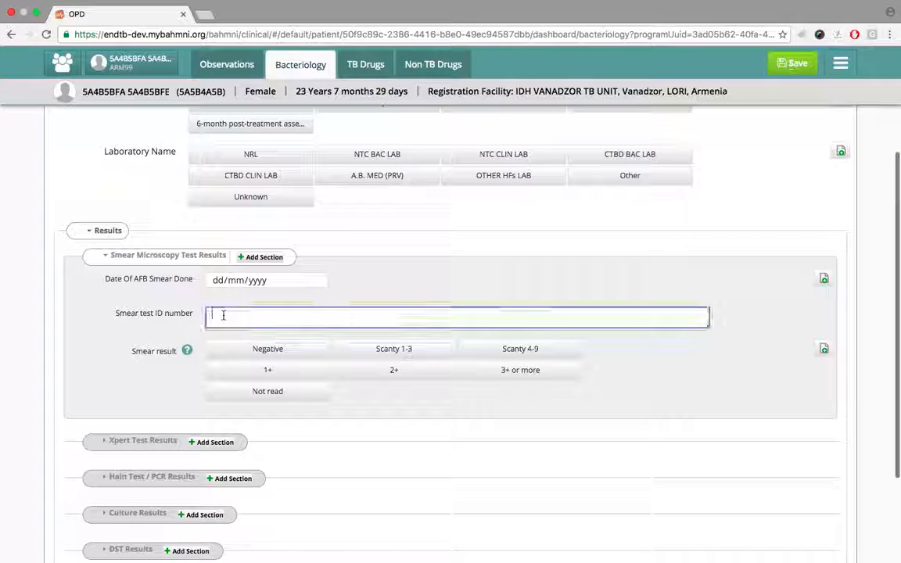
type("Sl")
type("D456")
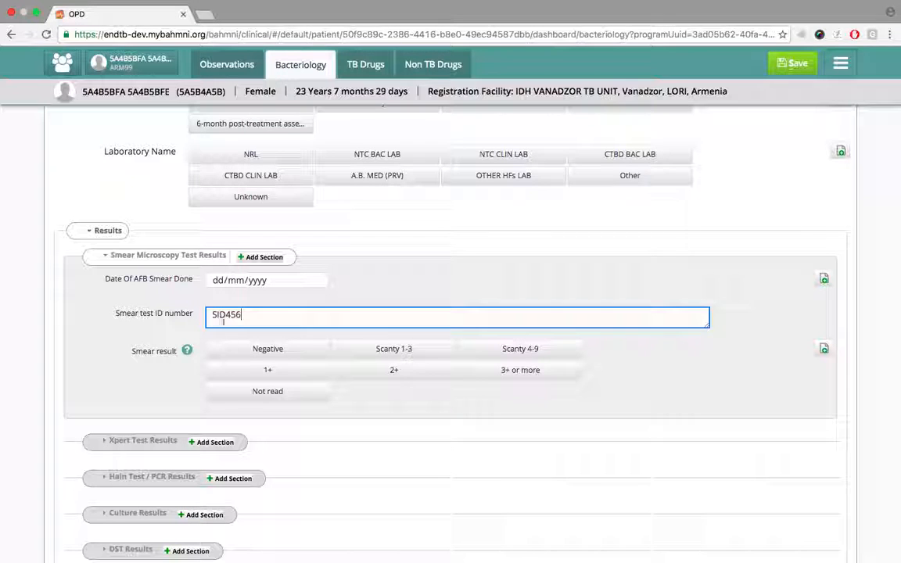
left_click(300, 374)
Step: Record the culture results with lab ID CID7290, medium MGIT, result Positive for M. tuberculosis and 3+ (>200) MTB colonies
scroll(299, 374, "down", 3)
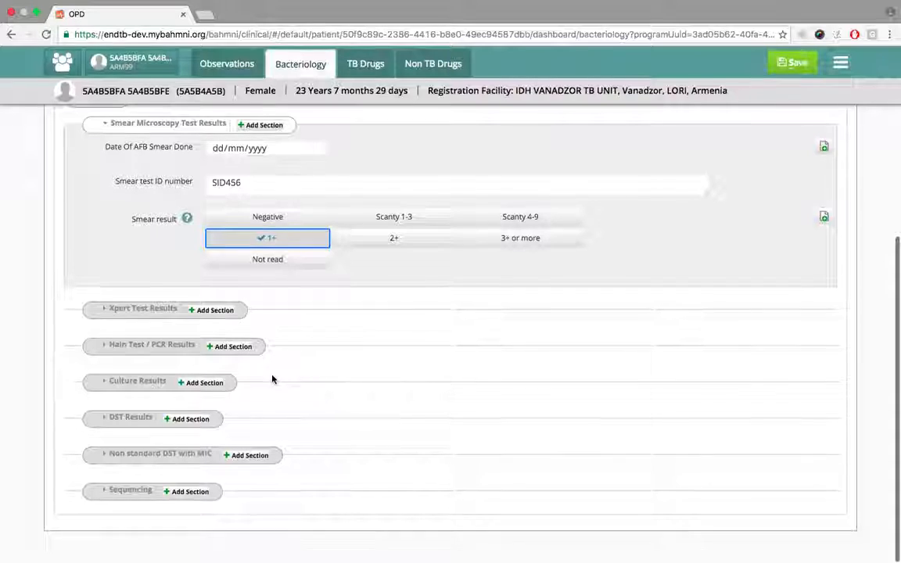
left_click(138, 381)
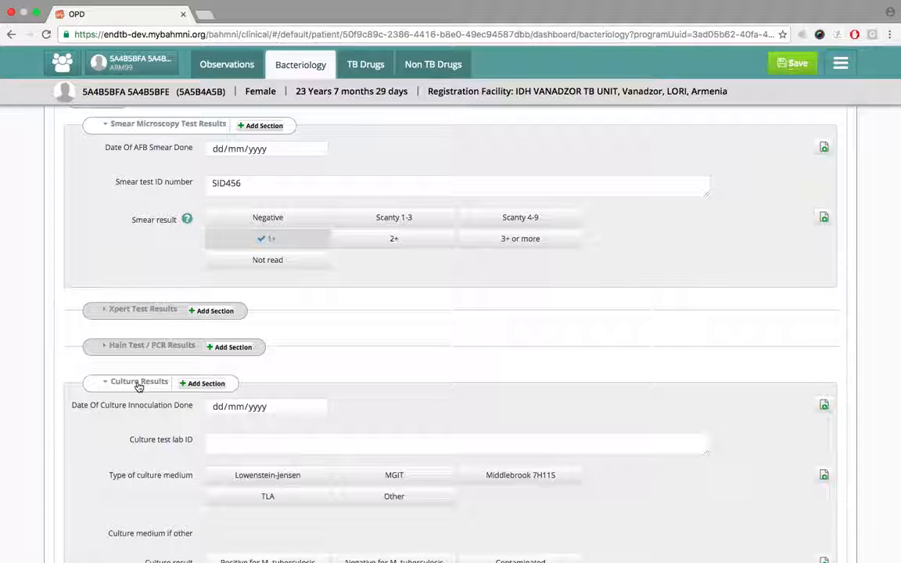
scroll(138, 385, "down", 3)
left_click(229, 345)
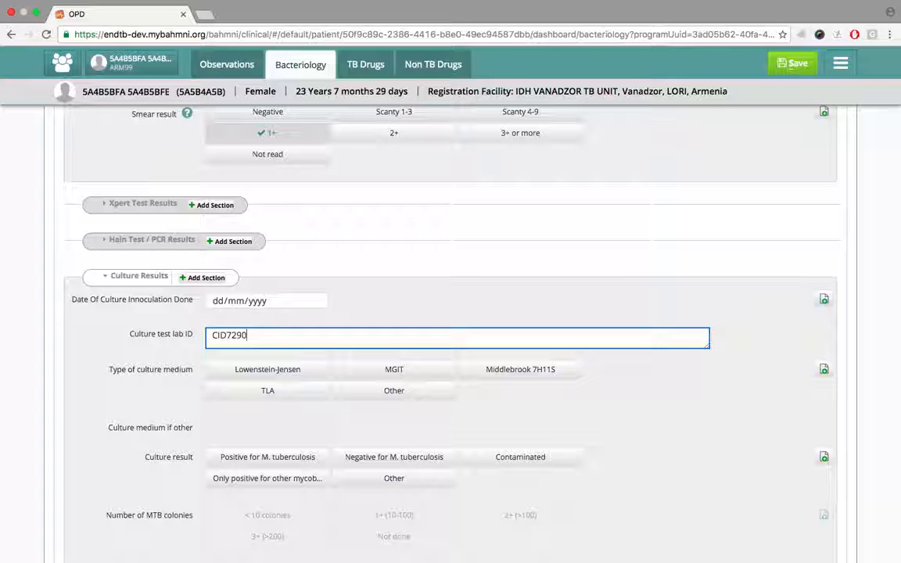
type("CID7290")
left_click(372, 370)
scroll(372, 370, "down", 3)
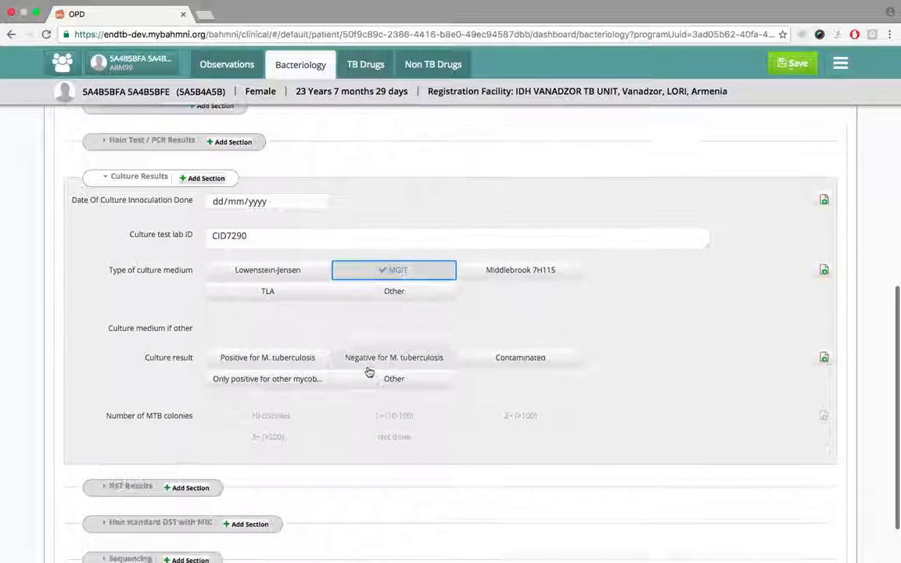
left_click(288, 362)
scroll(270, 434, "down", 1)
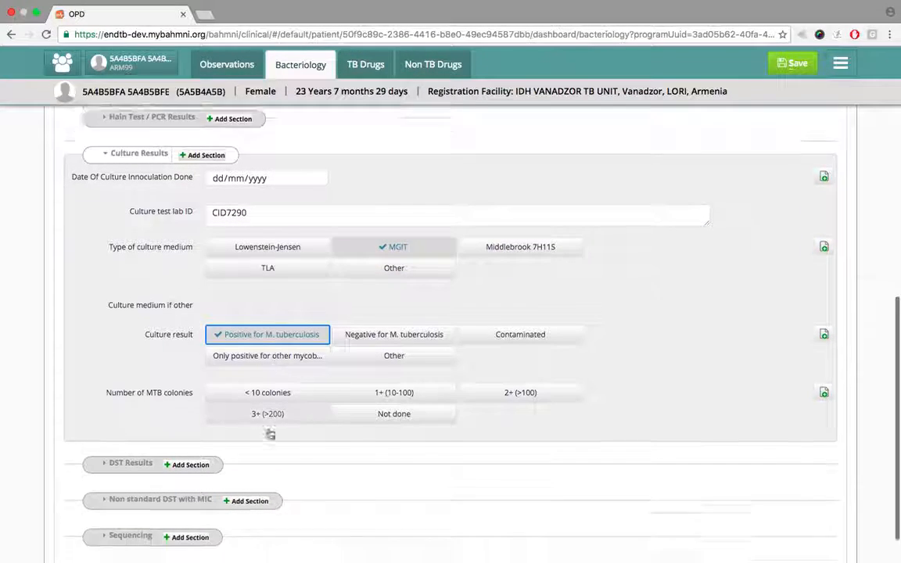
left_click(276, 370)
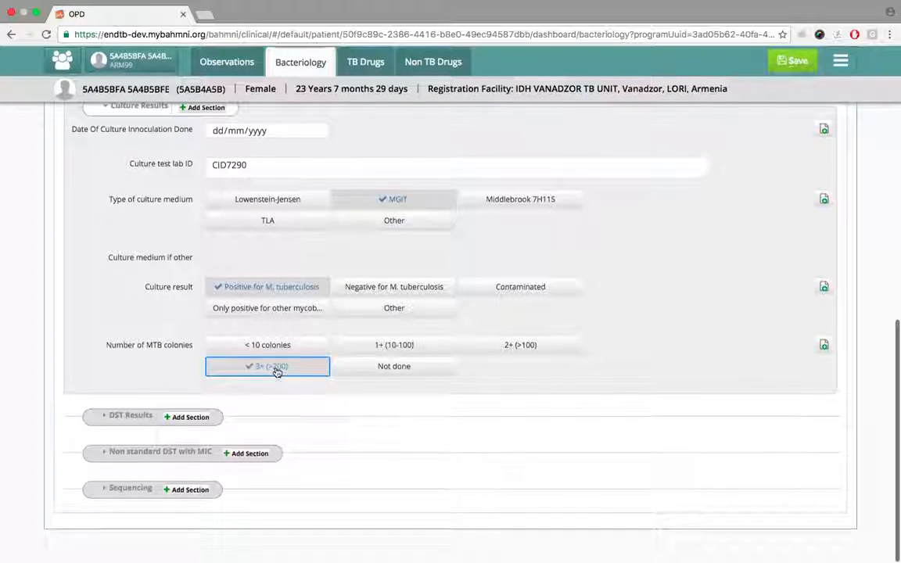
Step: Record DST results on Lowenstein-Jensen media, marking Isoniazid 0.2 µg/ml and Streptomycin as Resistant
left_click(125, 416)
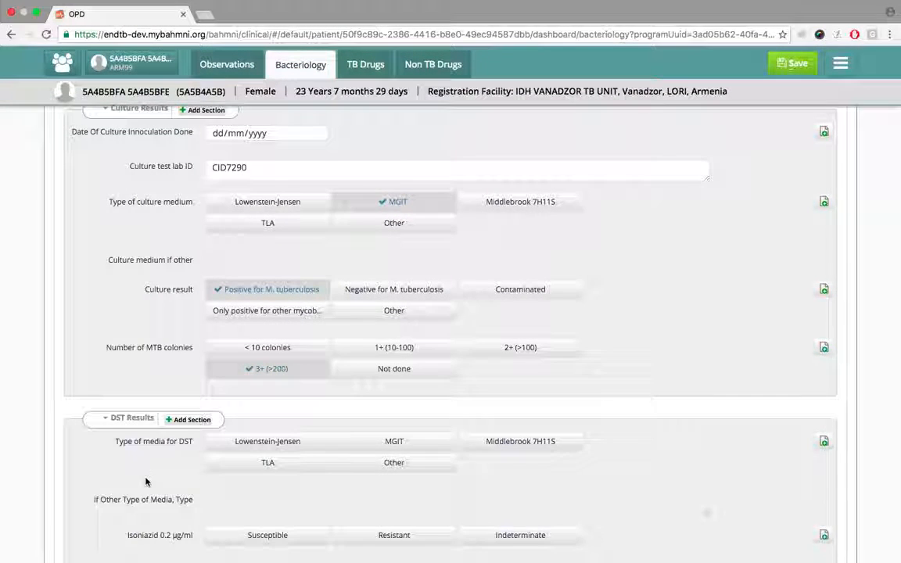
scroll(146, 482, "down", 5)
left_click(253, 236)
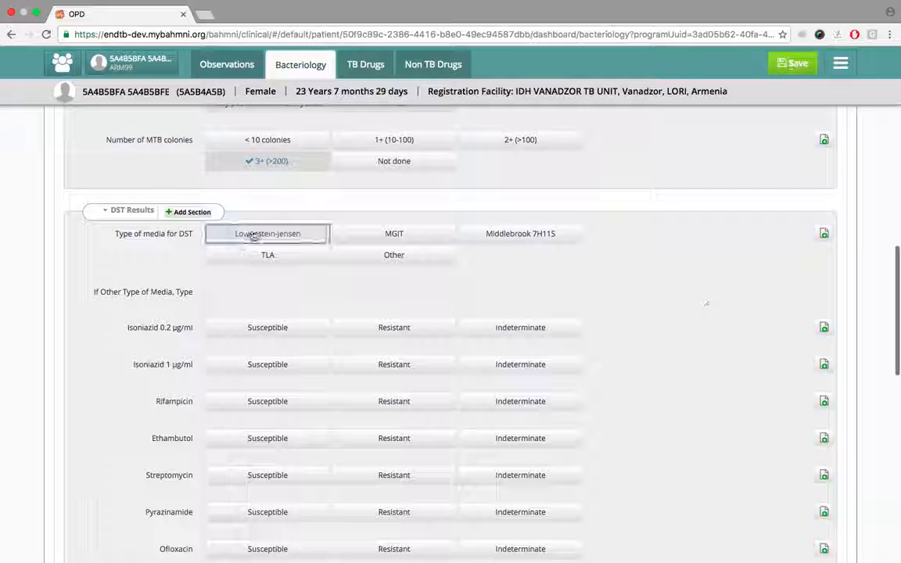
scroll(290, 388, "down", 3)
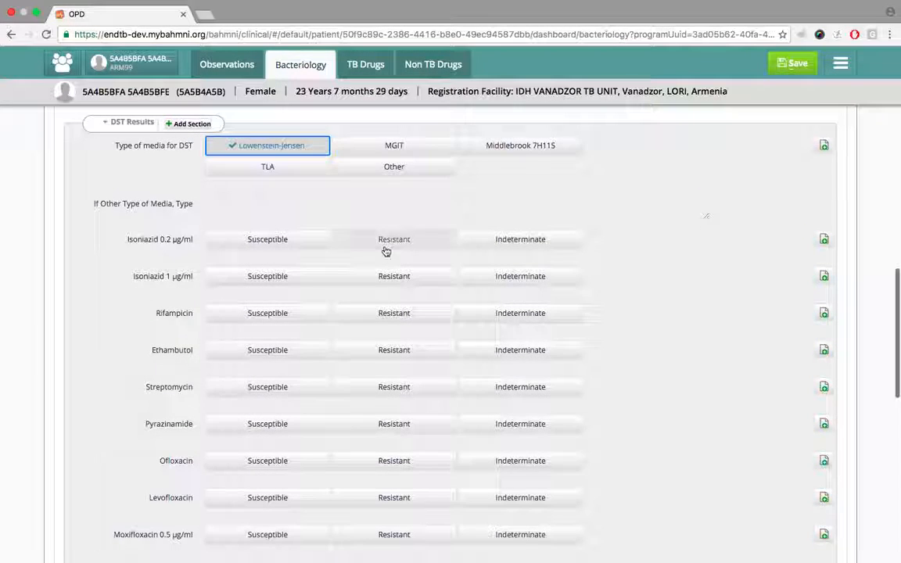
left_click(382, 241)
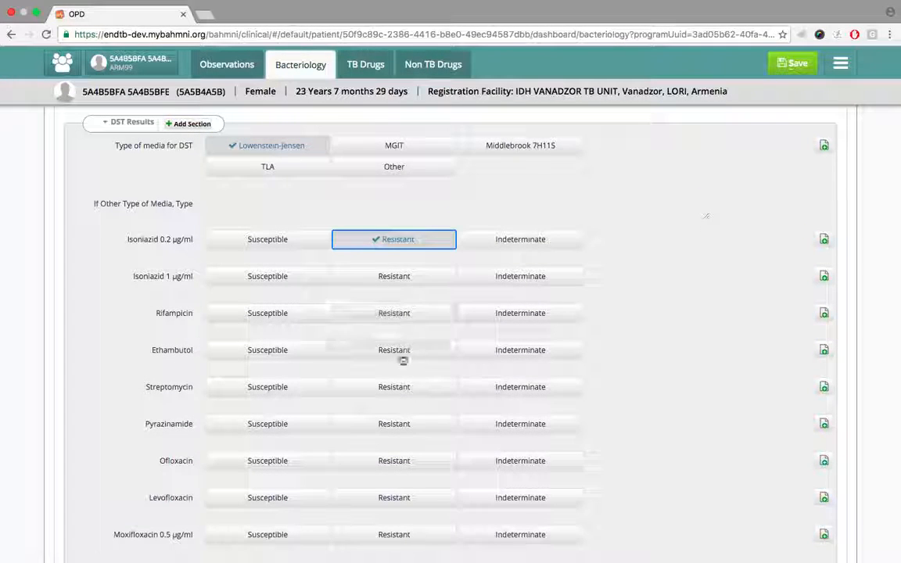
left_click(406, 387)
Step: Review the entered sample details, smear and culture results and save the bacteriology sample
scroll(482, 226, "up", 10)
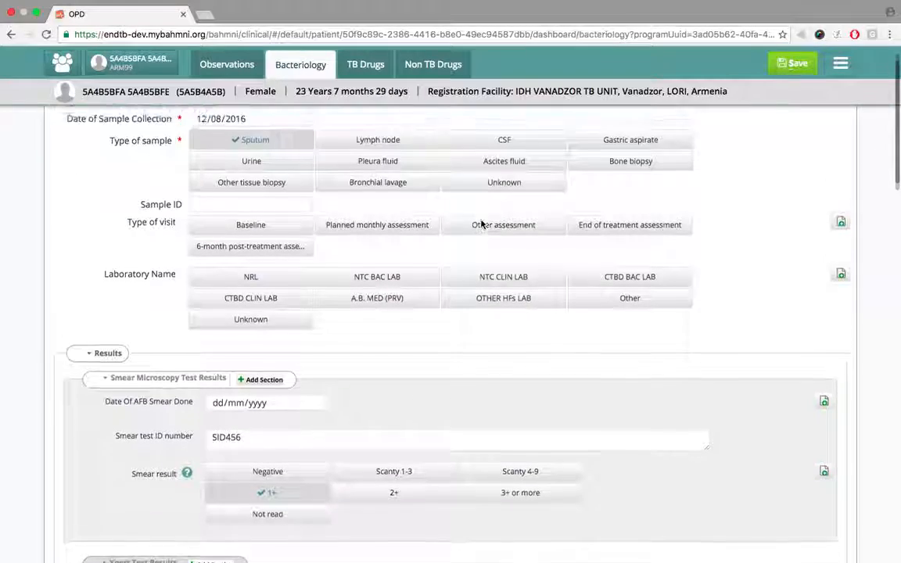
scroll(483, 225, "down", 5)
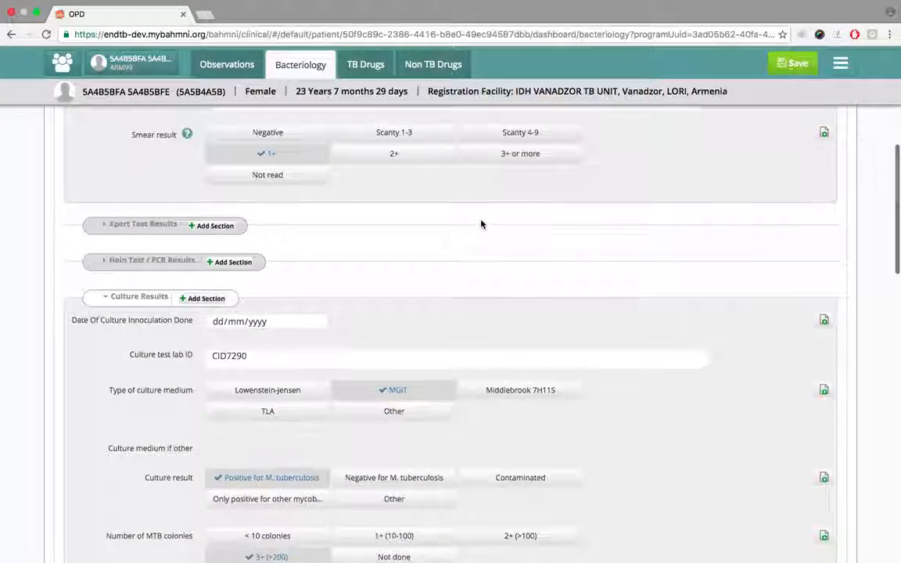
scroll(481, 224, "up", 3)
scroll(481, 225, "up", 1)
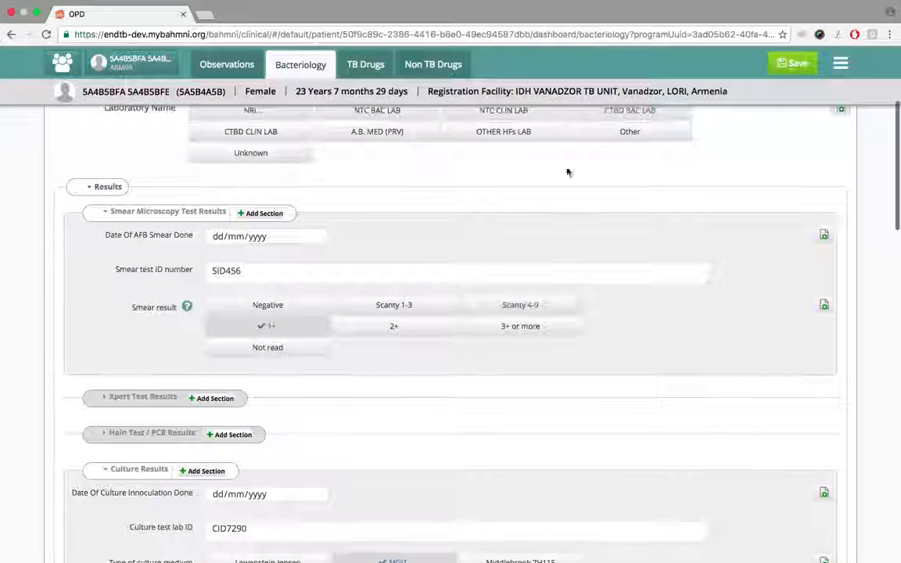
left_click(797, 71)
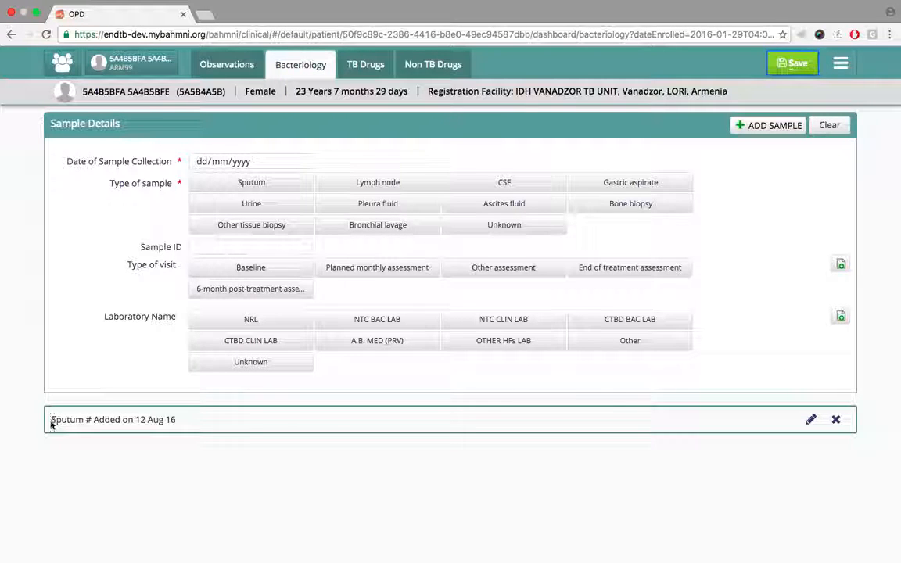
Step: Check the saved 12 Aug 16 sputum entry below the sample form and under Bacteriology Results on the patient dashboard
left_click_drag(51, 423, 165, 431)
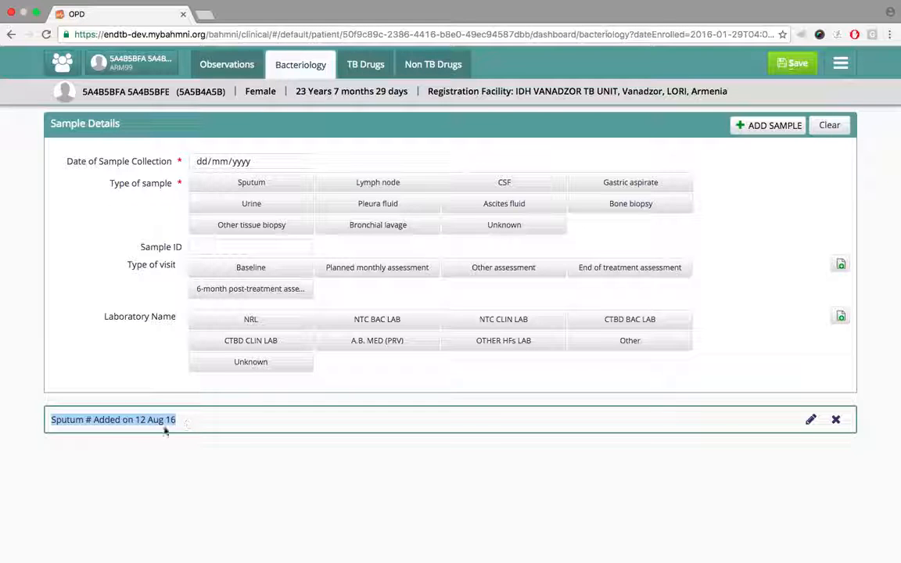
left_click(106, 434)
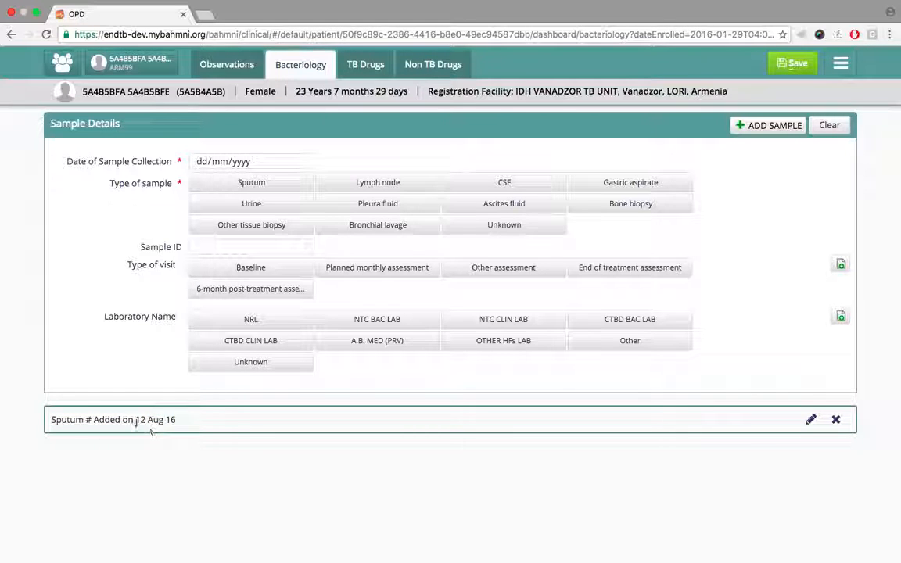
left_click_drag(136, 420, 185, 420)
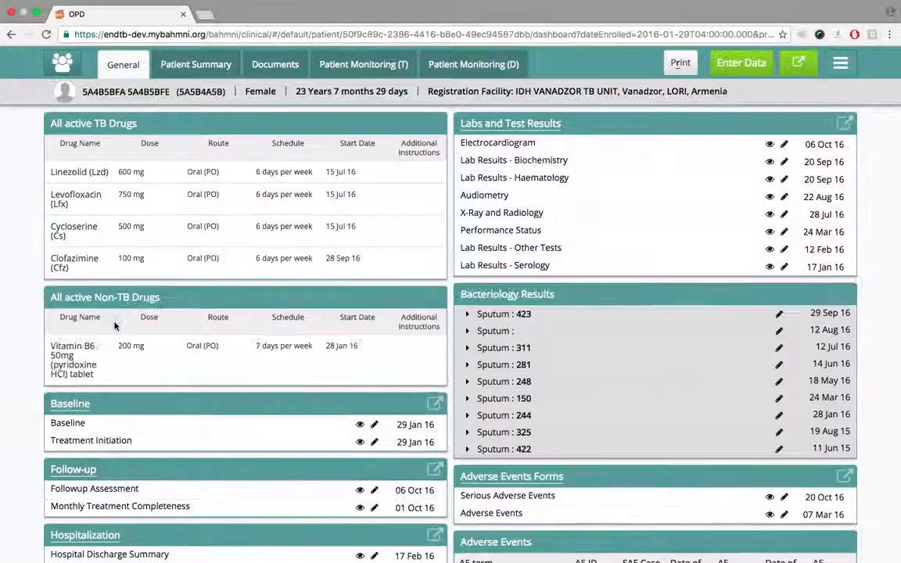
scroll(2, 406, "down", 2)
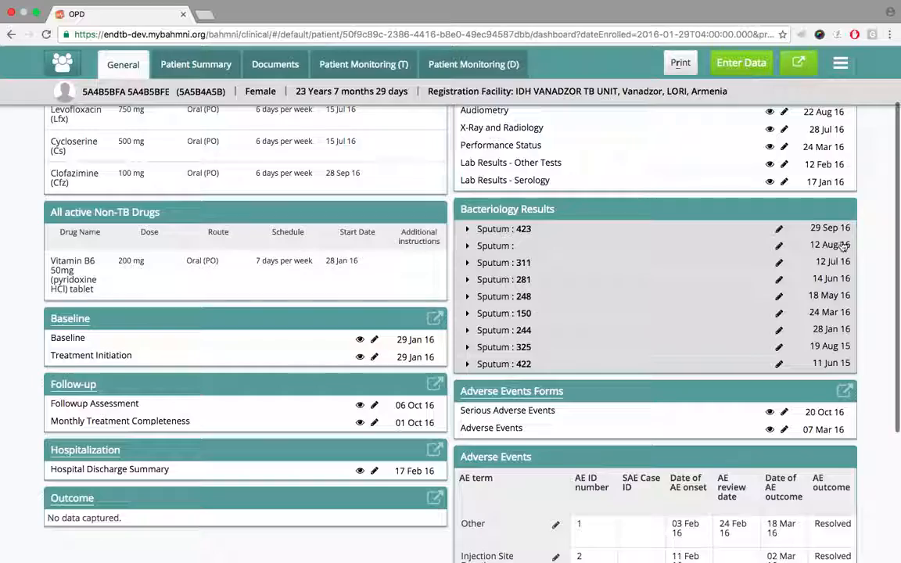
scroll(342, 258, "up", 1)
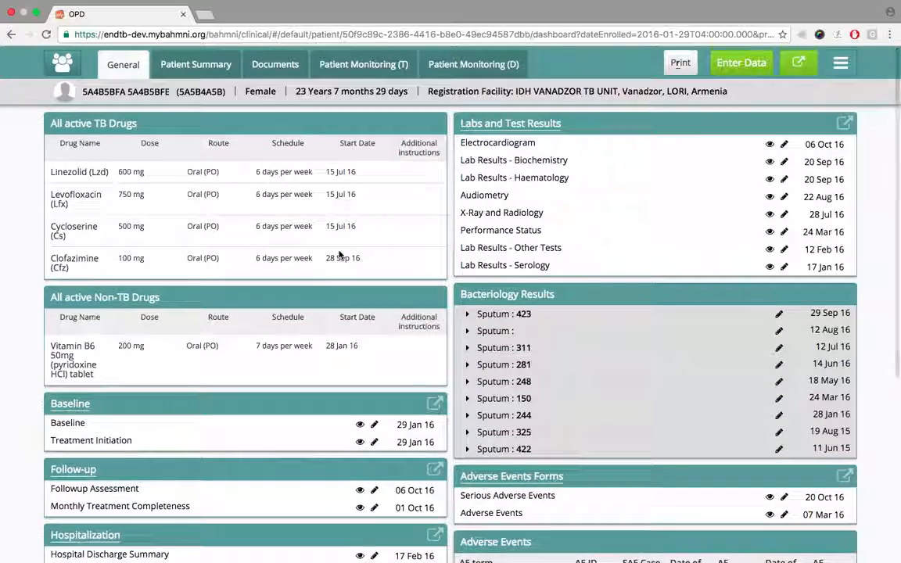
scroll(342, 255, "down", 5)
scroll(342, 252, "up", 6)
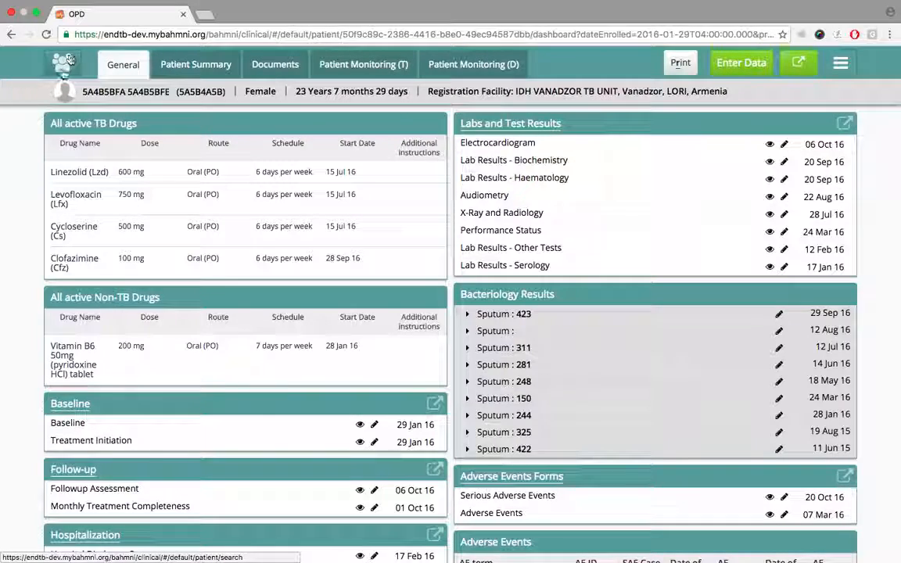
Step: Find the 23-year-old male patient registered at ALAVERDI TBC by partial registration number and open his second-line TB treatment dashboard
left_click(66, 61)
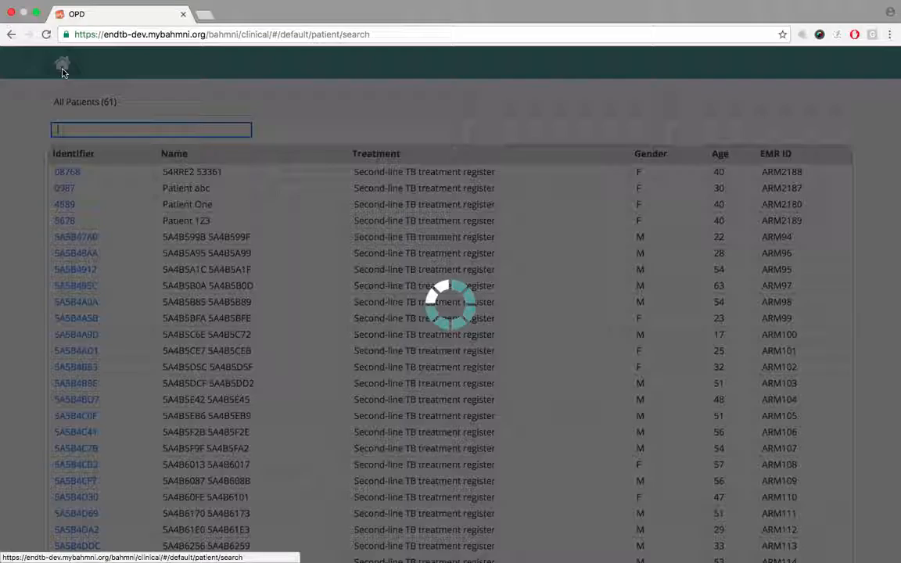
left_click(95, 131)
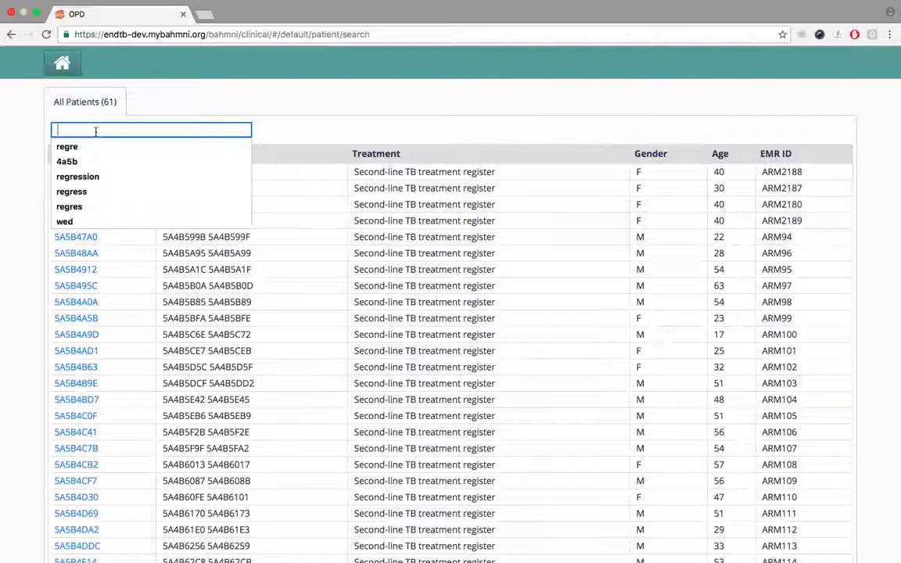
type("53")
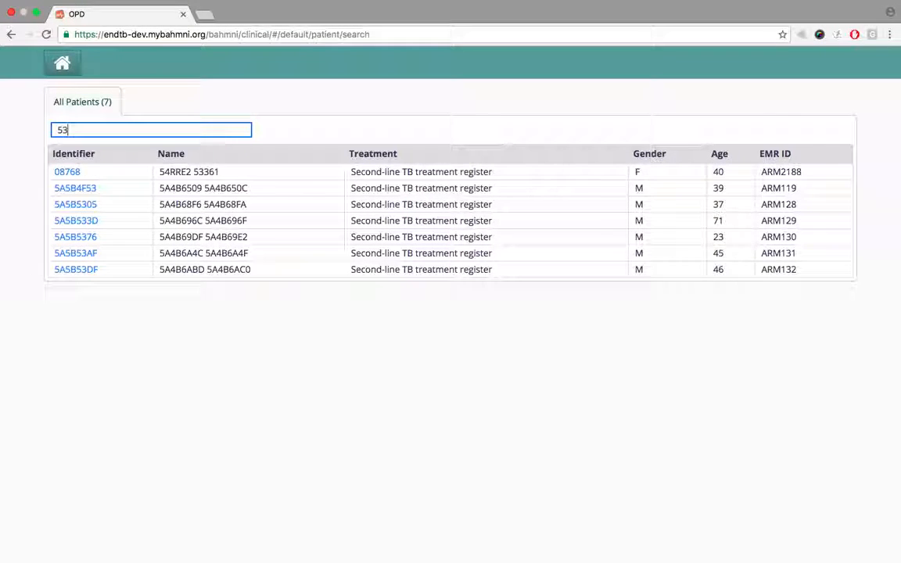
type("76")
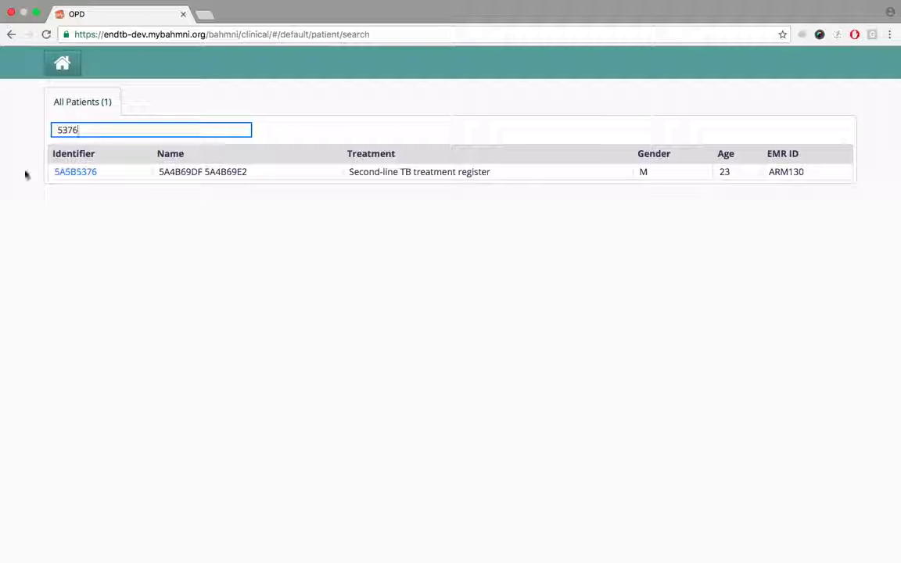
left_click(63, 173)
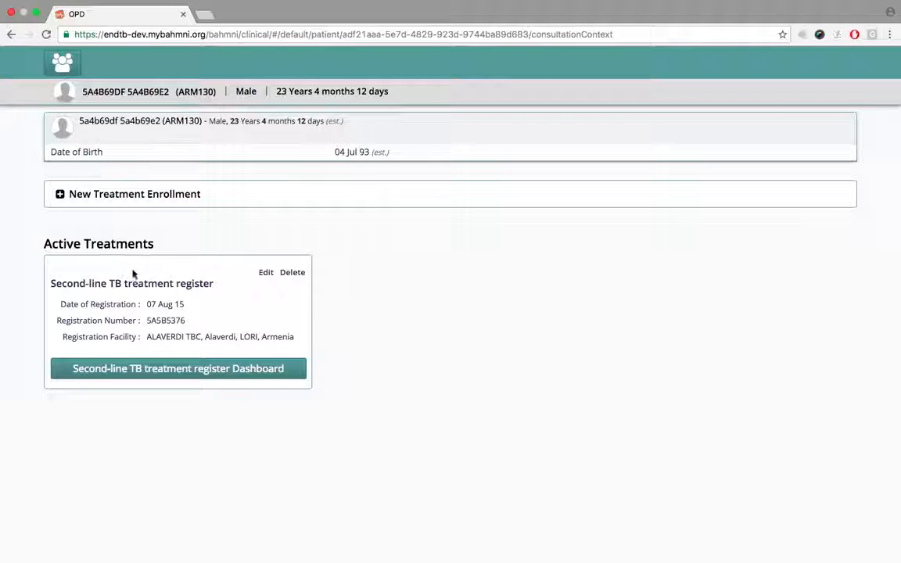
left_click(180, 371)
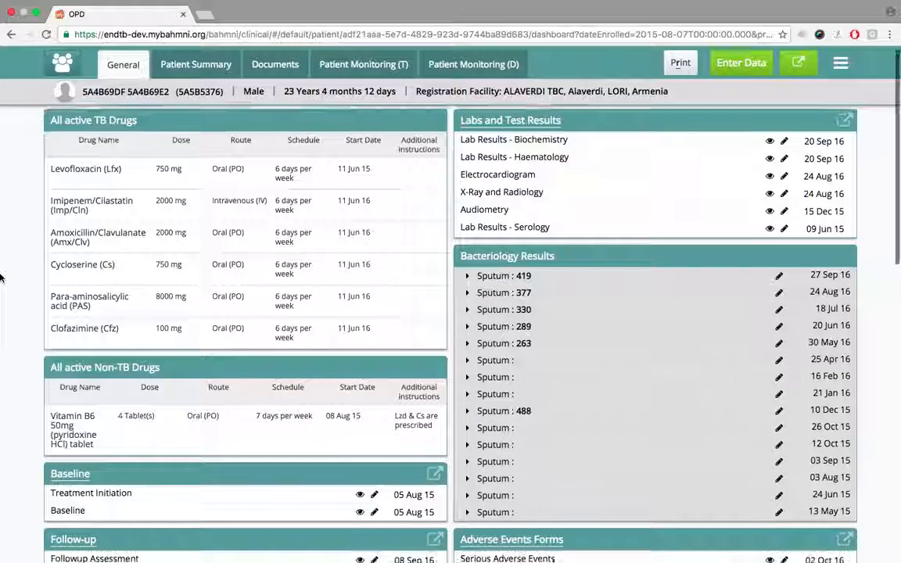
Step: Add an Outcome - End of Treatment form for this patient, set the outcome to Cured and save it
scroll(1, 282, "down", 1)
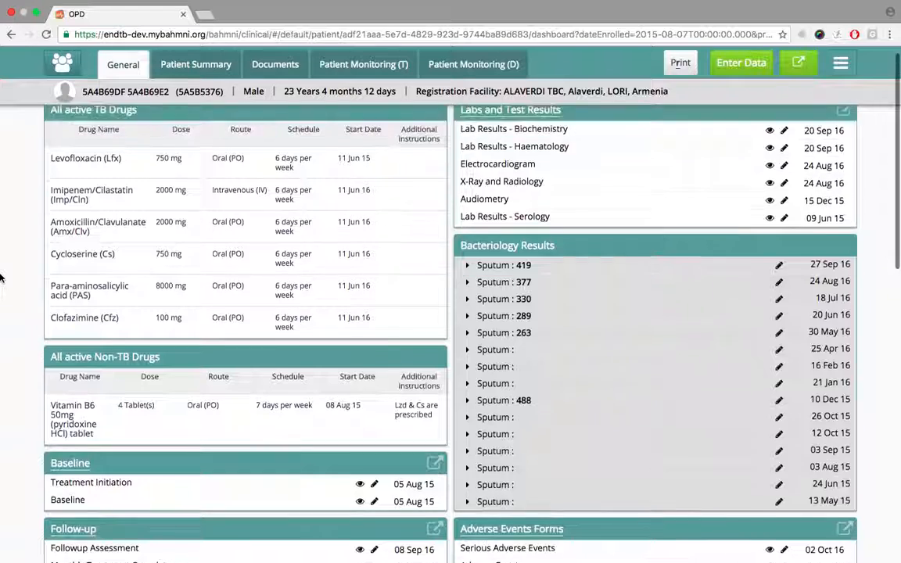
scroll(2, 278, "down", 5)
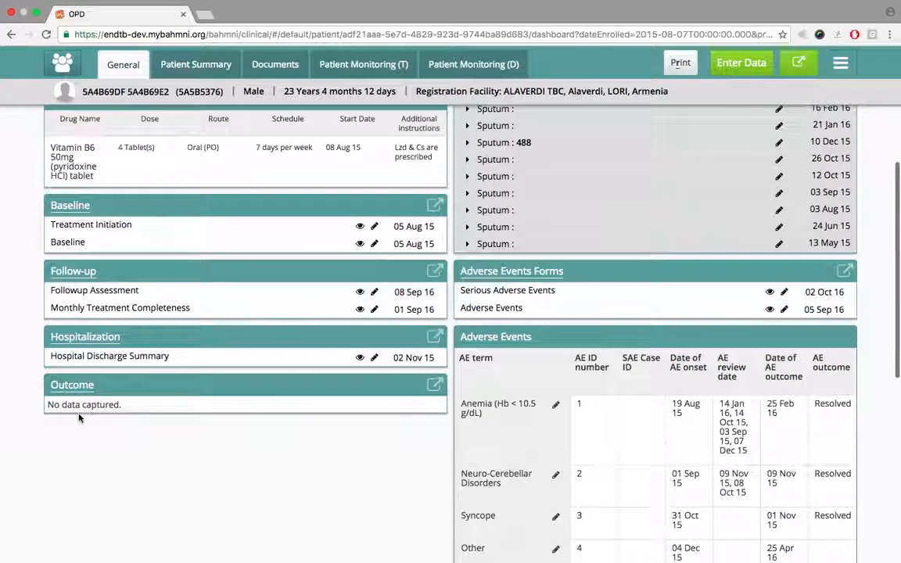
left_click(740, 66)
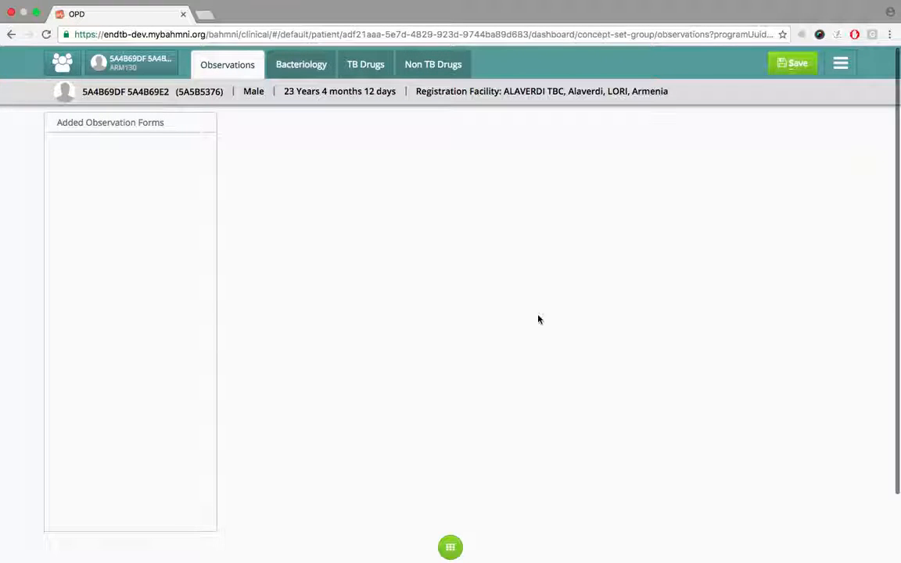
left_click(453, 549)
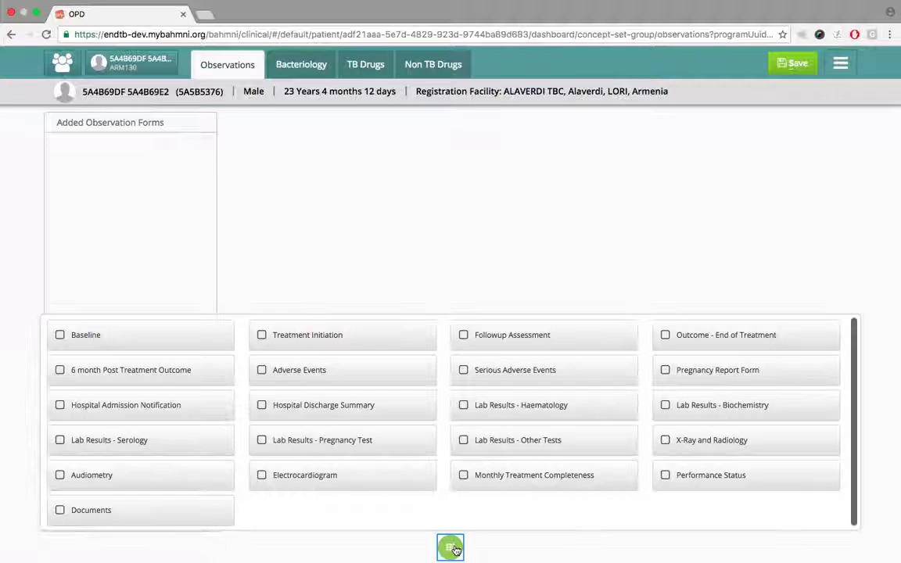
left_click(693, 342)
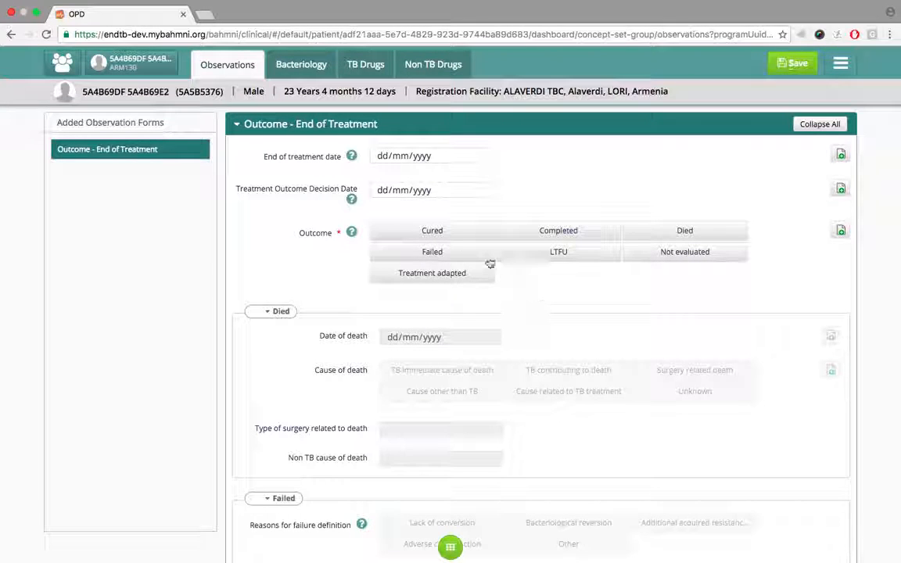
left_click(457, 232)
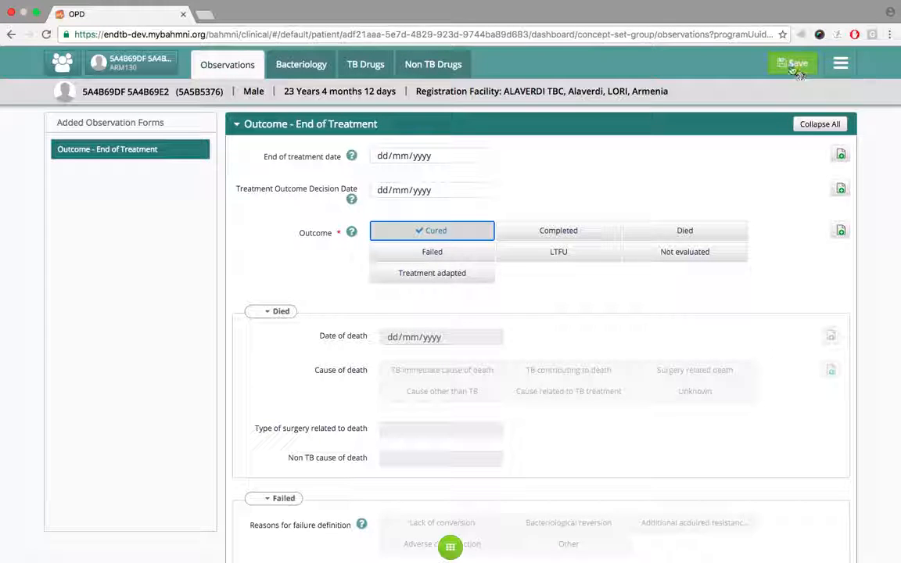
left_click(791, 66)
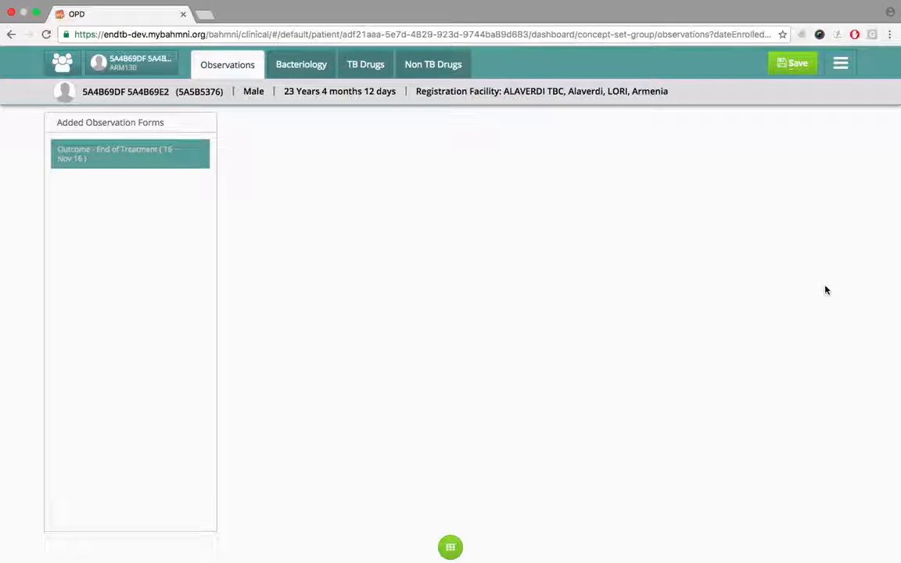
key("ctrl+Right")
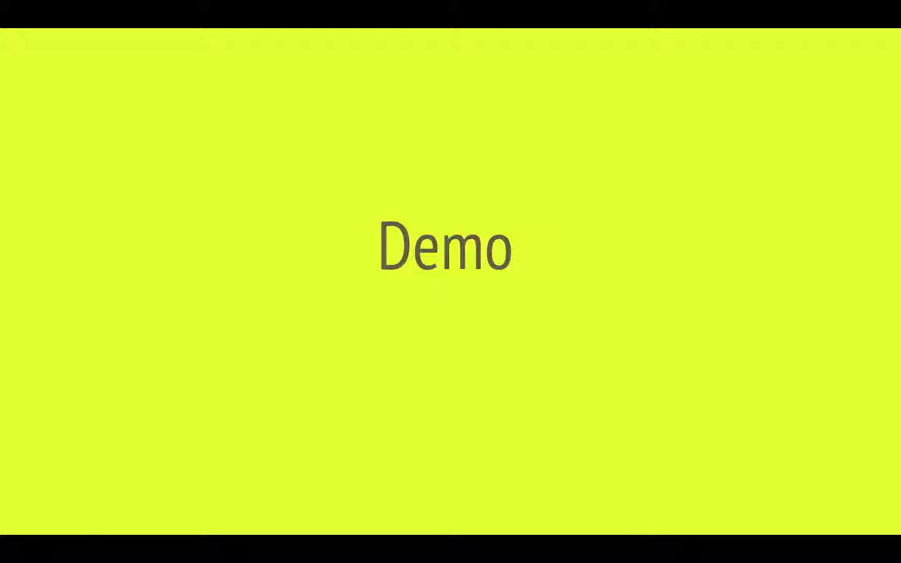
key("ctrl+Left")
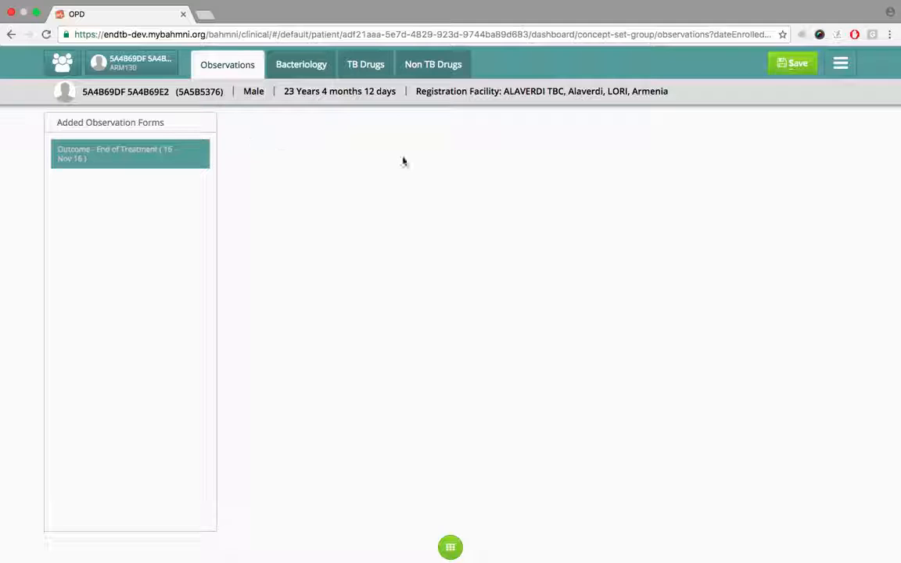
Step: Log out of the current account and confirm leaving the site
left_click(840, 64)
left_click(773, 290)
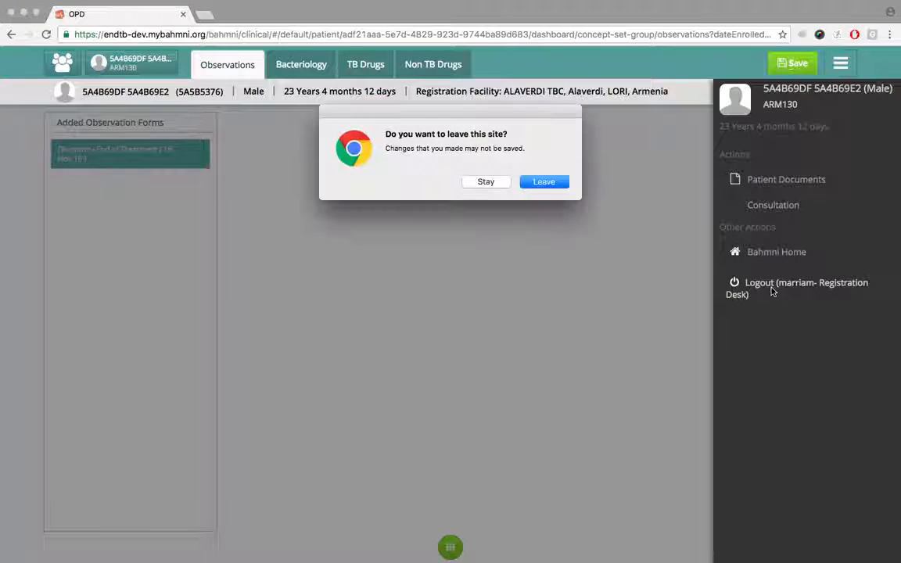
left_click(546, 182)
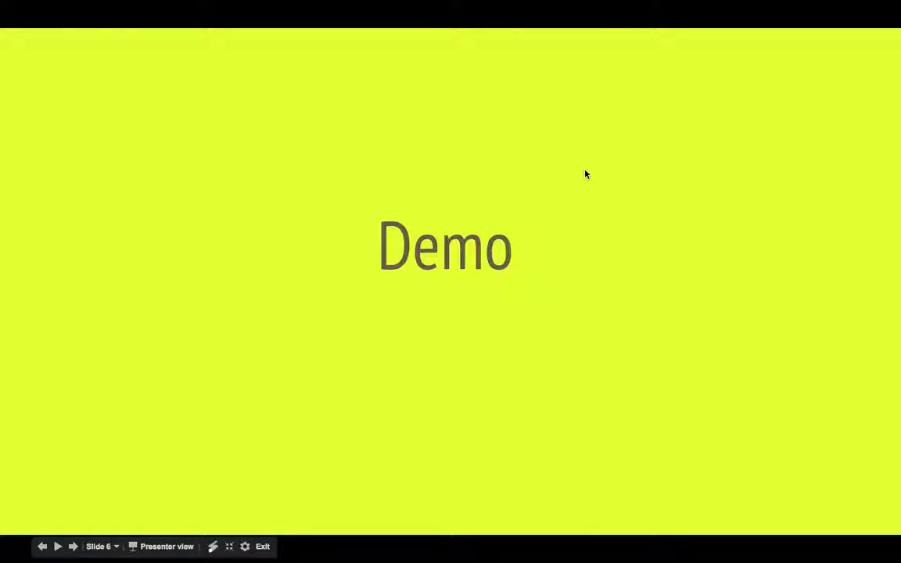
key("Right")
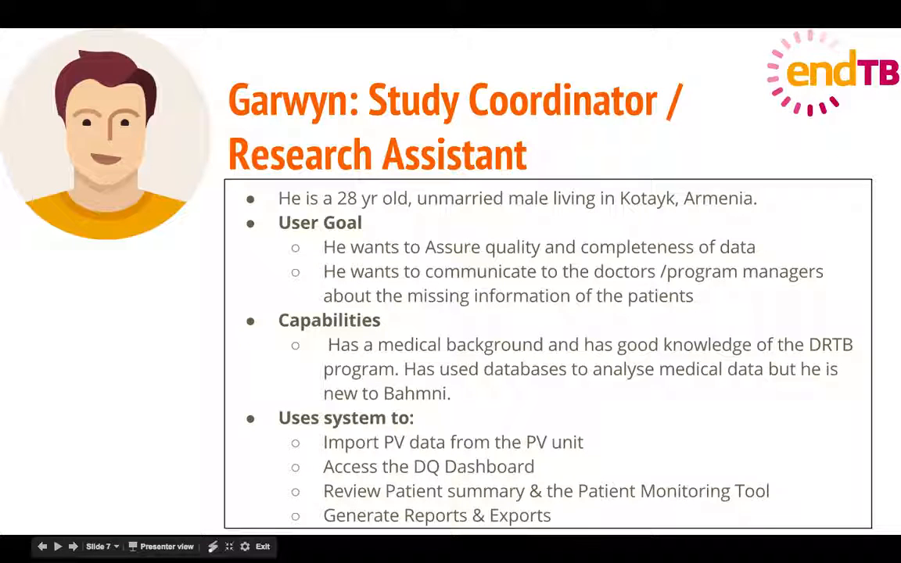
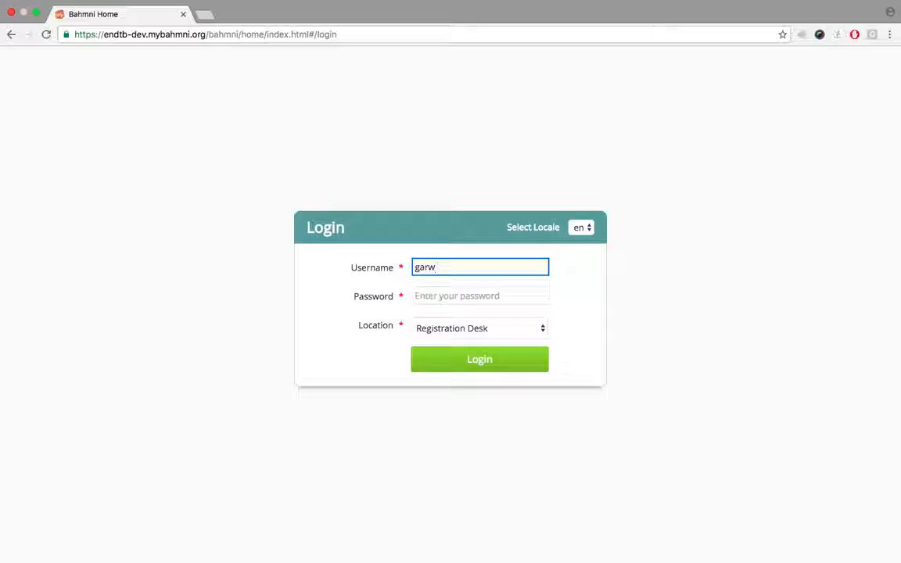
Step: Log in with the study coordinator's username and account password at the Registration Desk location
key("Tab")
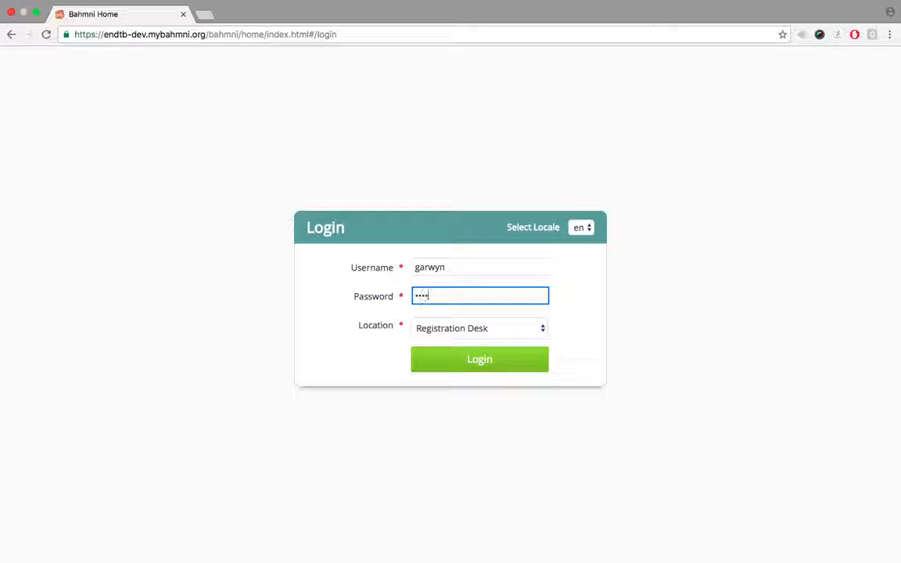
key("Return")
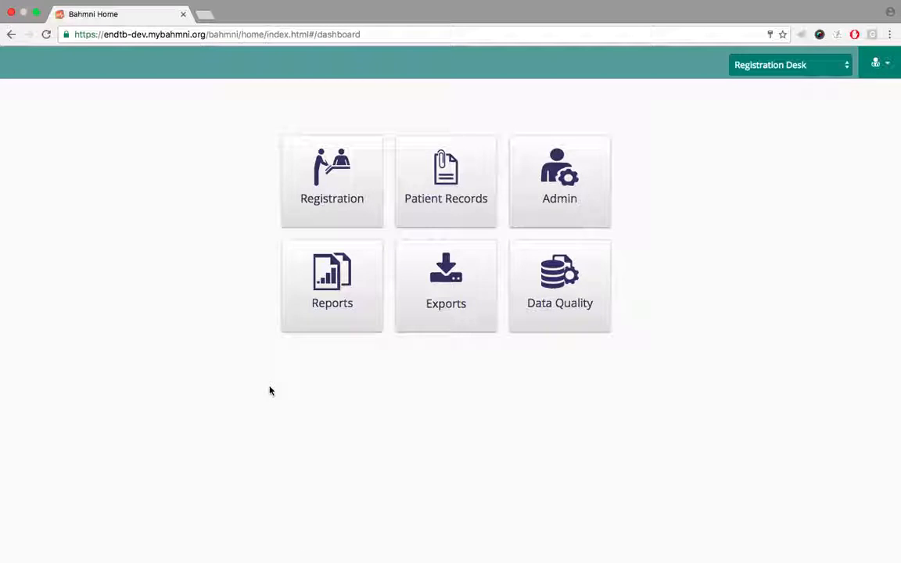
Step: Find the 23-year-old female patient registered at IDH VANADZOR TB UNIT in Patient Records and open her second-line TB treatment dashboard
left_click(460, 168)
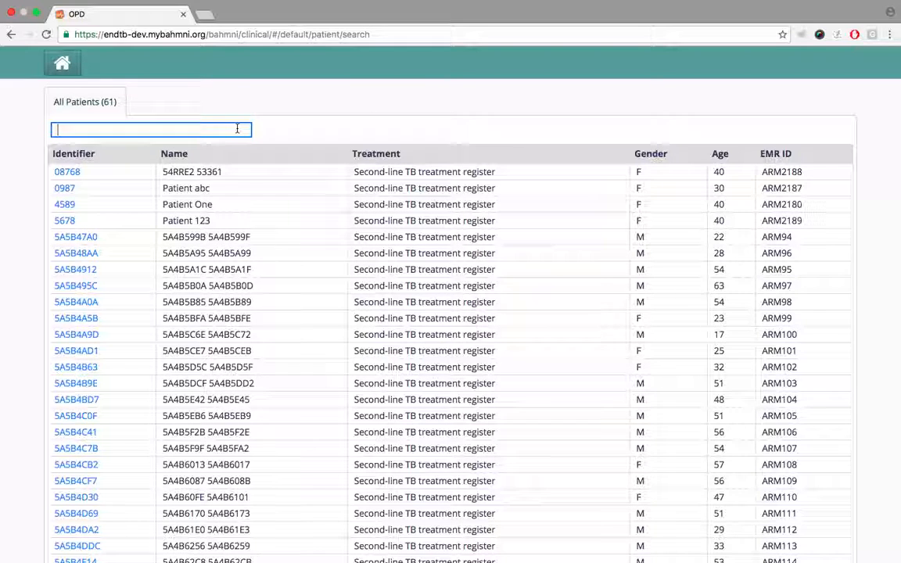
type("4a5b")
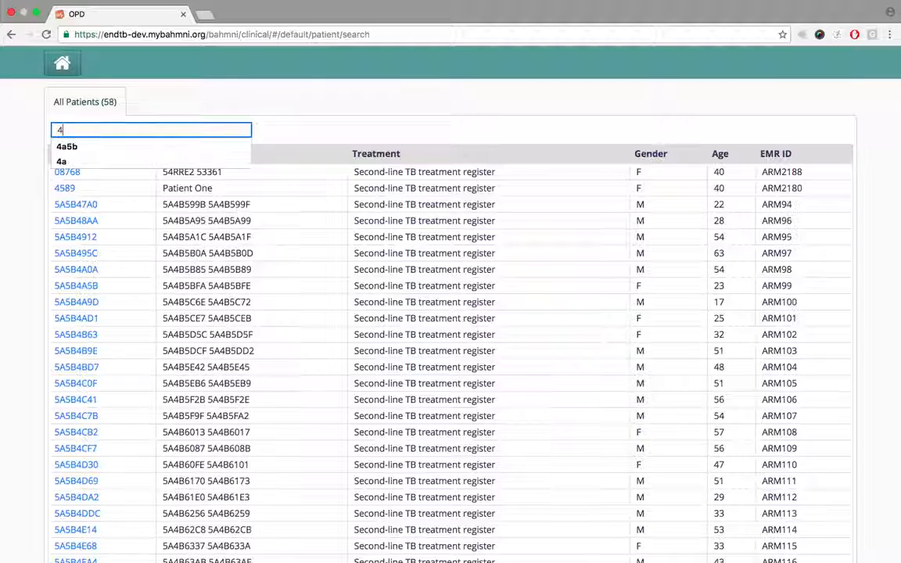
left_click(76, 147)
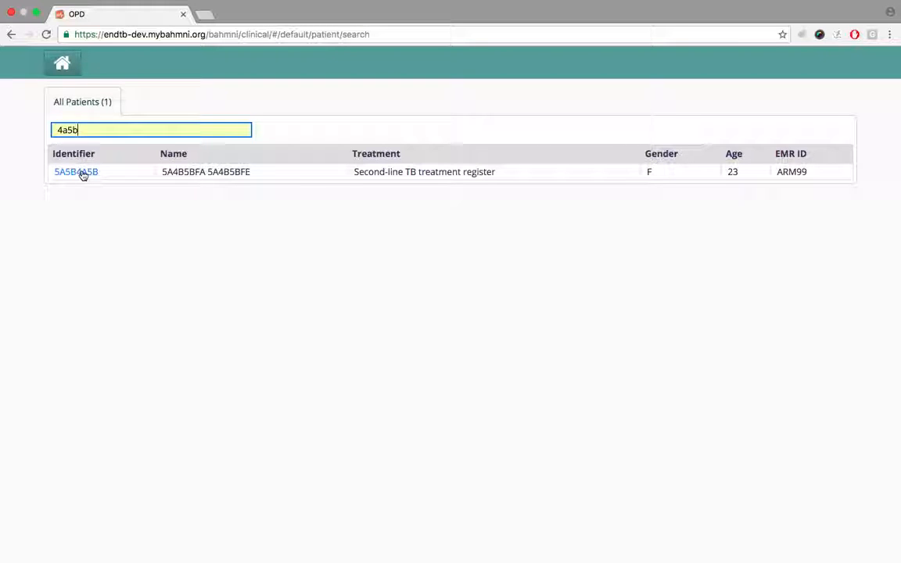
left_click(83, 173)
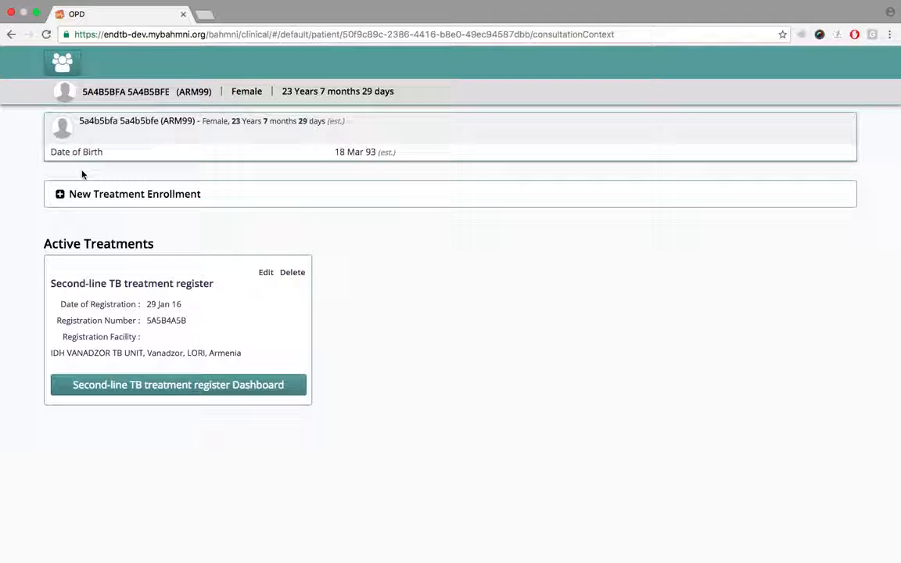
left_click(102, 387)
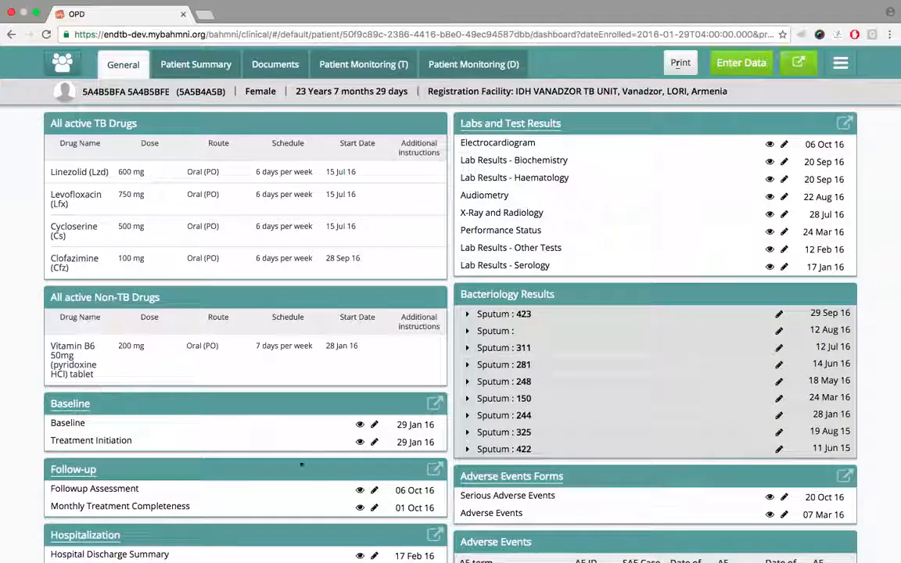
Step: Open the Hypertension entry under Serious Adverse Events on the patient dashboard for editing
scroll(427, 488, "down", 5)
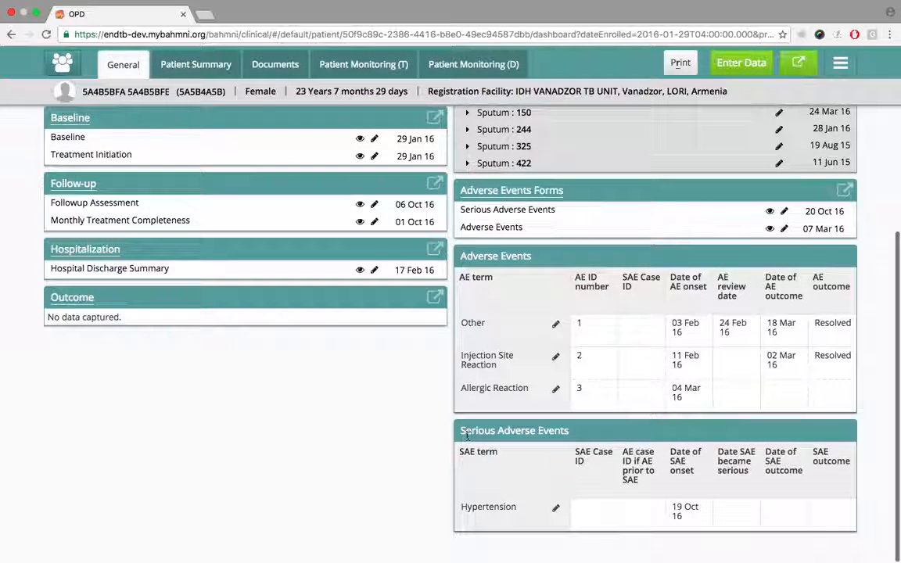
left_click_drag(461, 431, 577, 432)
left_click(398, 457)
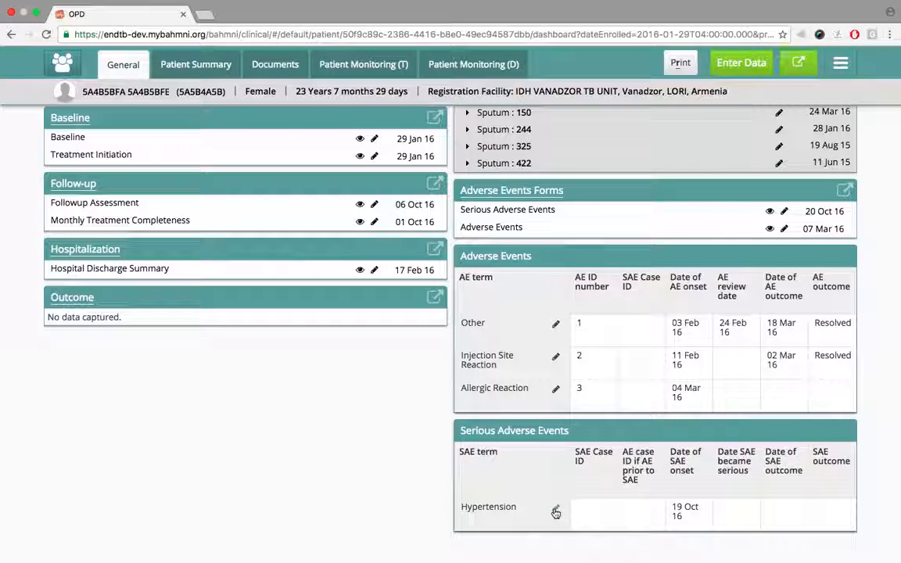
left_click(557, 510)
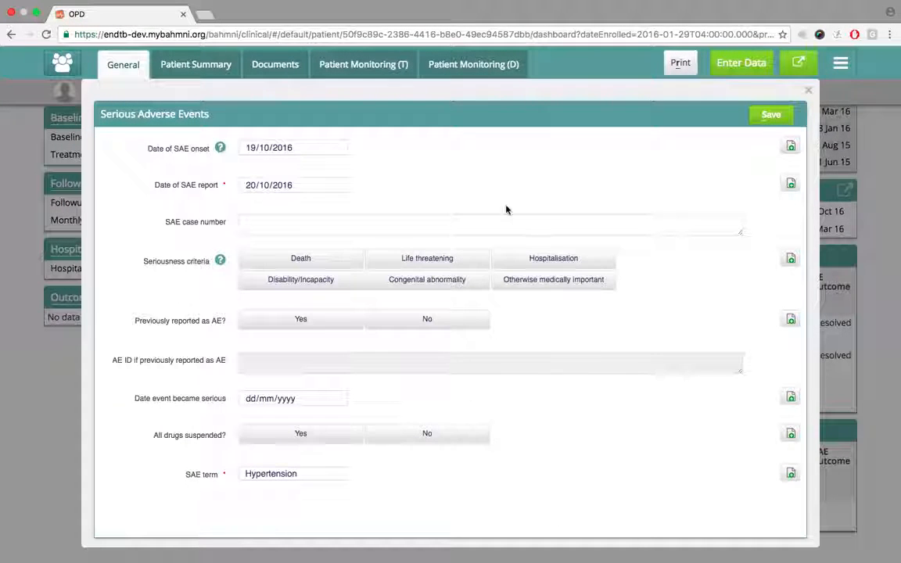
Step: Examine the onset date, report date and SAE term in the Serious Adverse Events form
scroll(135, 221, "down", 1)
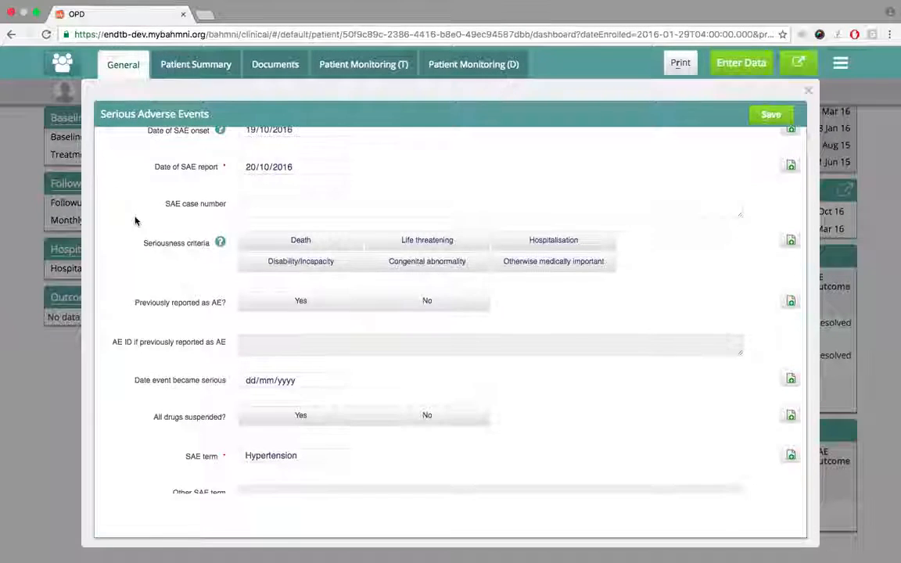
scroll(135, 221, "up", 1)
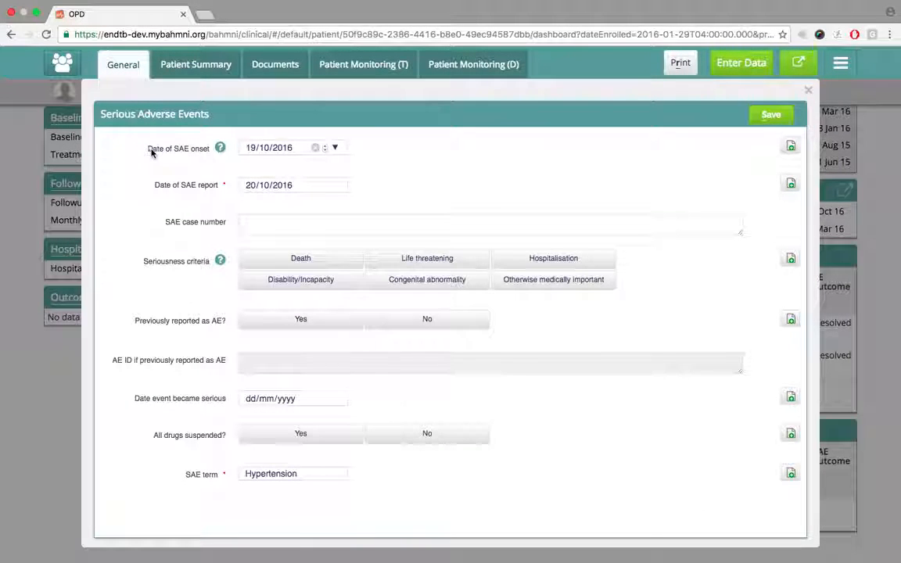
left_click_drag(150, 149, 208, 150)
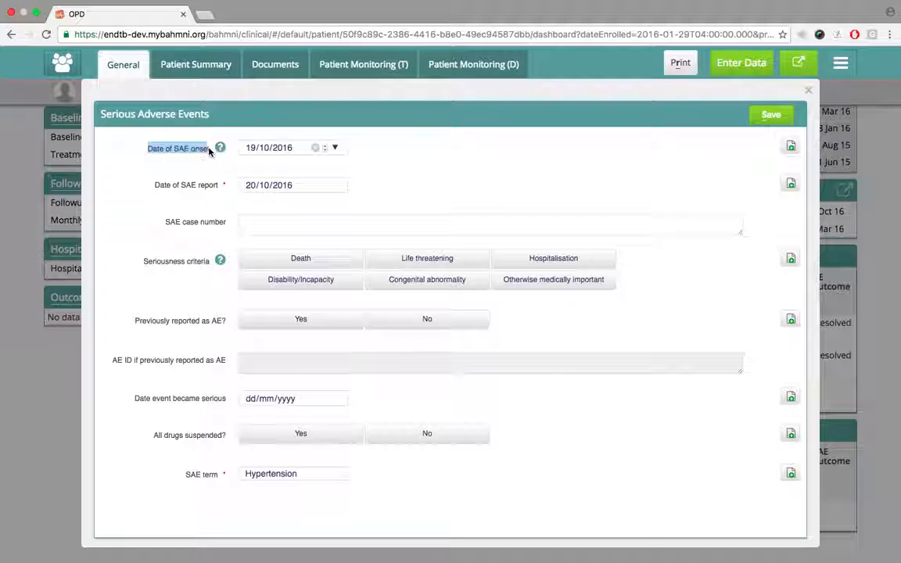
left_click_drag(153, 187, 337, 185)
left_click(194, 202)
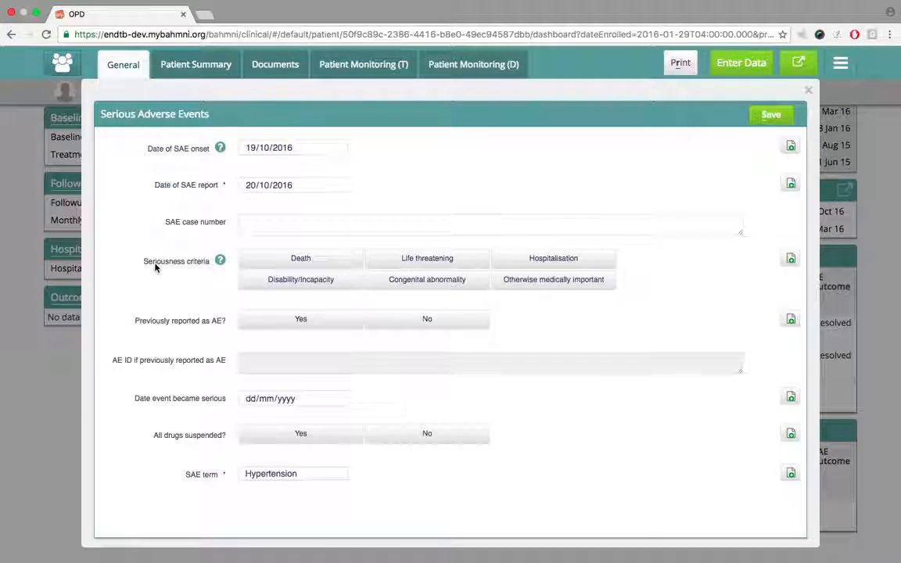
scroll(191, 264, "down", 3)
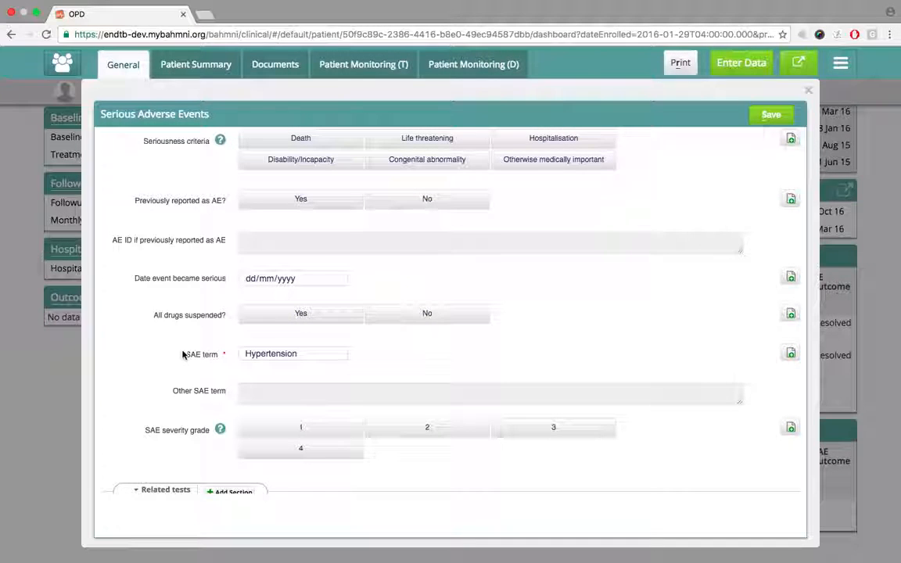
left_click_drag(184, 354, 228, 353)
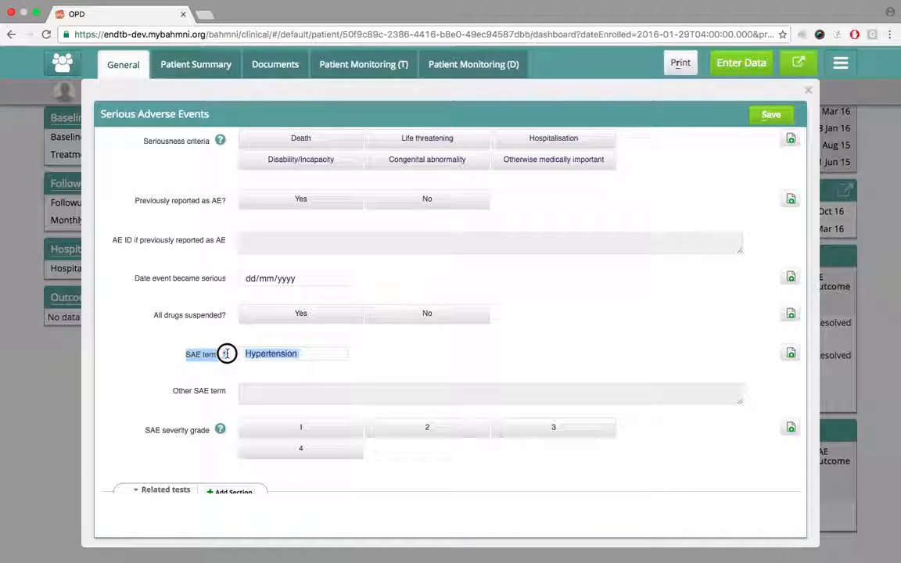
left_click(226, 354)
Step: Review the related tests, review log, outcome and other causal factors sections, and save the Serious Adverse Events form
scroll(191, 358, "down", 5)
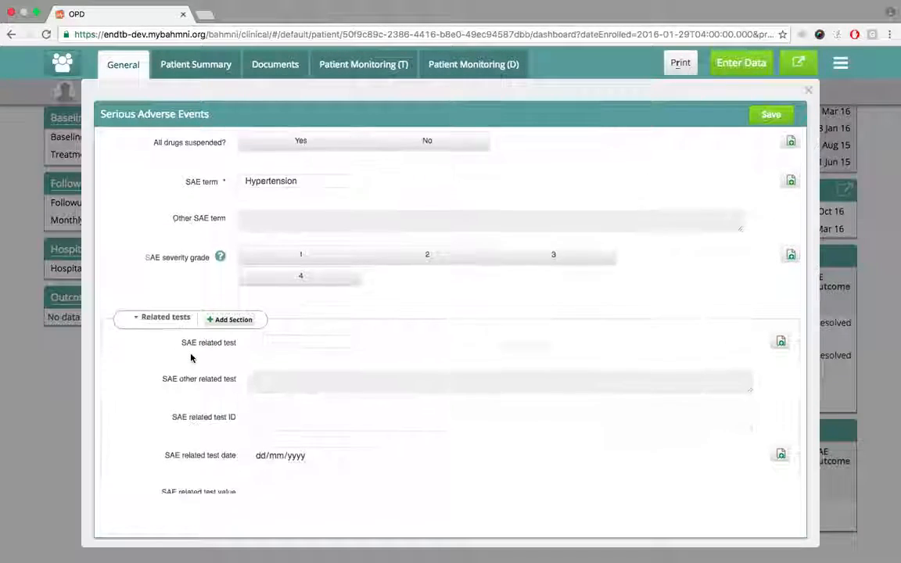
scroll(191, 358, "down", 4)
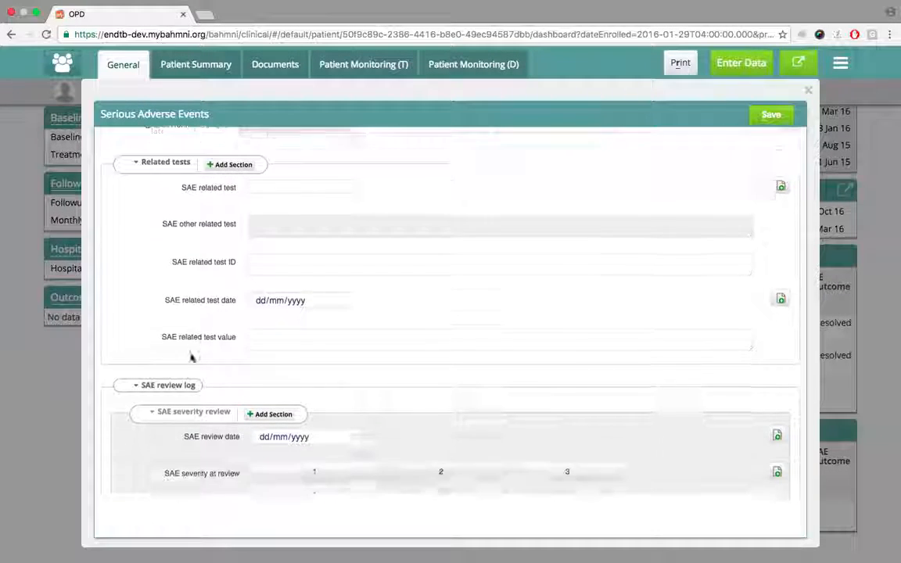
scroll(191, 358, "down", 3)
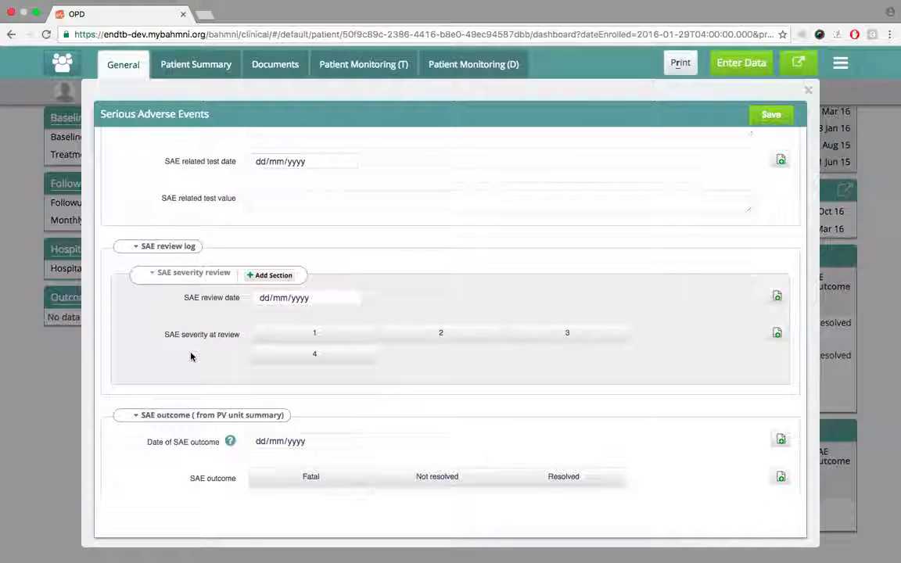
scroll(191, 358, "down", 3)
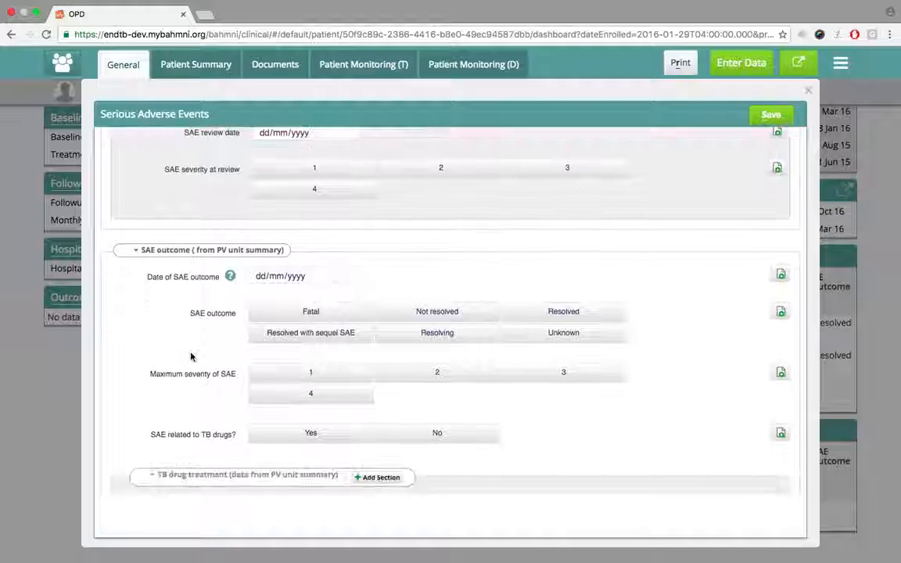
scroll(191, 358, "down", 3)
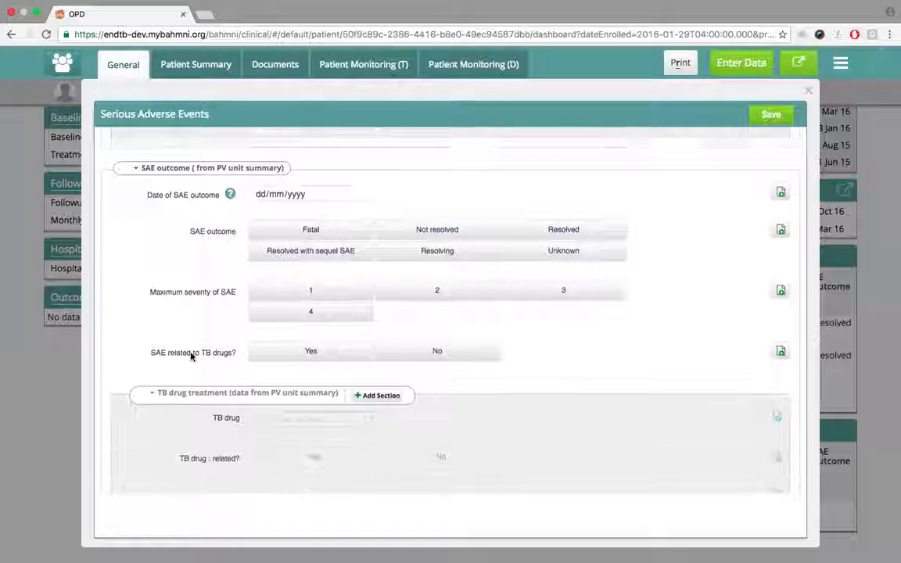
scroll(191, 357, "down", 4)
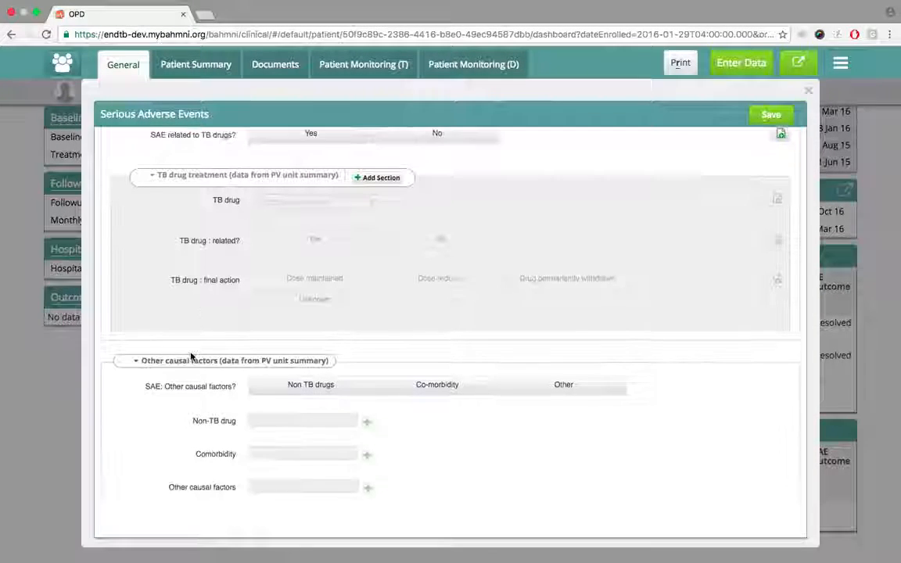
left_click(769, 115)
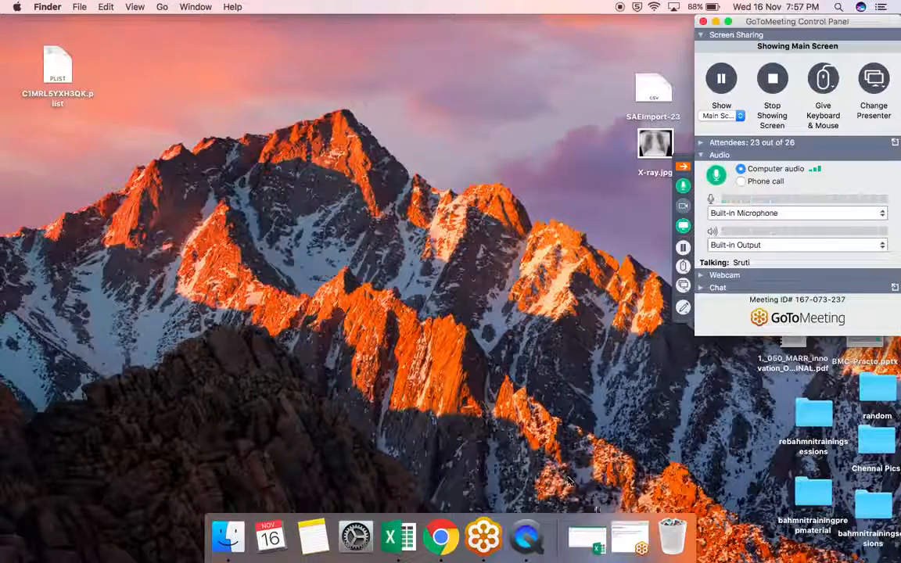
Step: Switch to the SAEImport-23 spreadsheet in Excel and examine the registration number, SAE term, maximum severity and SAE outcome in row 2
left_click(589, 545)
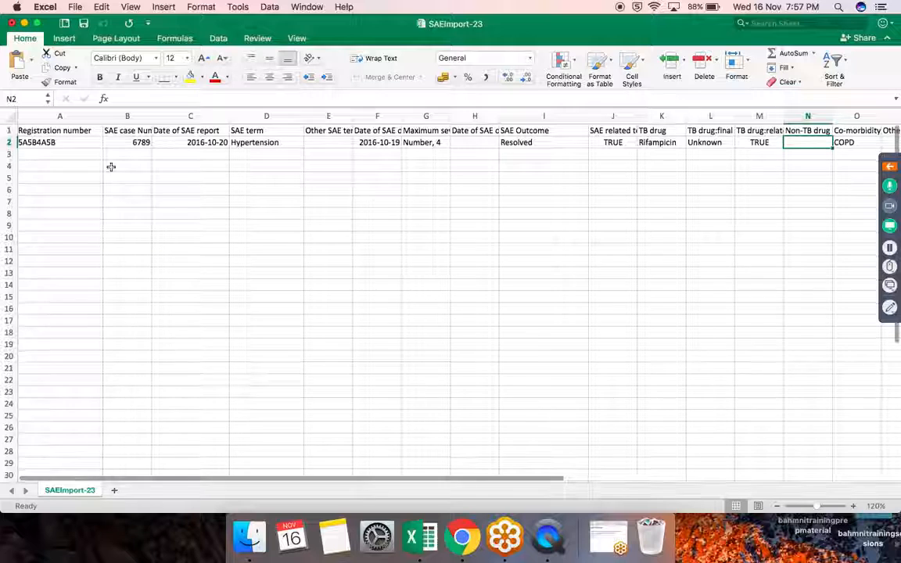
left_click(52, 148)
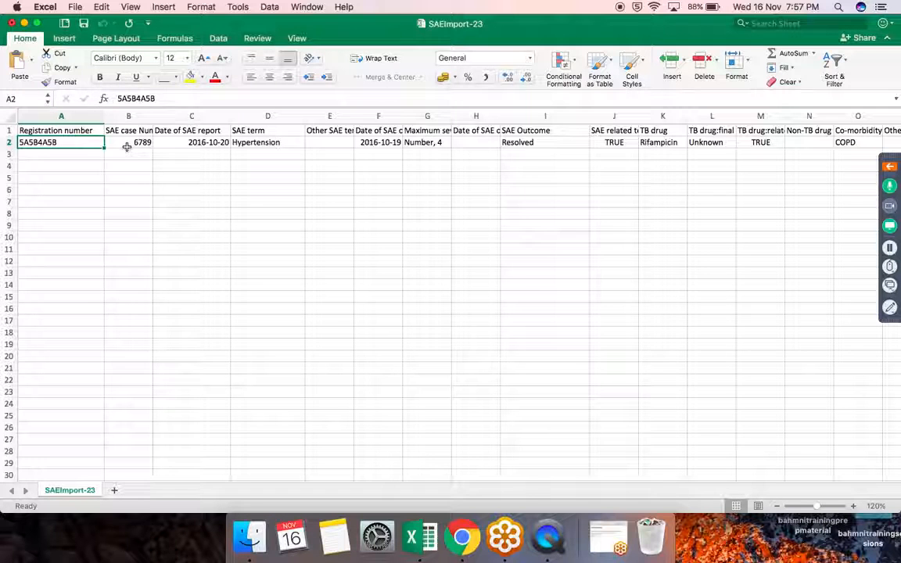
left_click(247, 143)
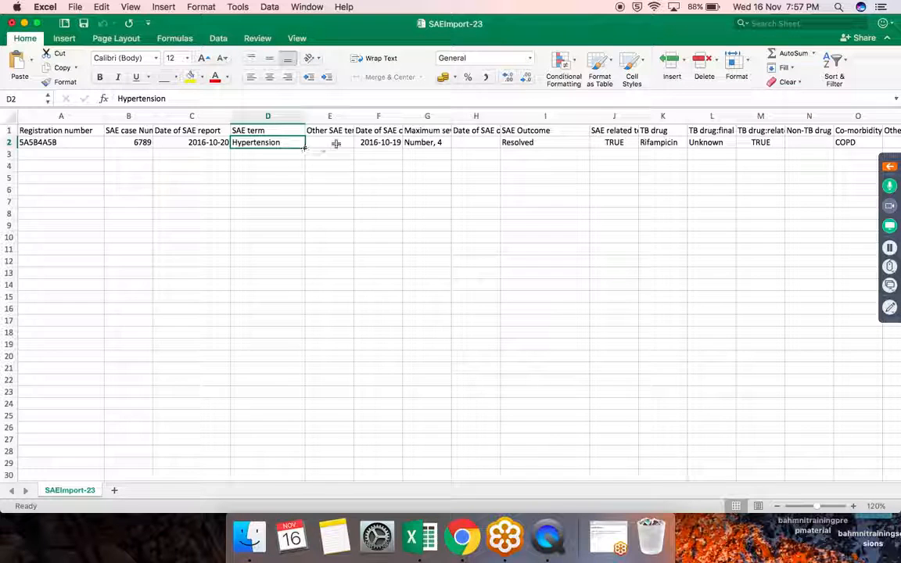
left_click(435, 143)
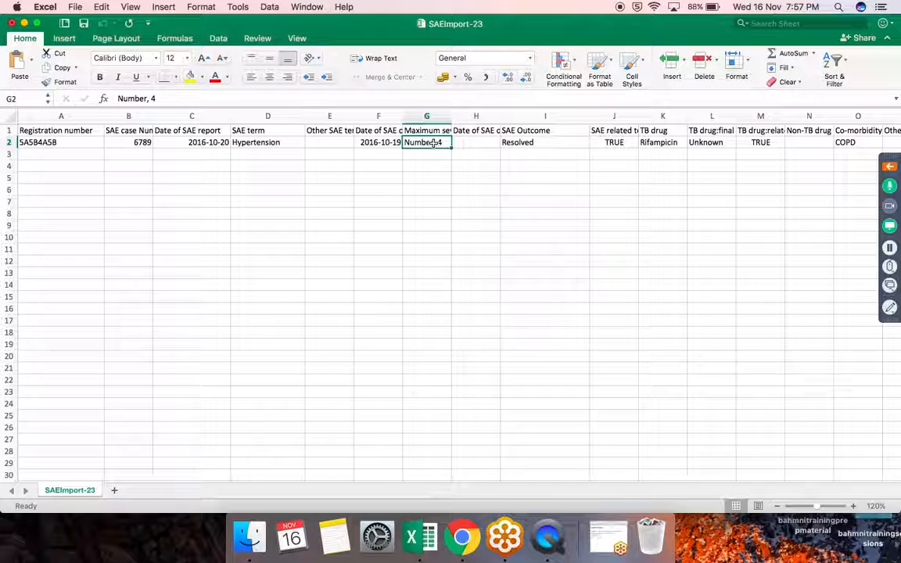
left_click_drag(450, 116, 452, 116)
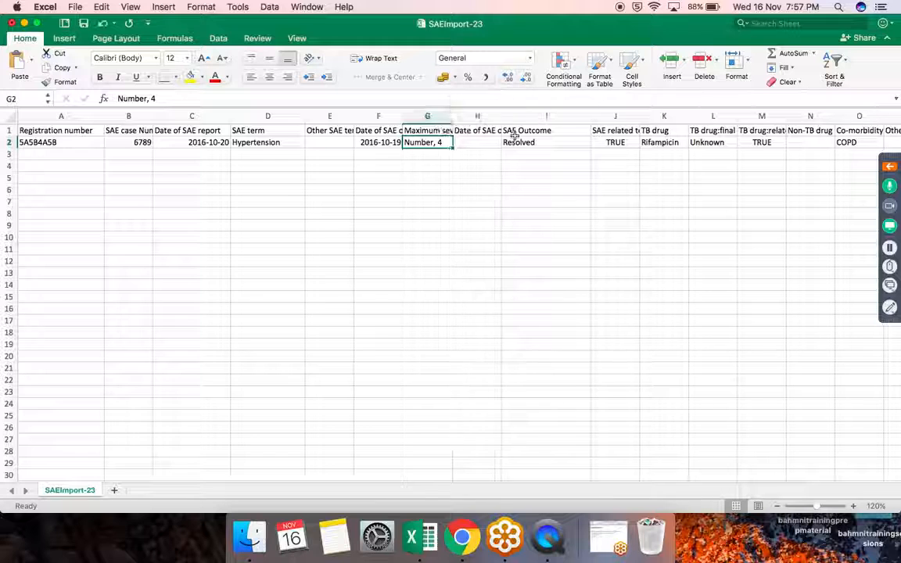
left_click(523, 141)
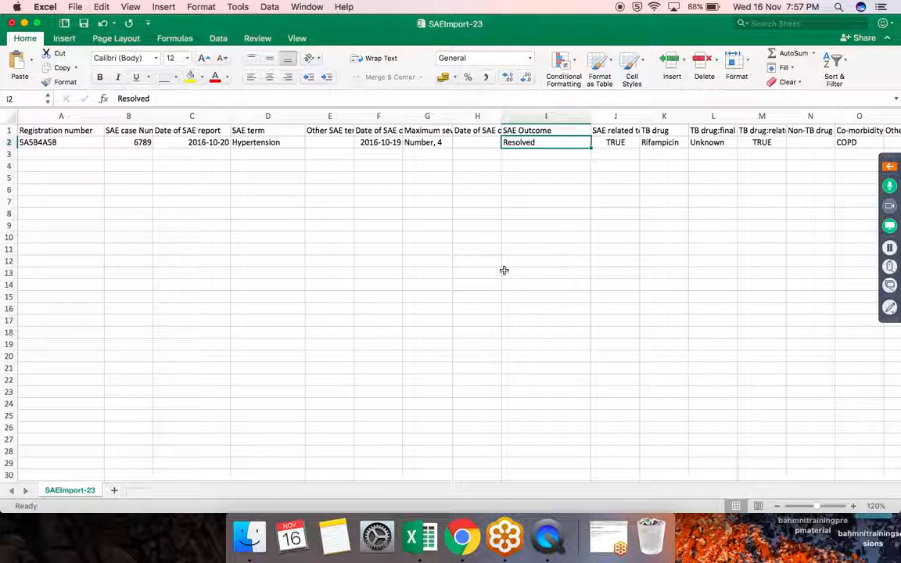
Step: Switch back to Bahmni in the browser, leave the patient dashboard and open CSV Upload in the Admin module
key("ctrl+Right")
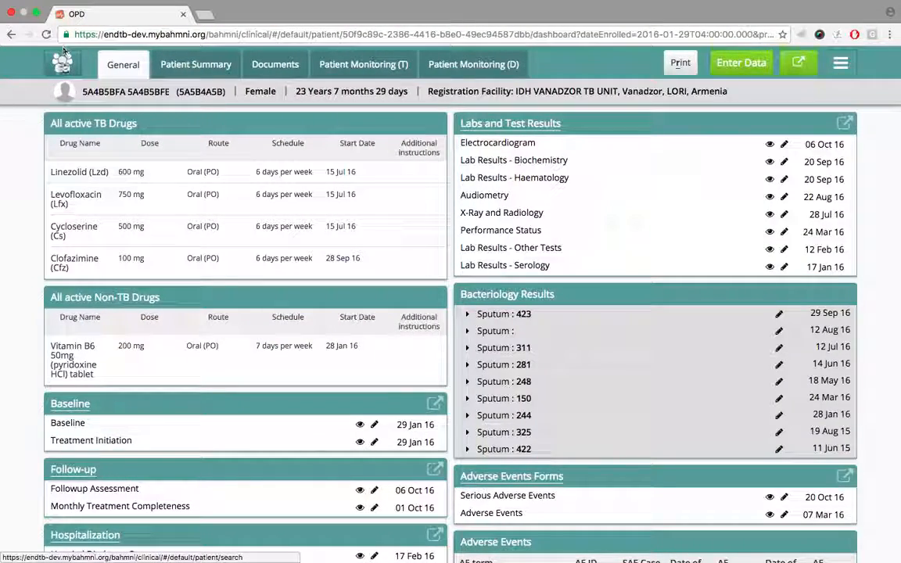
left_click(63, 52)
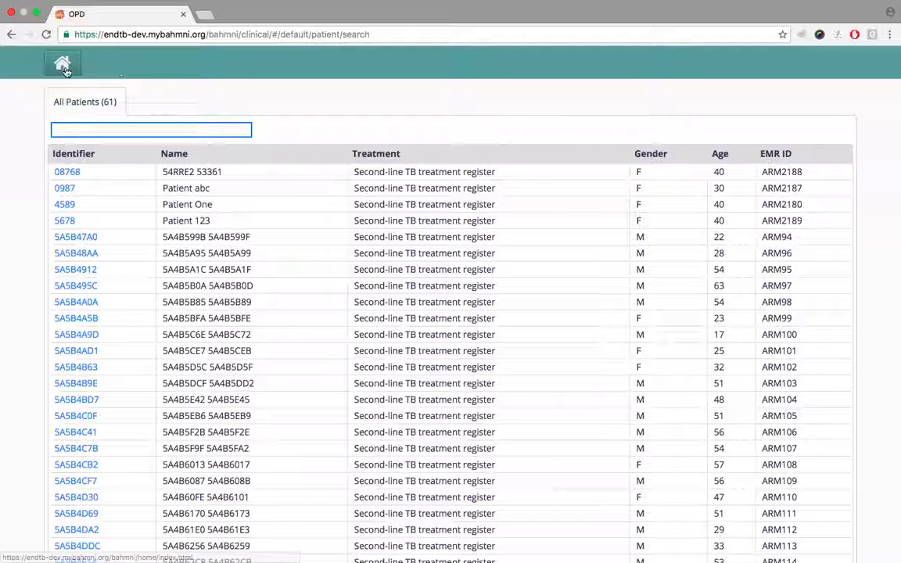
left_click(67, 67)
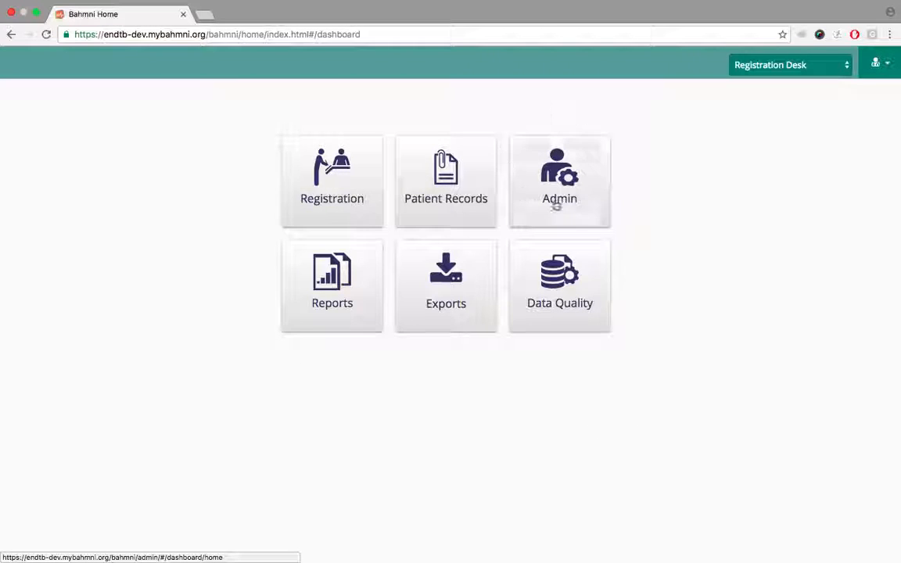
left_click(555, 187)
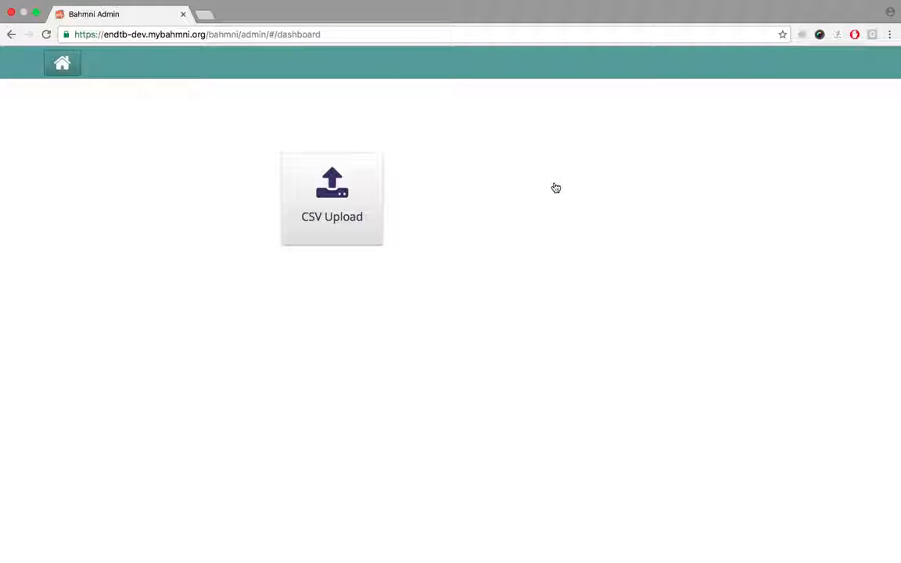
left_click(345, 234)
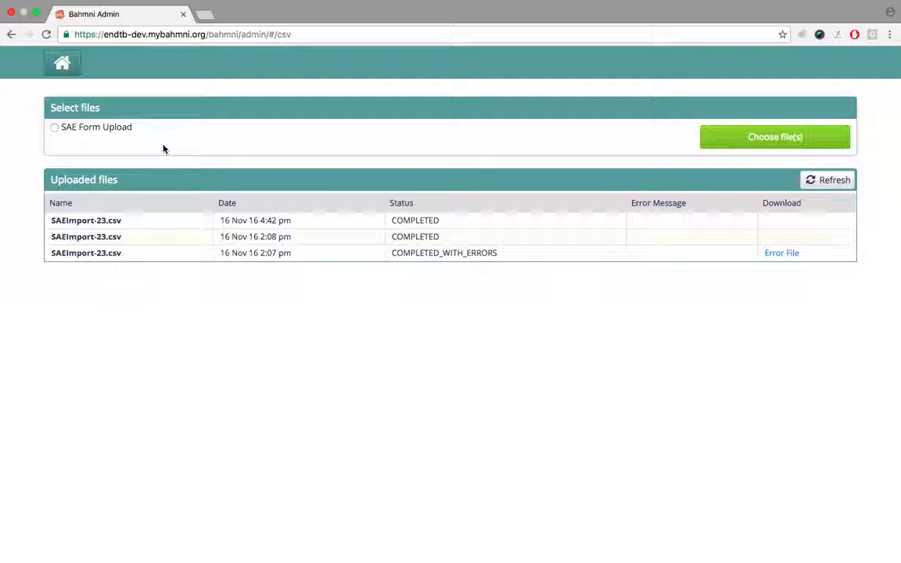
Step: Upload the SAEImport-23 file from the Desktop as an SAE Form Upload
left_click(54, 127)
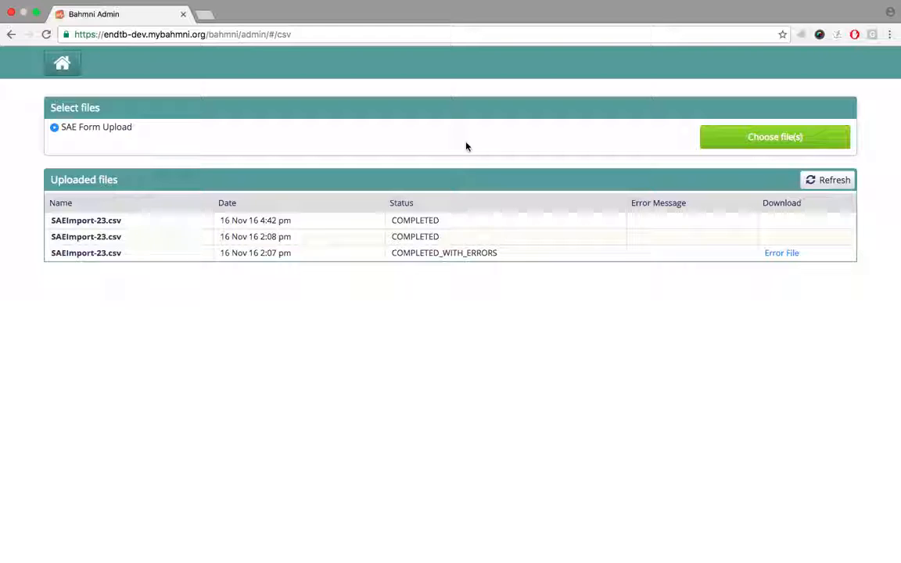
left_click(730, 141)
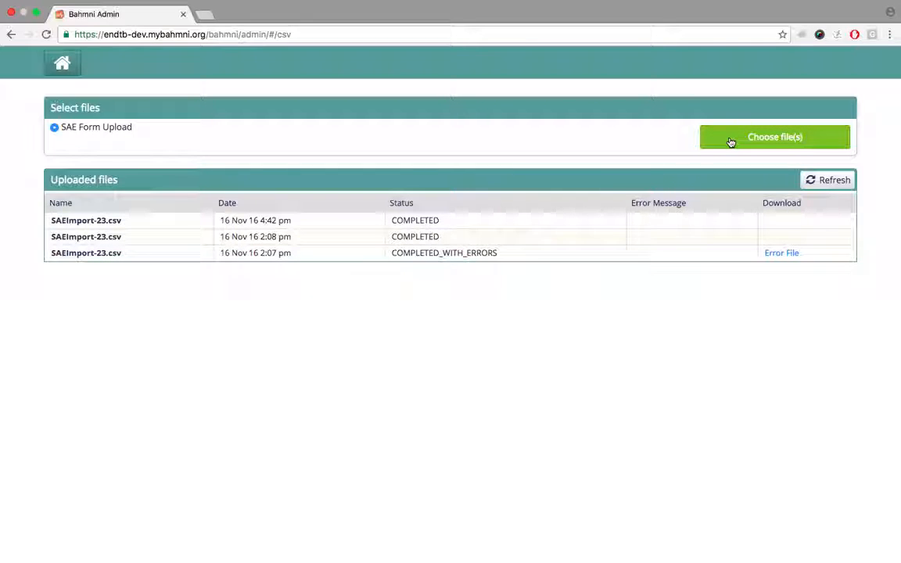
scroll(364, 113, "down", 5)
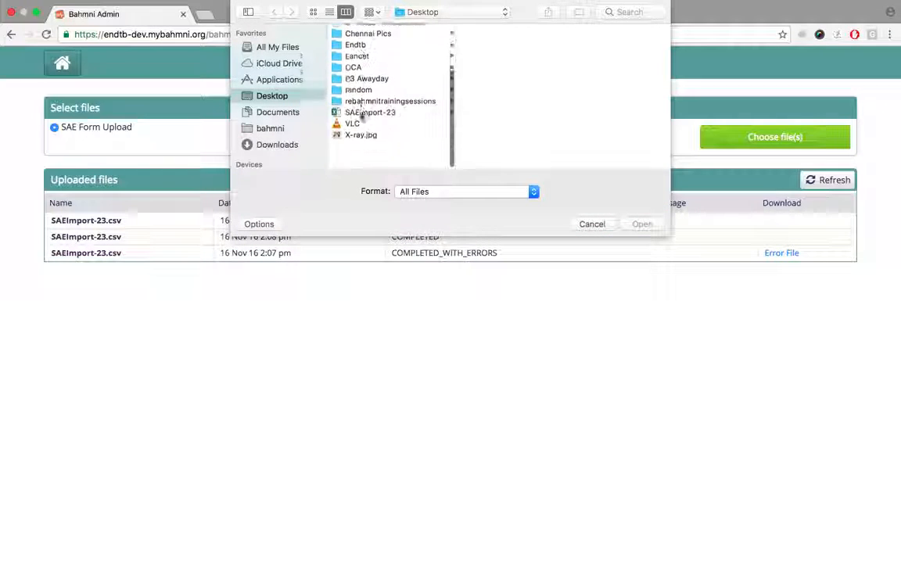
left_click(370, 141)
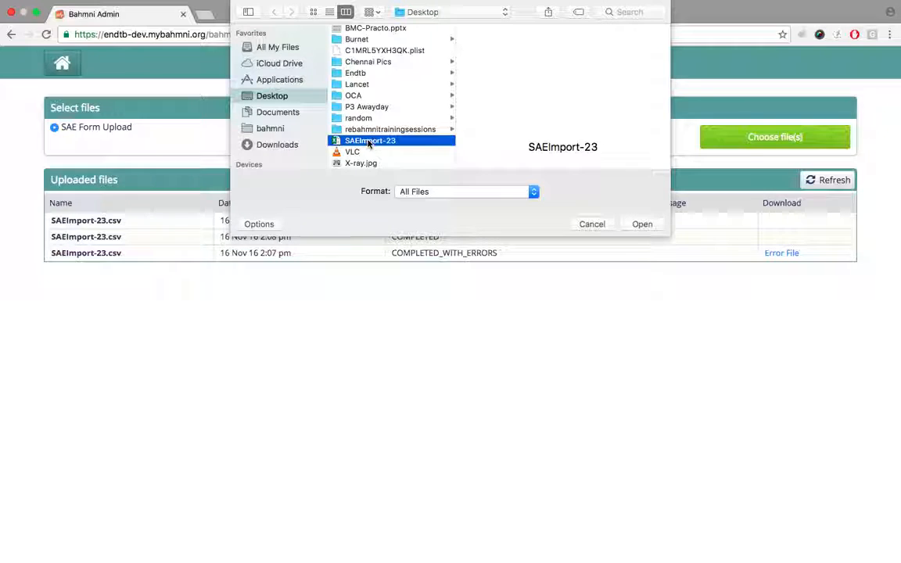
left_click(643, 224)
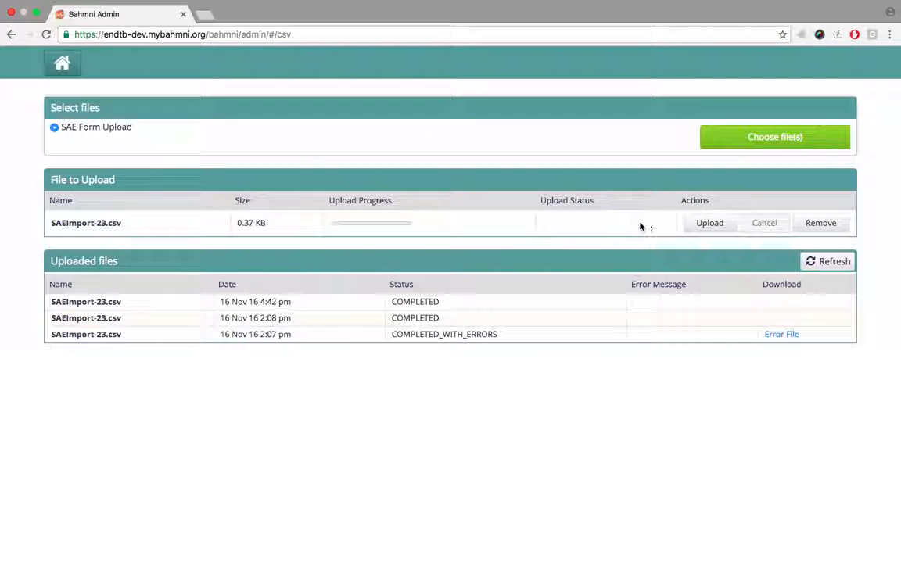
left_click(701, 225)
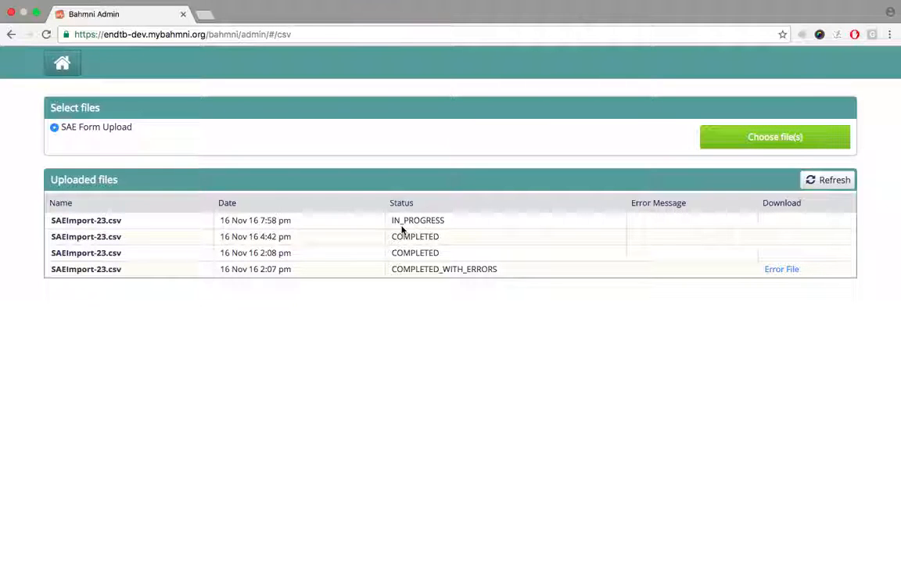
Step: Refresh the uploaded files list, check the status of the newest SAEImport-23.csv upload and return to the Admin dashboard
left_click_drag(50, 221, 301, 222)
left_click(301, 222)
left_click_drag(391, 224, 454, 222)
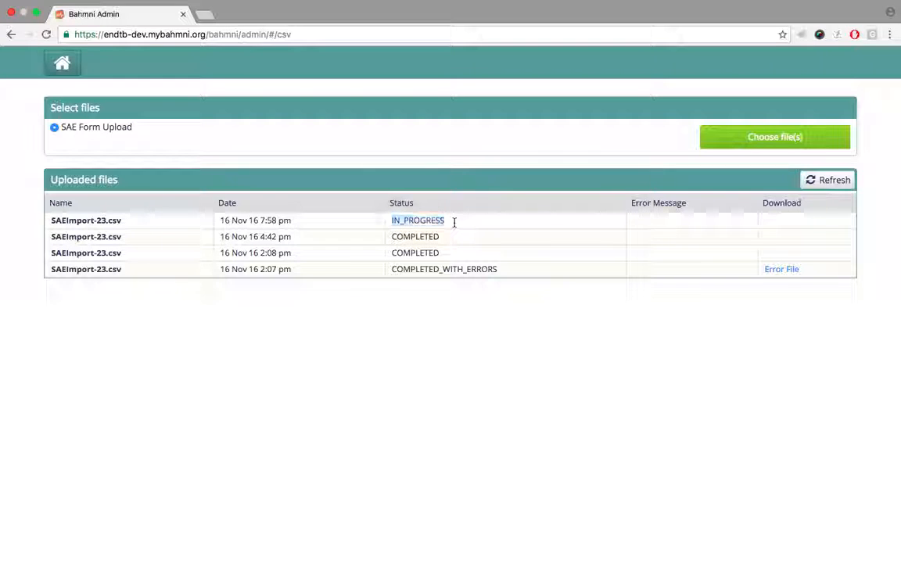
left_click(819, 181)
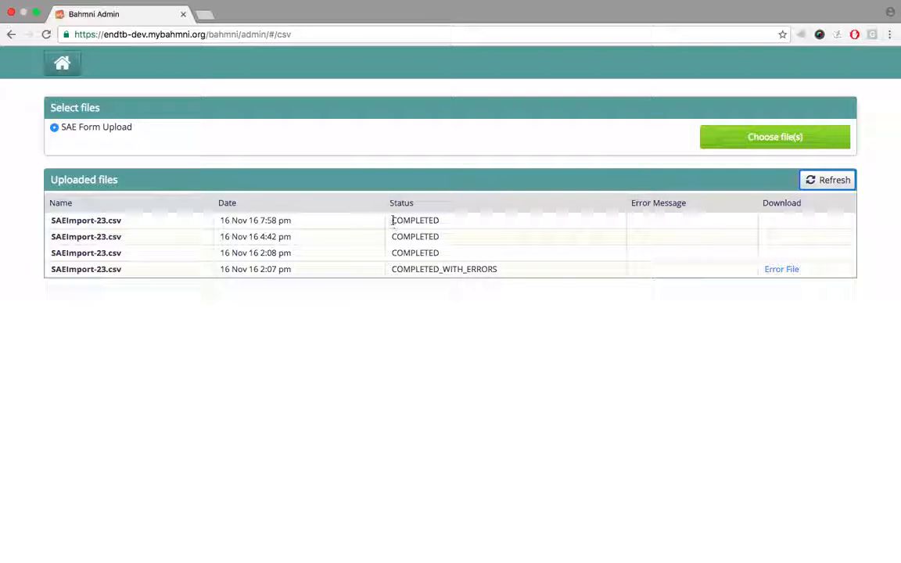
left_click_drag(392, 220, 450, 221)
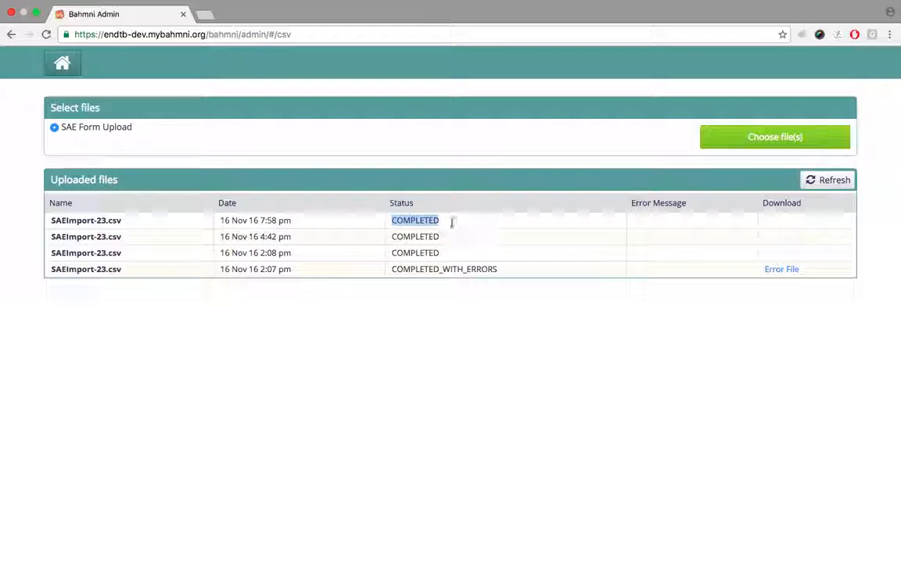
left_click(452, 222)
scroll(452, 155, "up", 1)
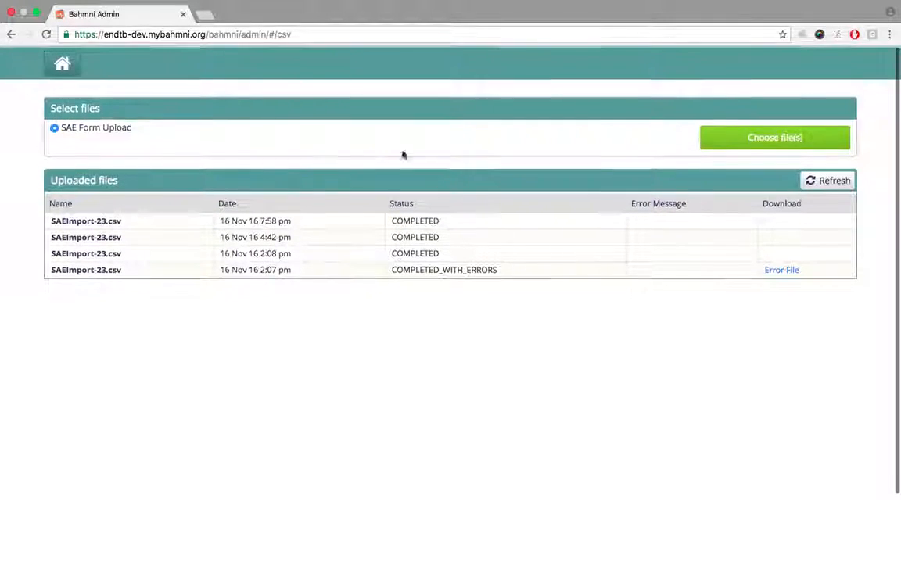
left_click(62, 65)
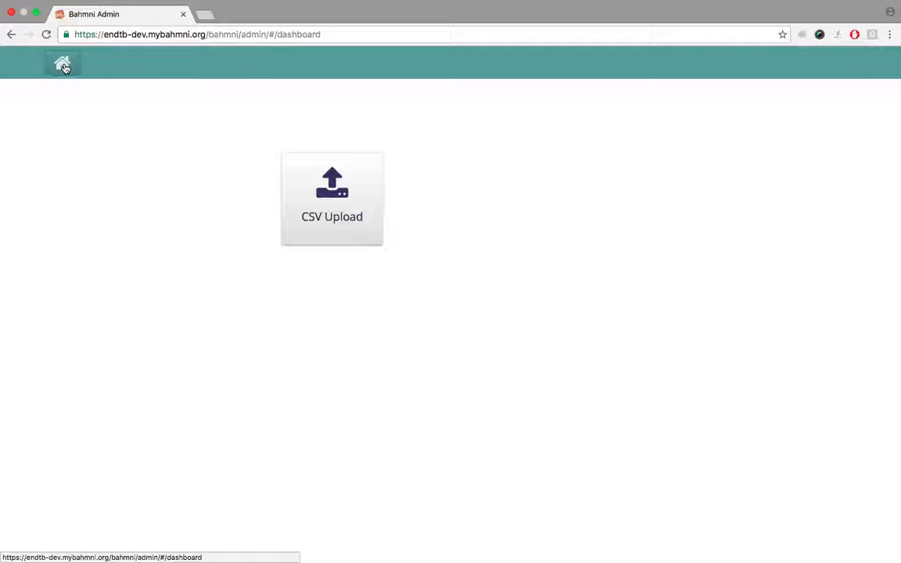
Step: Return to the Bahmni home page, find the imported event's patient by registration number in Patient Records and open their Second-line TB treatment register dashboard
left_click(64, 66)
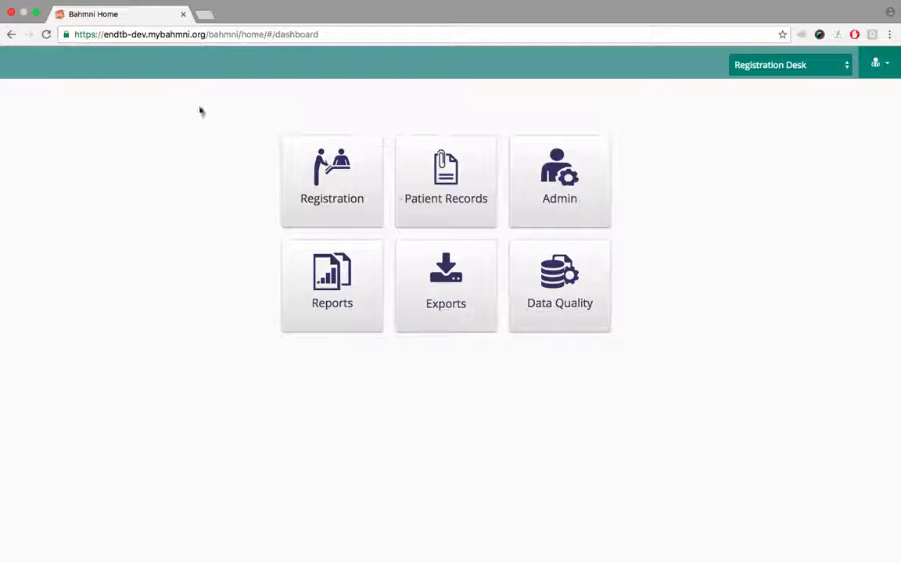
left_click(450, 201)
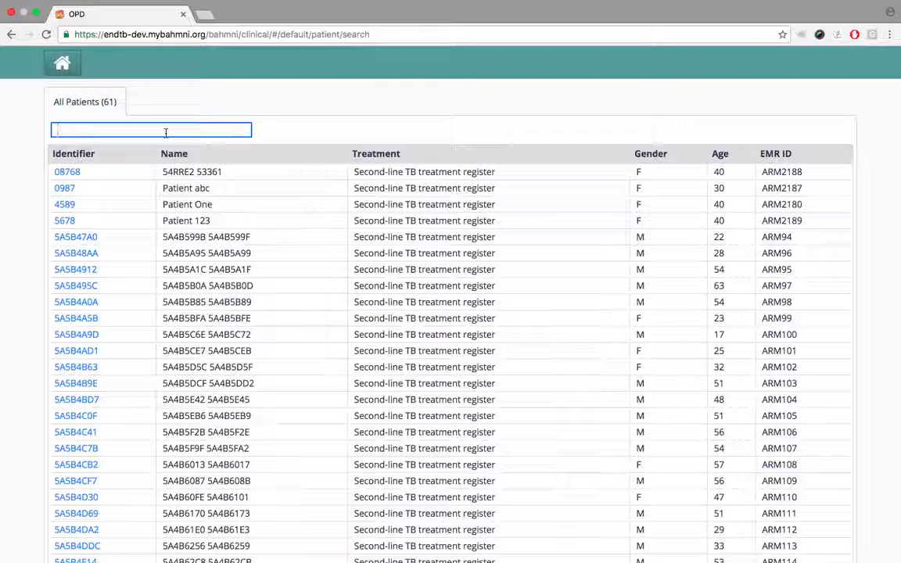
type("4a5b")
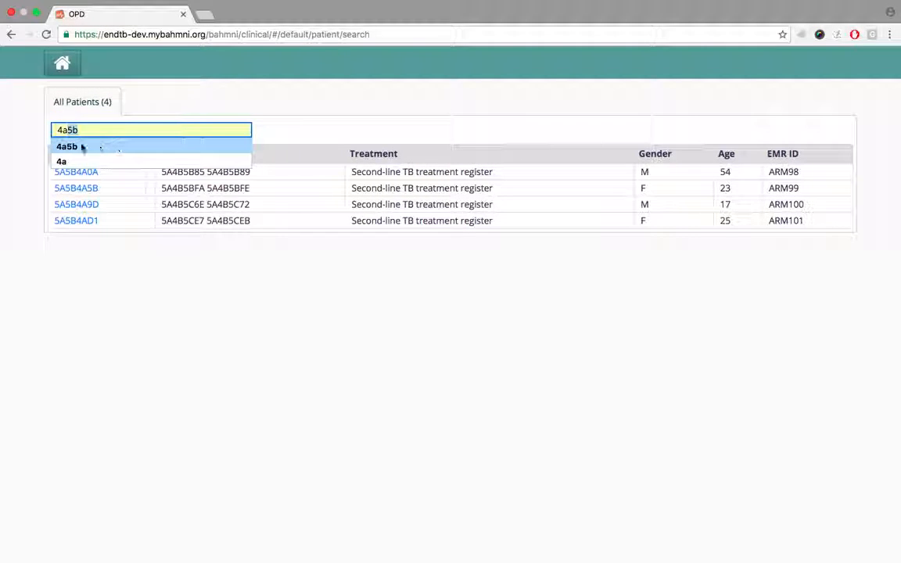
left_click(74, 147)
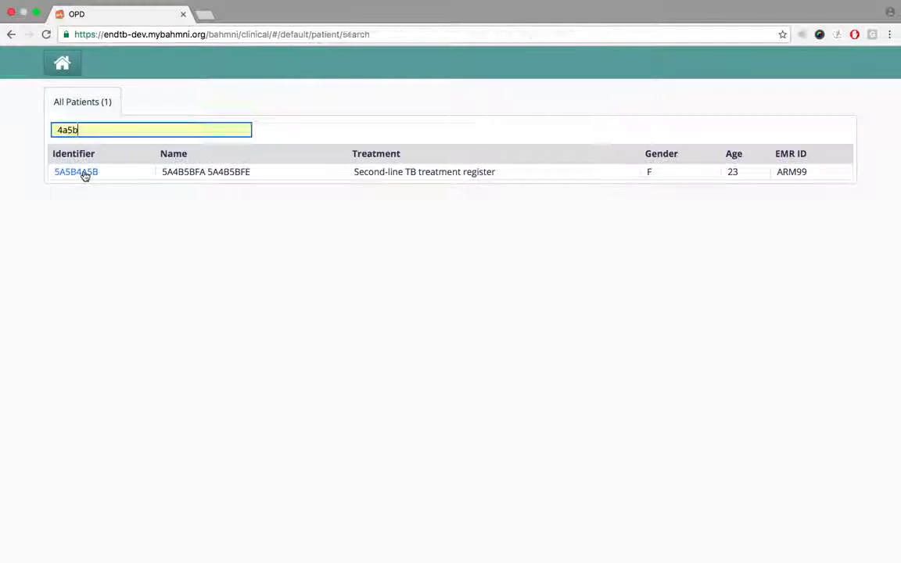
left_click(85, 173)
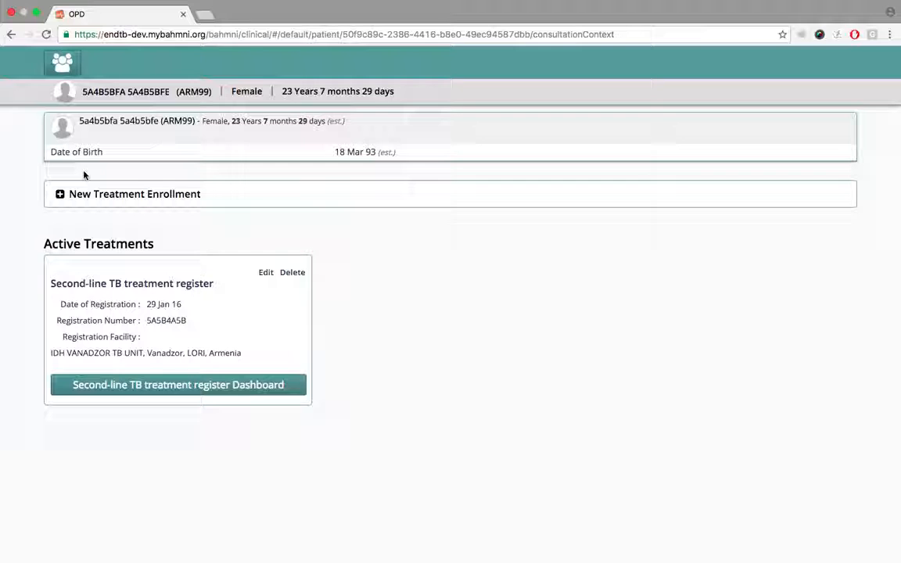
left_click(218, 383)
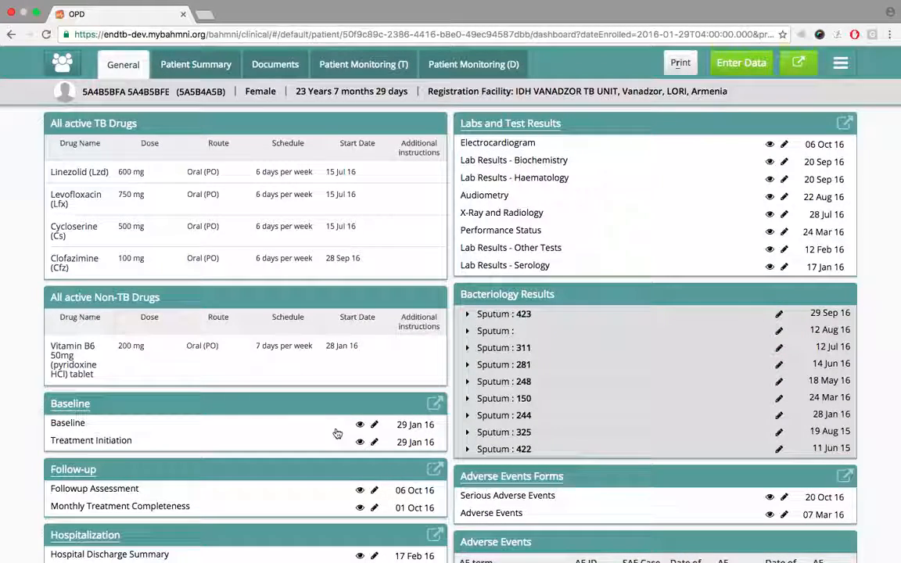
Step: Open the Hypertension entry under Serious Adverse Events for editing and check its SAE case number
scroll(336, 432, "down", 5)
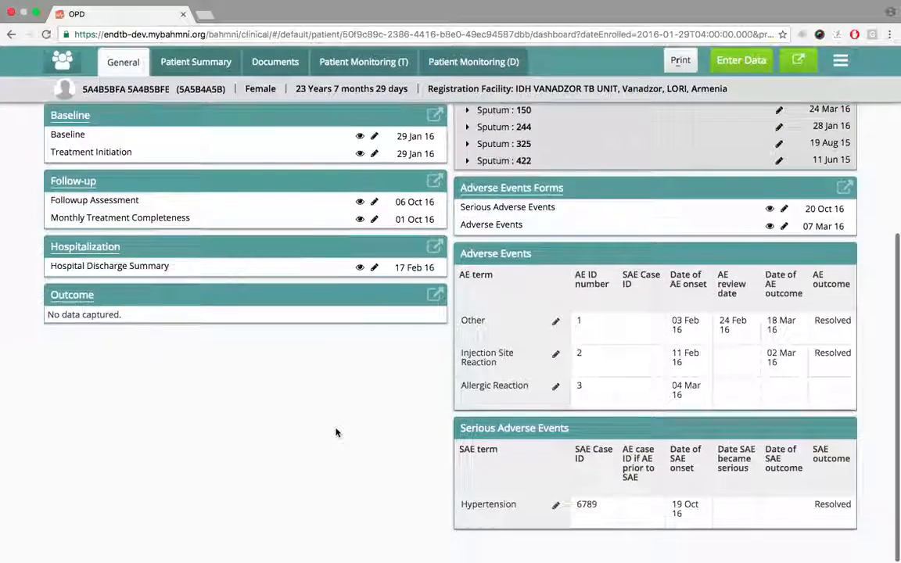
left_click(556, 509)
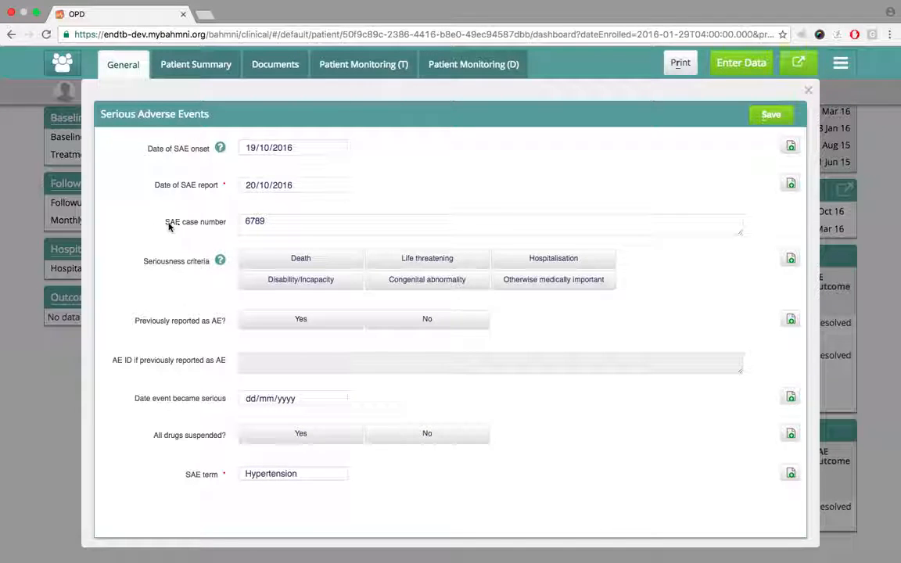
left_click(168, 224)
left_click_drag(167, 224, 228, 223)
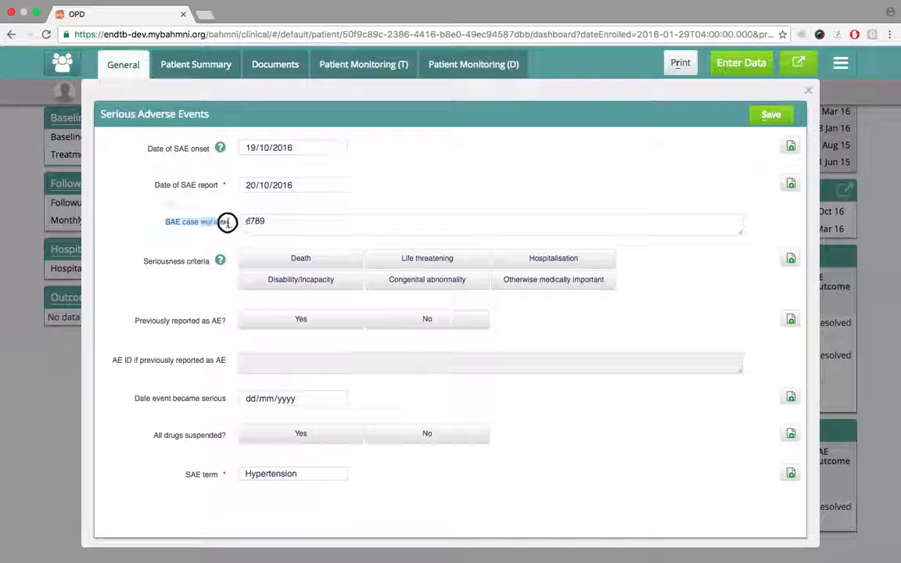
left_click(255, 223)
Step: Review the form's SAE outcome, maximum severity, TB drug treatment and other causal factors, and save the Serious Adverse Events form
scroll(187, 251, "down", 3)
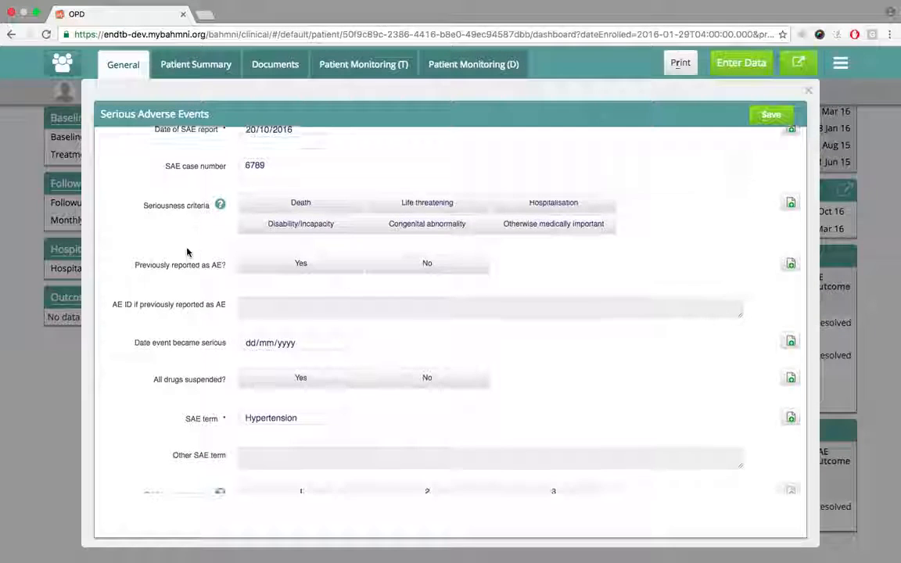
scroll(188, 251, "down", 6)
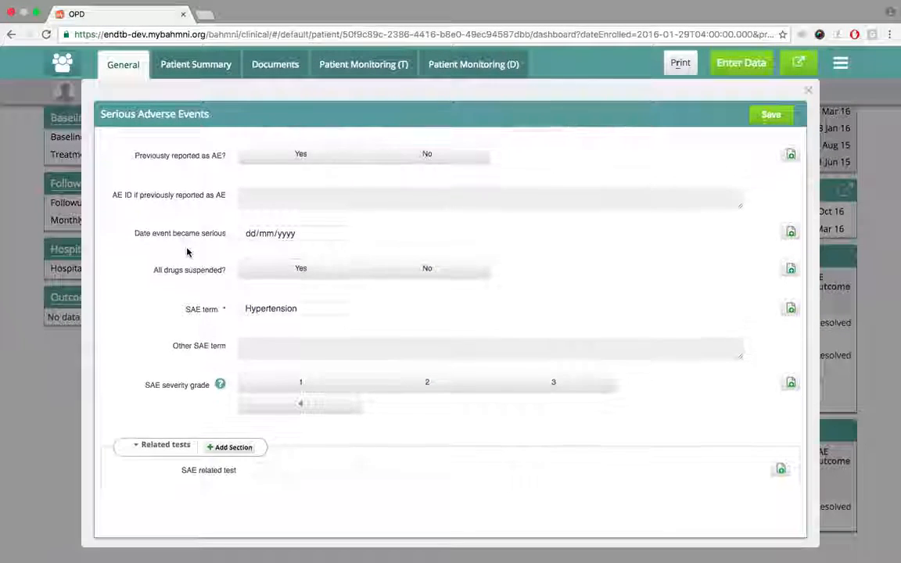
scroll(188, 252, "down", 10)
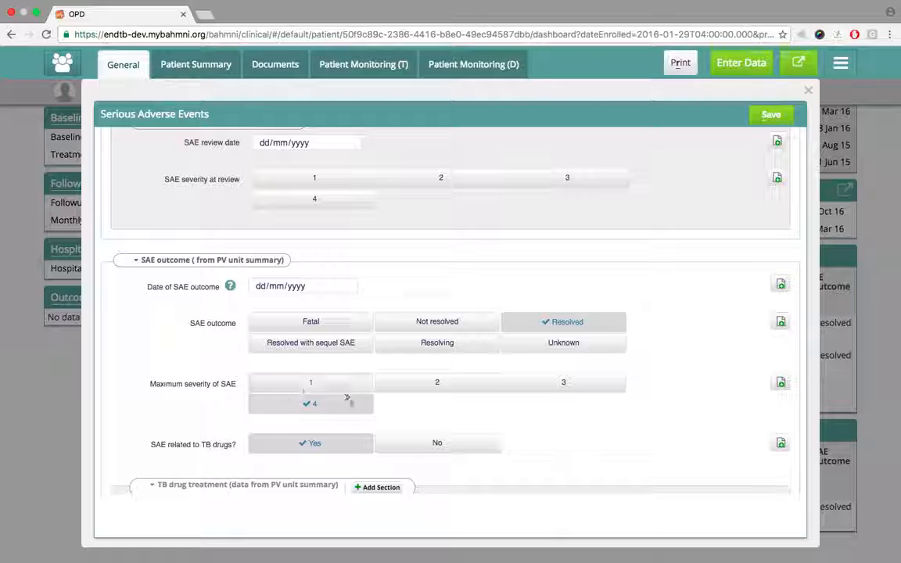
scroll(183, 431, "down", 5)
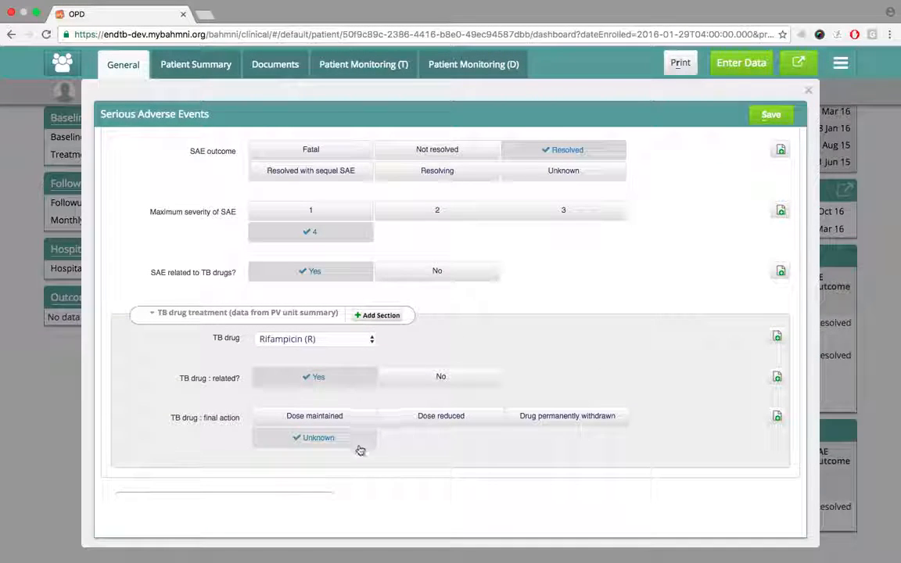
scroll(178, 376, "down", 1)
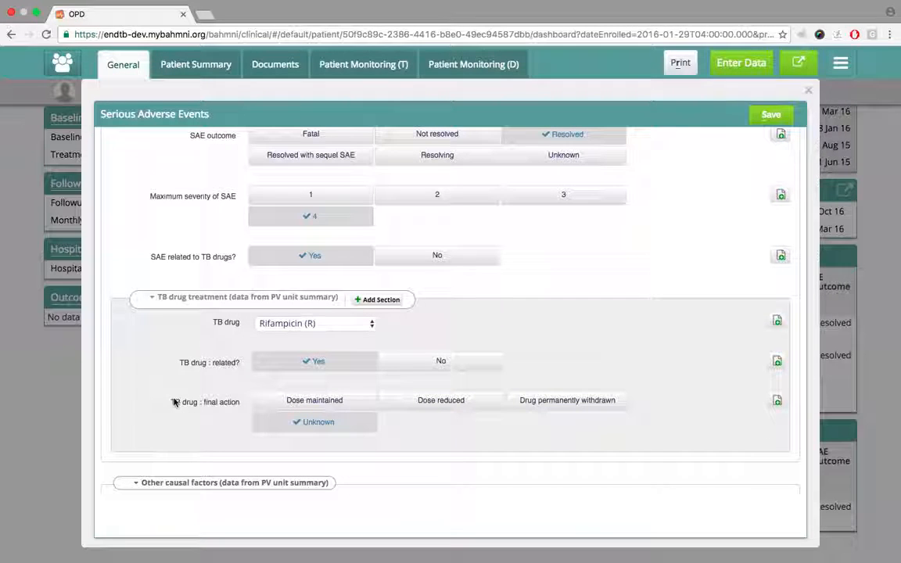
scroll(125, 424, "down", 4)
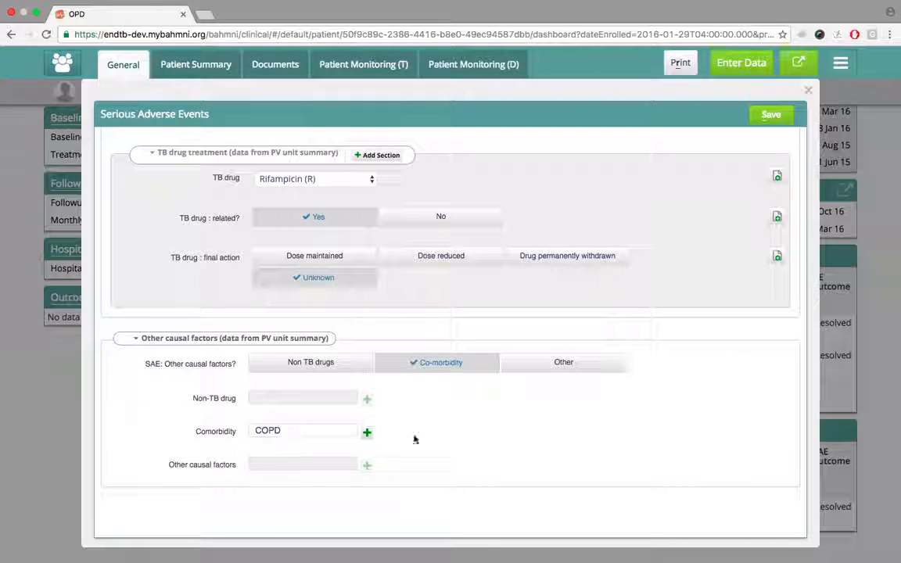
scroll(489, 429, "up", 10)
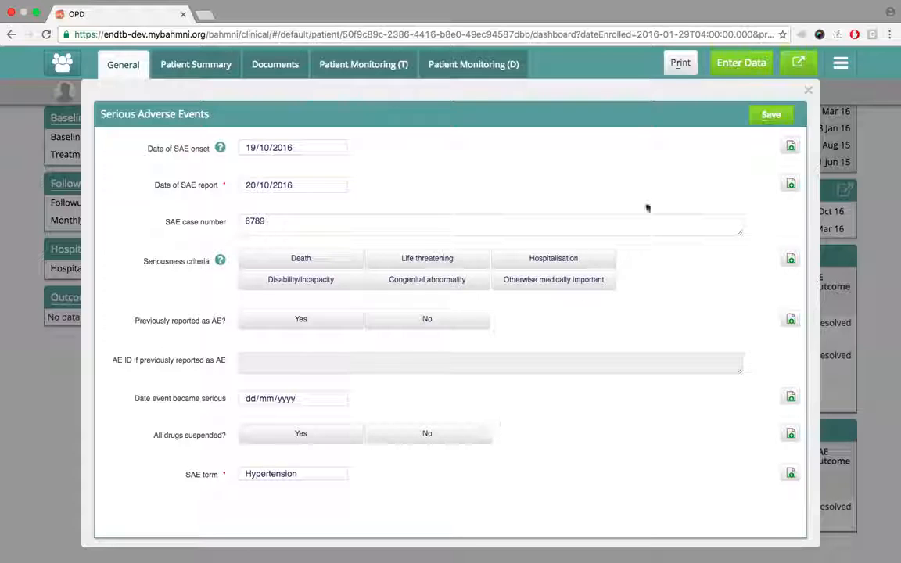
left_click(770, 116)
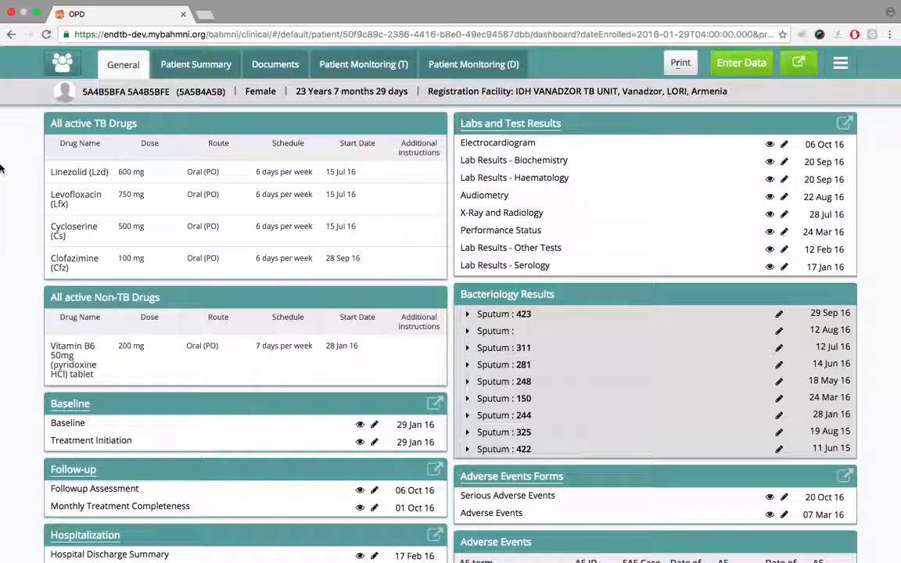
Step: Leave the patient dashboard and open the Data Quality report from the home page
left_click(60, 65)
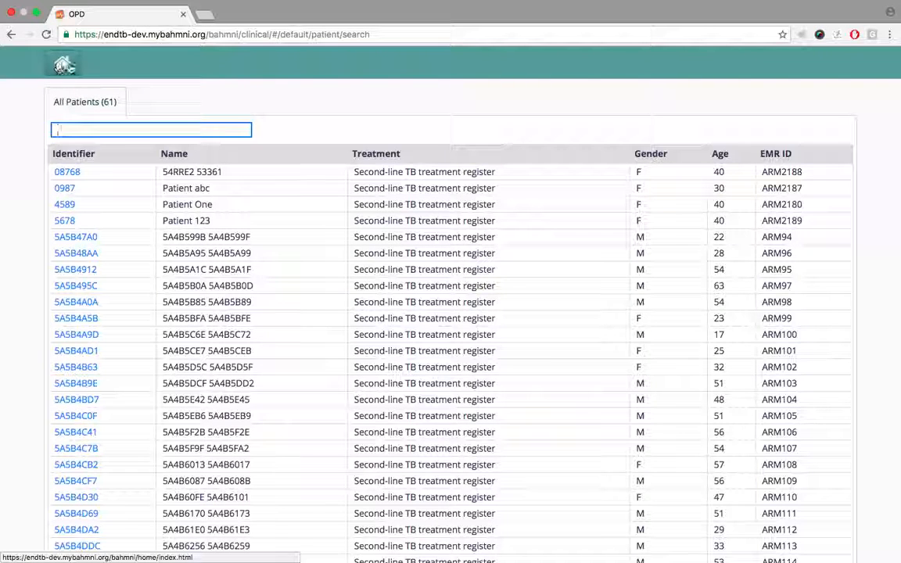
left_click(69, 66)
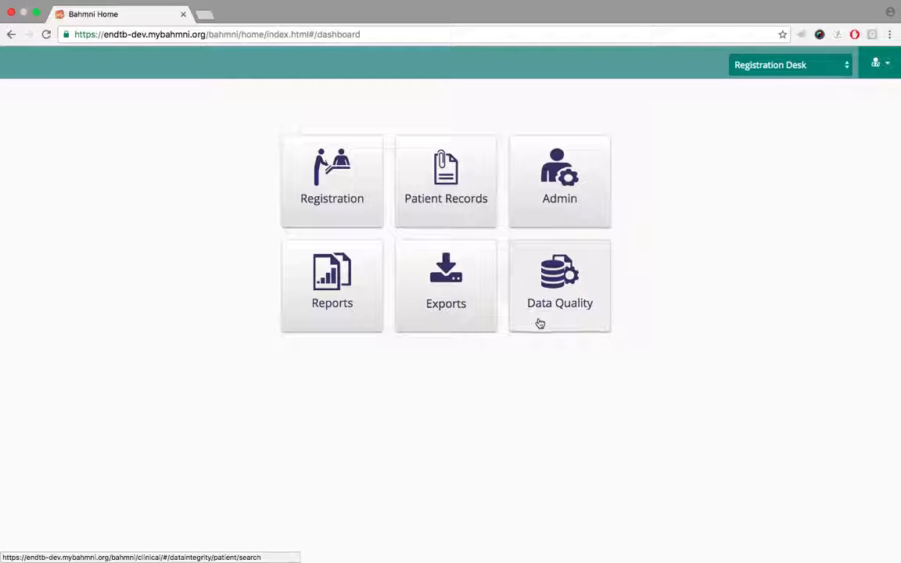
left_click(579, 319)
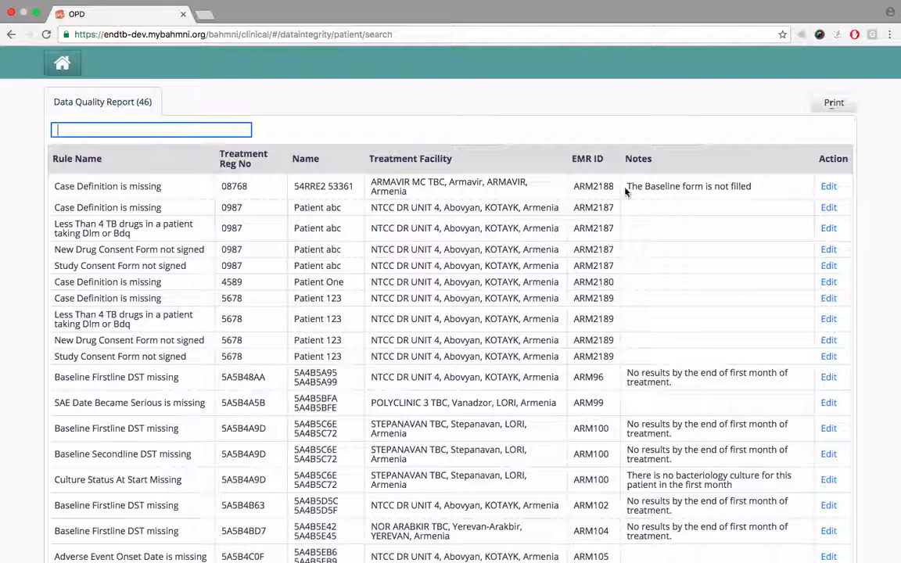
Step: Examine the first entry's note and the Case Definition entry for Patient One in the Data Quality report
left_click_drag(628, 188, 758, 191)
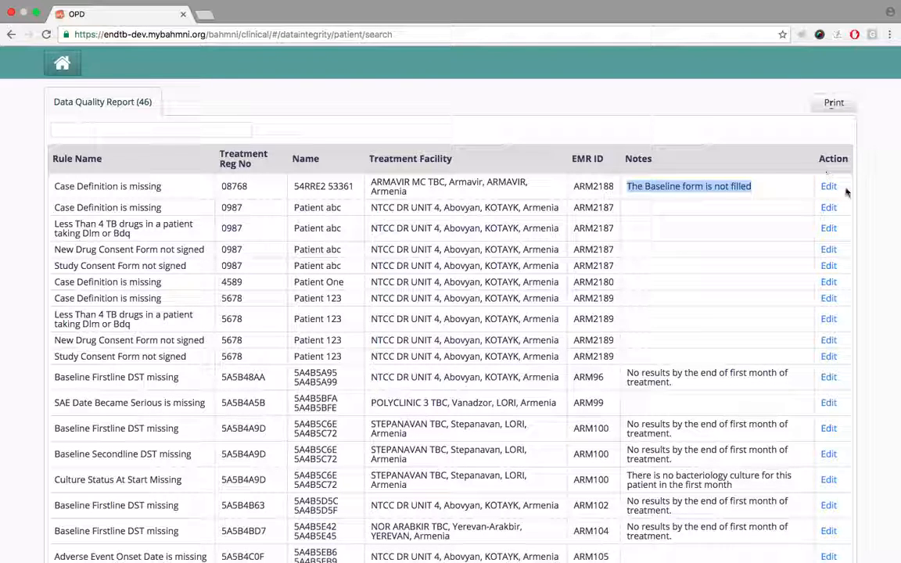
left_click(797, 186)
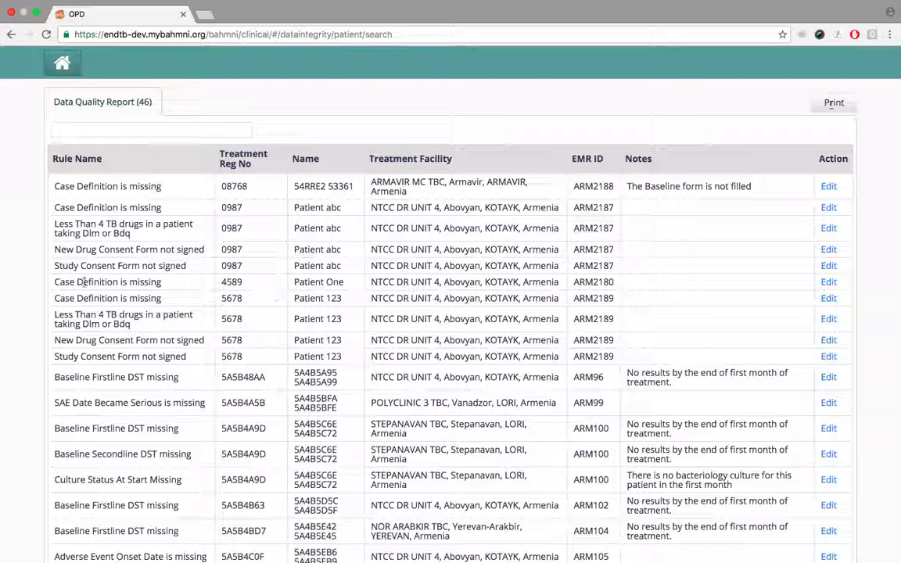
triple_click(308, 283)
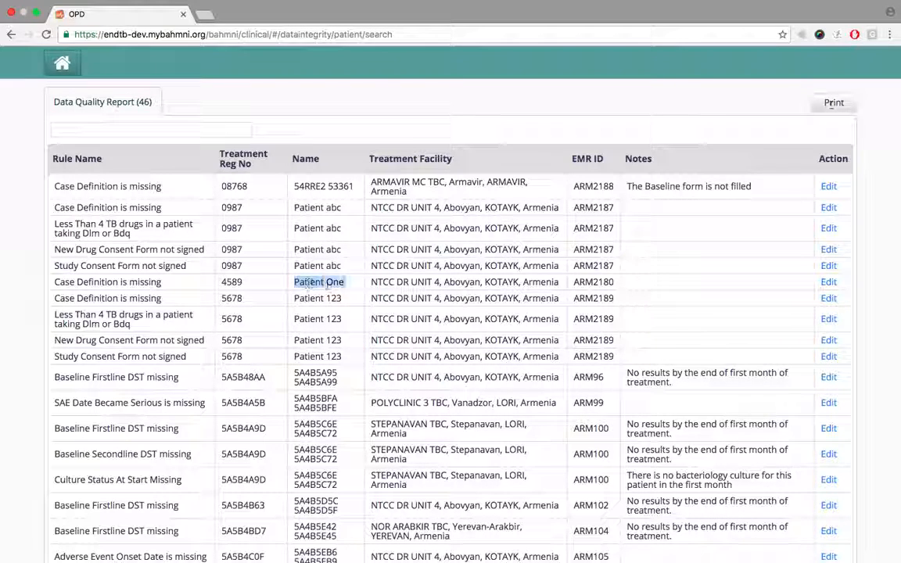
left_click(352, 285)
Step: Filter the Data Quality report for "patient one" and examine the rule name of the matching entry
left_click(173, 129)
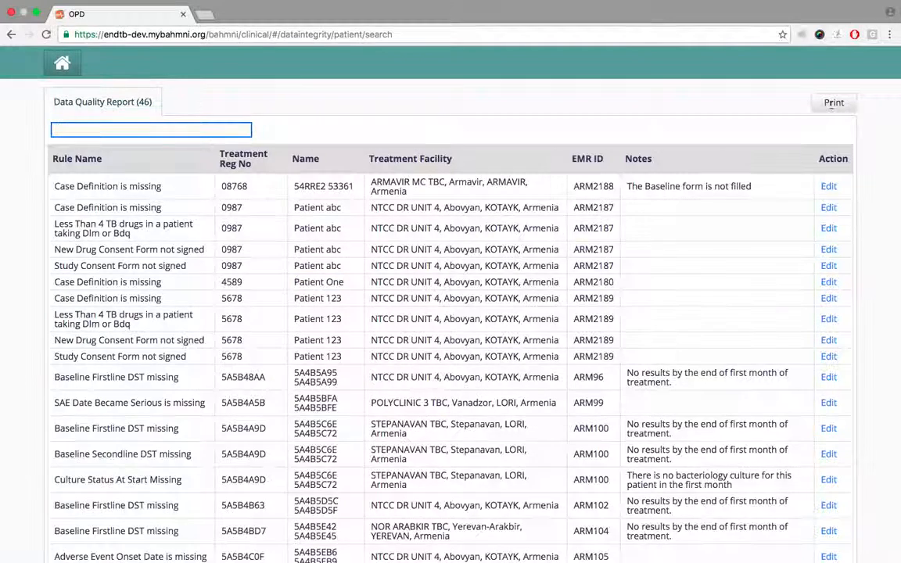
type("patient")
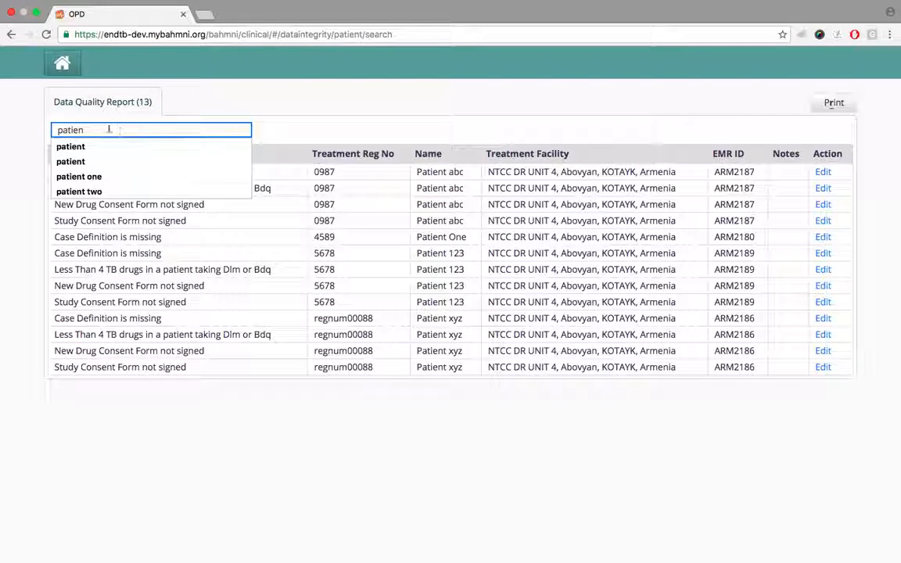
left_click(70, 176)
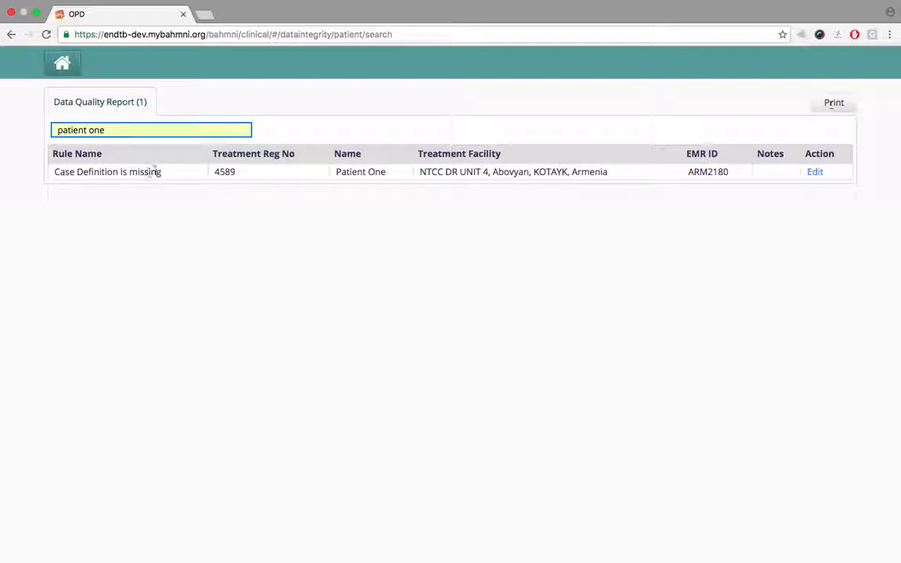
left_click_drag(161, 172, 32, 174)
left_click(32, 174)
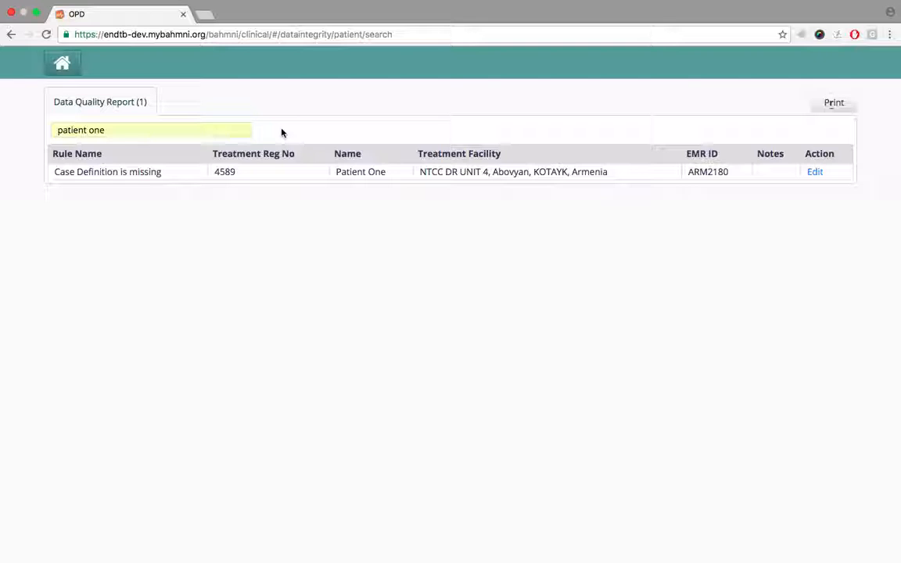
Step: Clear the search text to list the full Data Quality report again
double_click(155, 131)
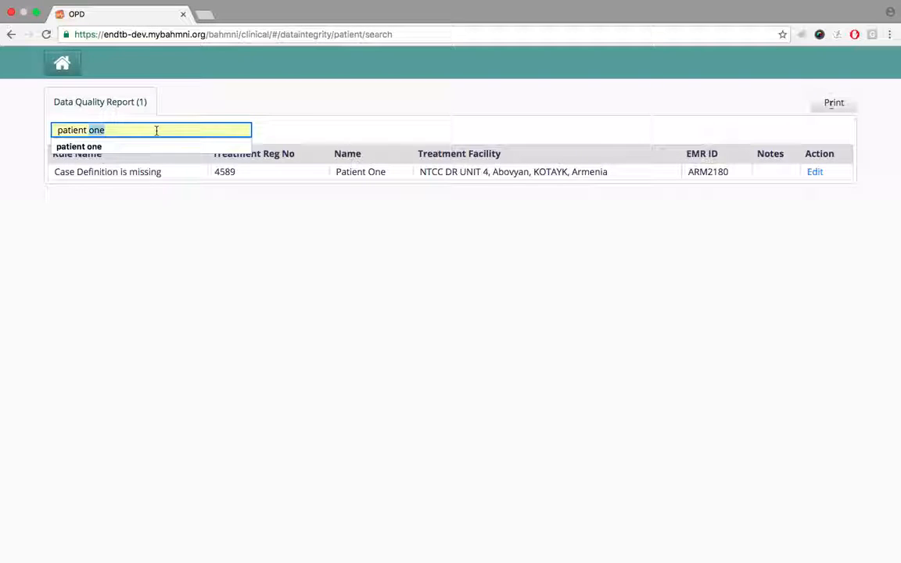
left_click(154, 166)
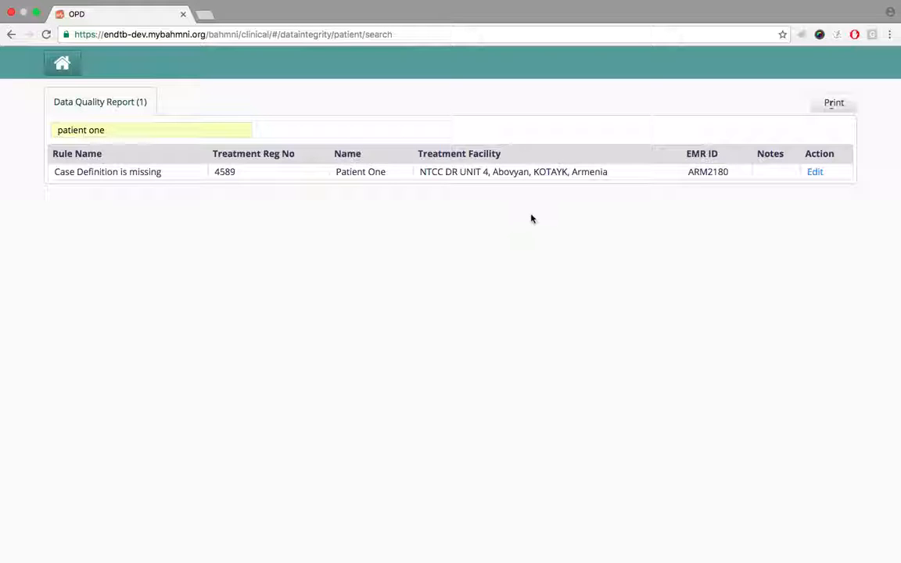
double_click(124, 130)
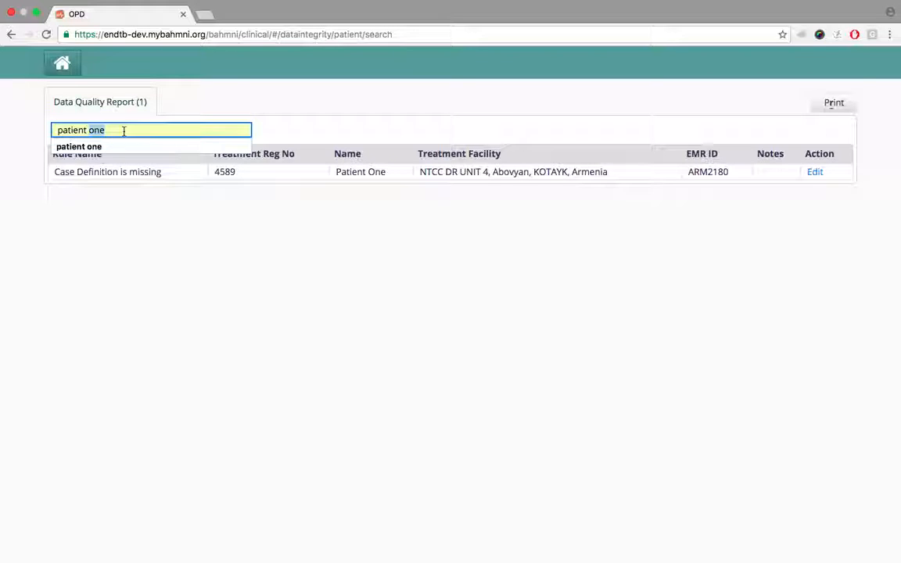
key("BackSpace")
key("BackSpace")
key("BackSpace")
key("BackSpace")
key("BackSpace")
key("BackSpace")
key("BackSpace")
key("BackSpace")
key("BackSpace")
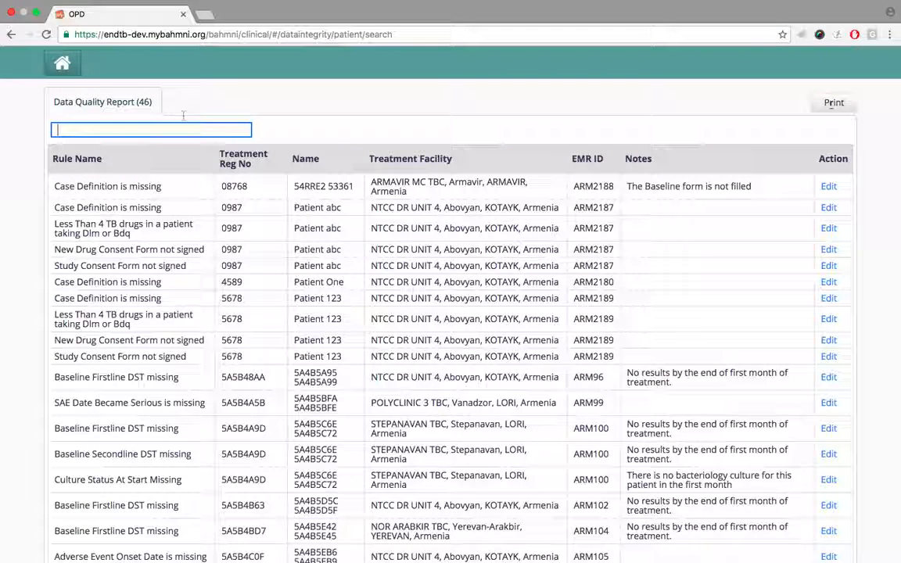
left_click(314, 139)
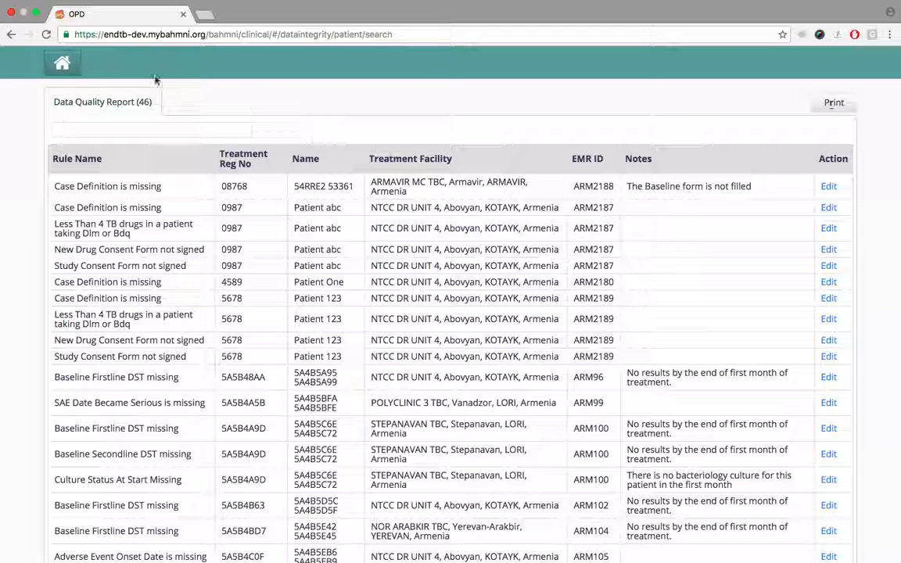
Step: Leave the Data Quality report and switch to the slide presentation, advancing to the Generate Reports & Exports slide
left_click(69, 69)
key("ctrl+Right")
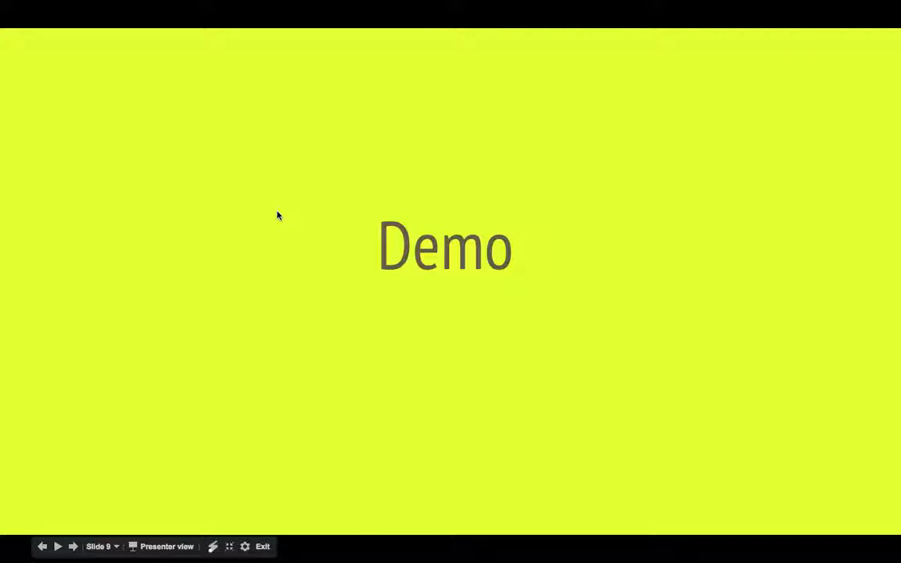
key("Right")
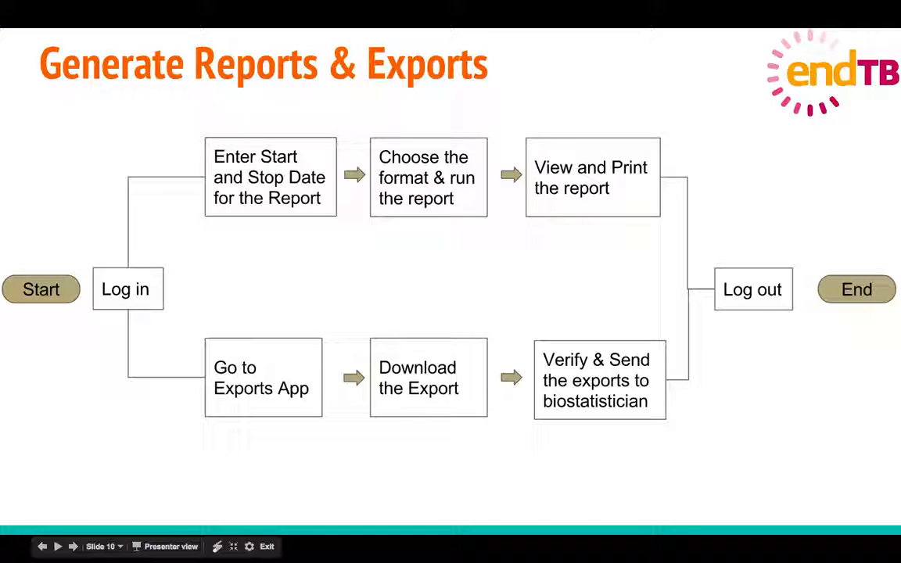
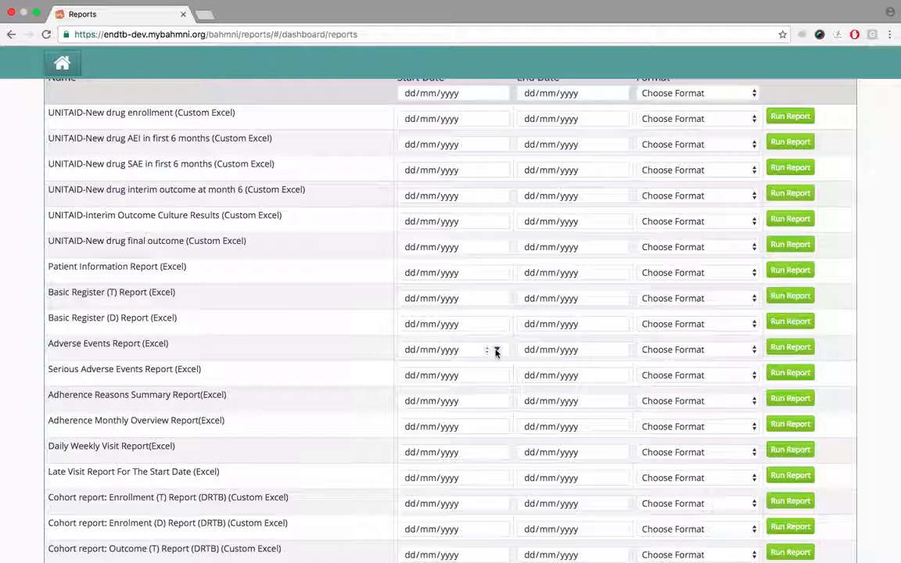
Step: Set the Adverse Events Report's start date to 16/11/2015 and end date to 16/11/2016
left_click(496, 351)
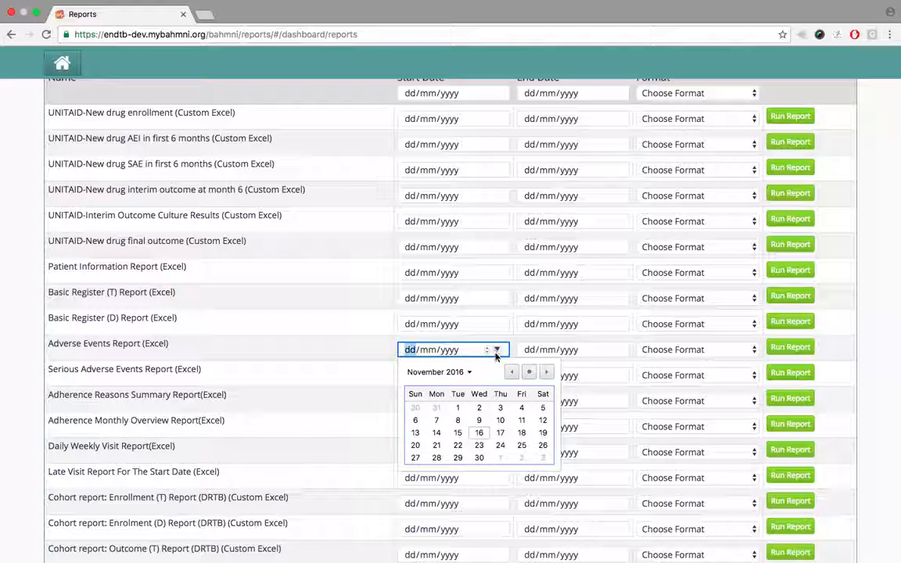
left_click(479, 433)
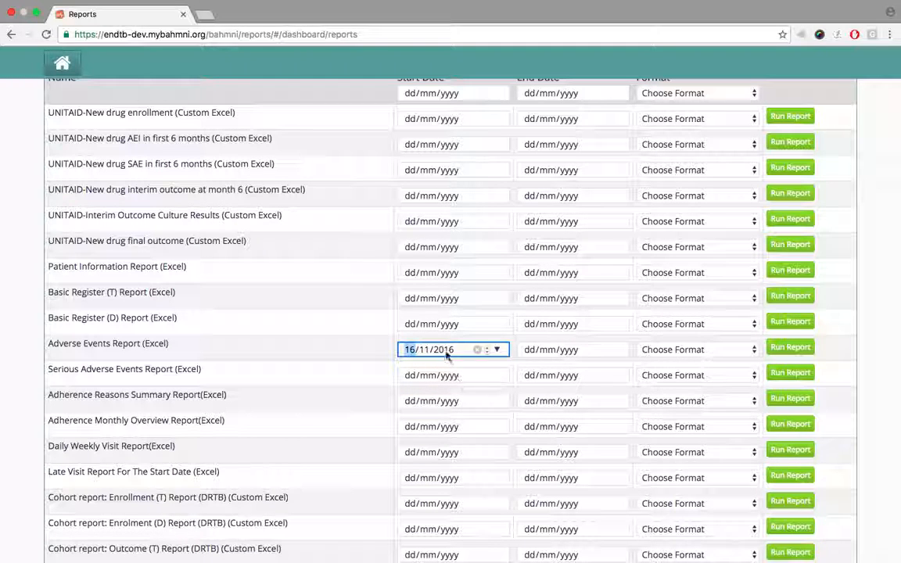
left_click(444, 350)
key("Down")
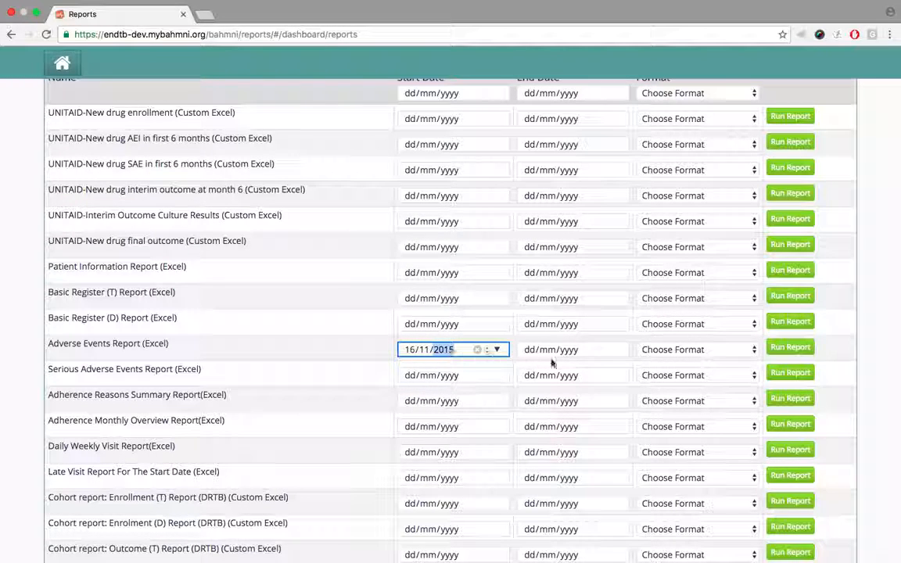
left_click(615, 352)
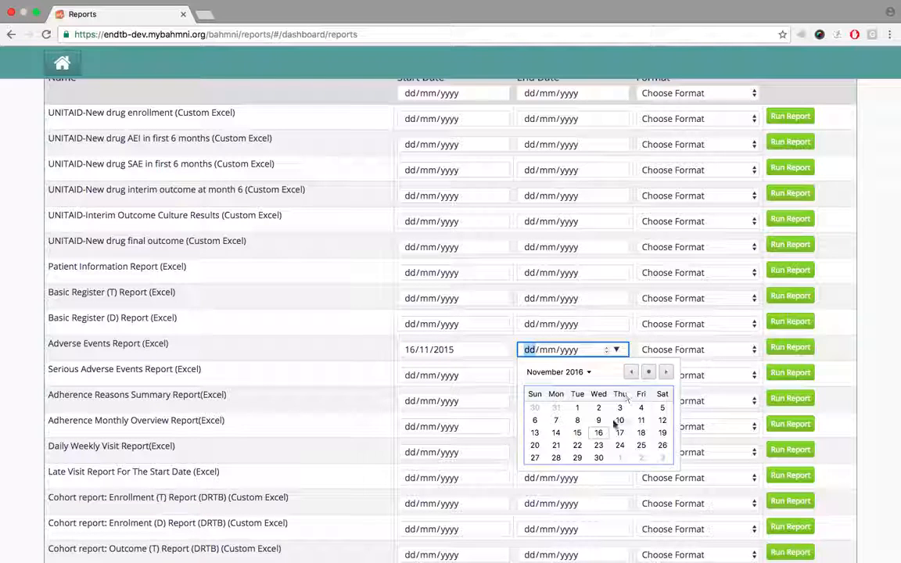
left_click(599, 376)
left_click(635, 355)
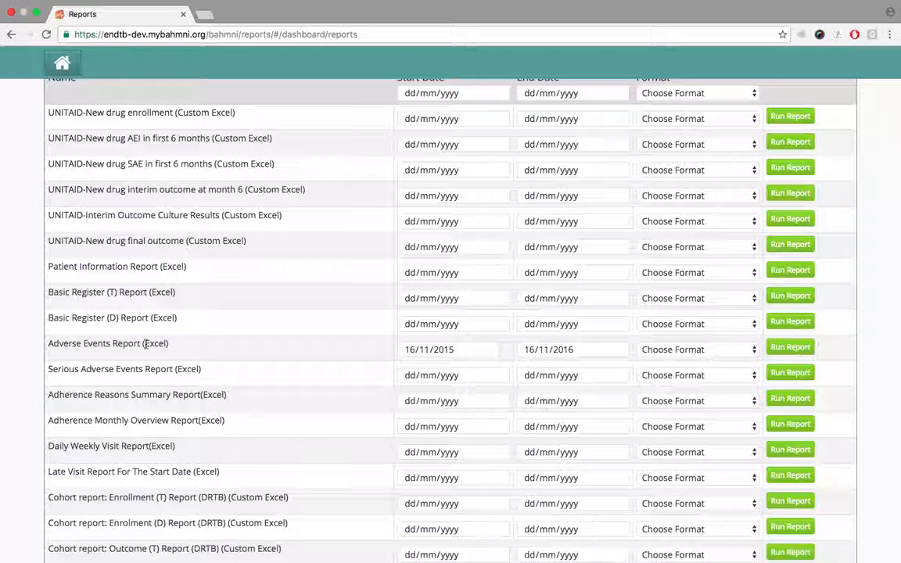
Step: Choose the EXCEL format for the Adverse Events Report and run it
left_click_drag(145, 343, 177, 348)
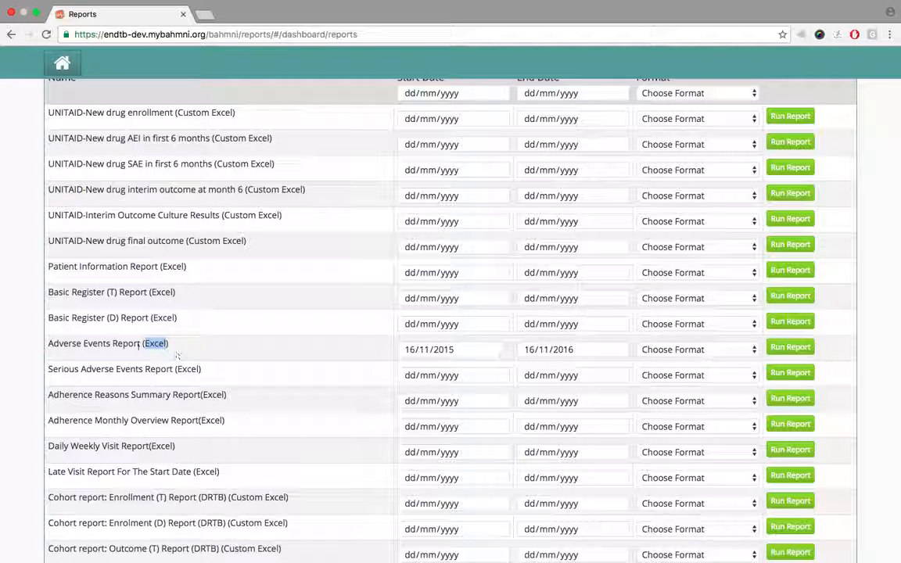
left_click(716, 351)
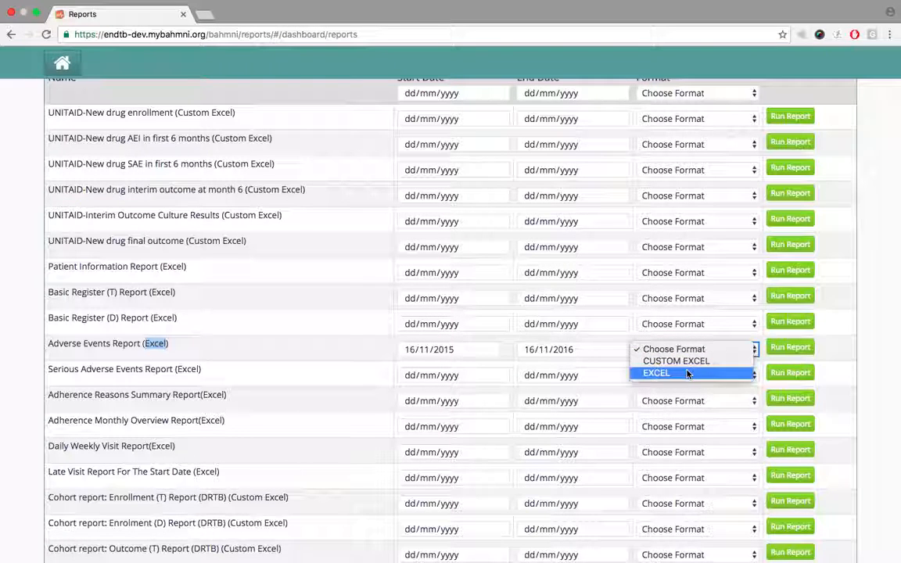
left_click(688, 373)
left_click(779, 347)
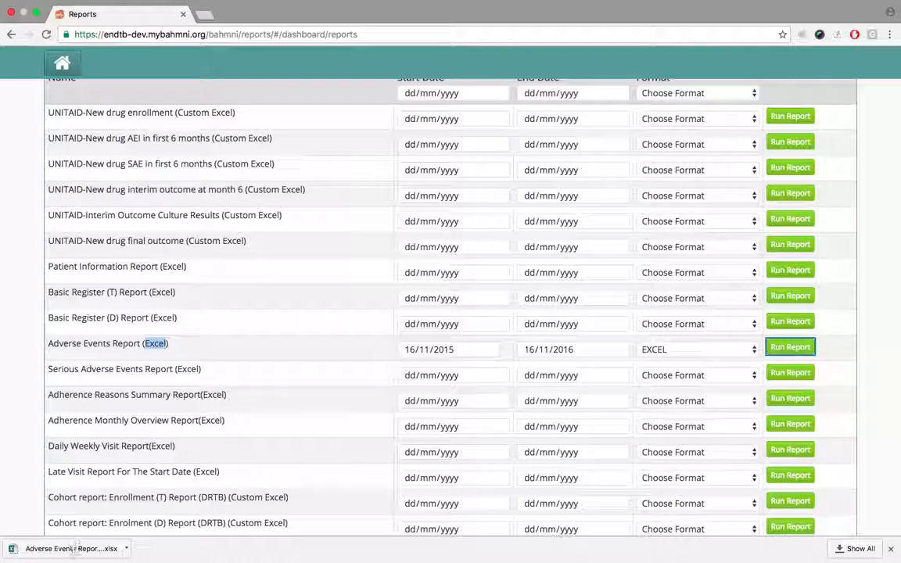
Step: Open the downloaded Adverse Events Report workbook in Excel, make its window full screen and enlarge the sheet to 150%
left_click(73, 552)
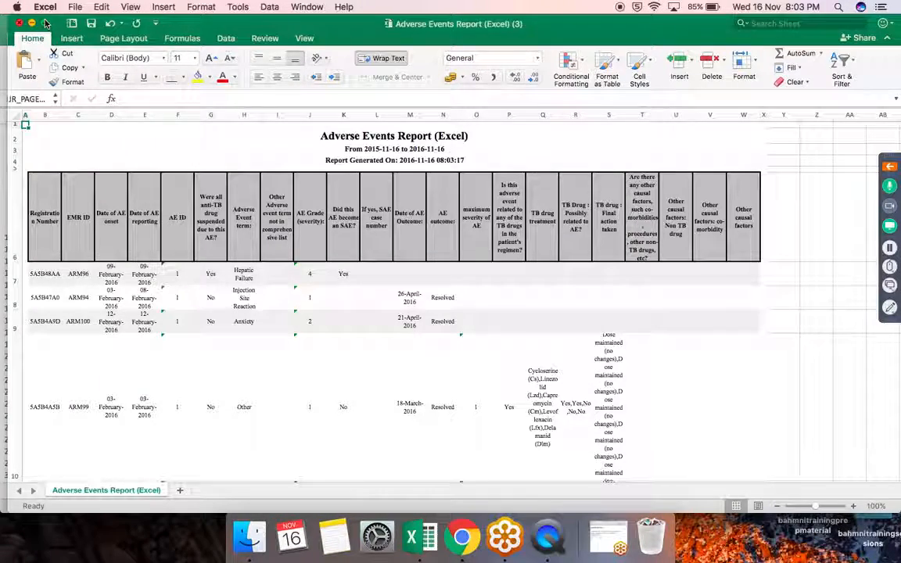
left_click(45, 23)
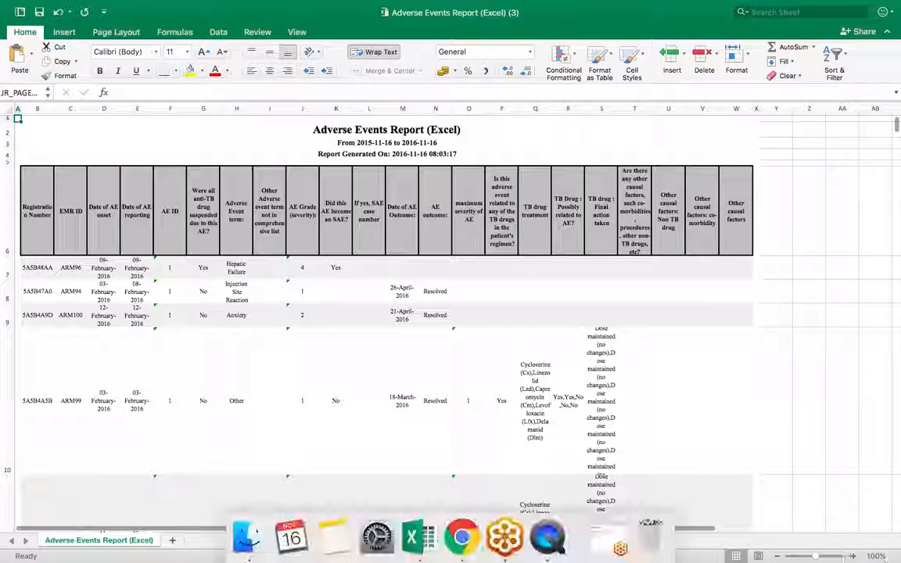
left_click(809, 480)
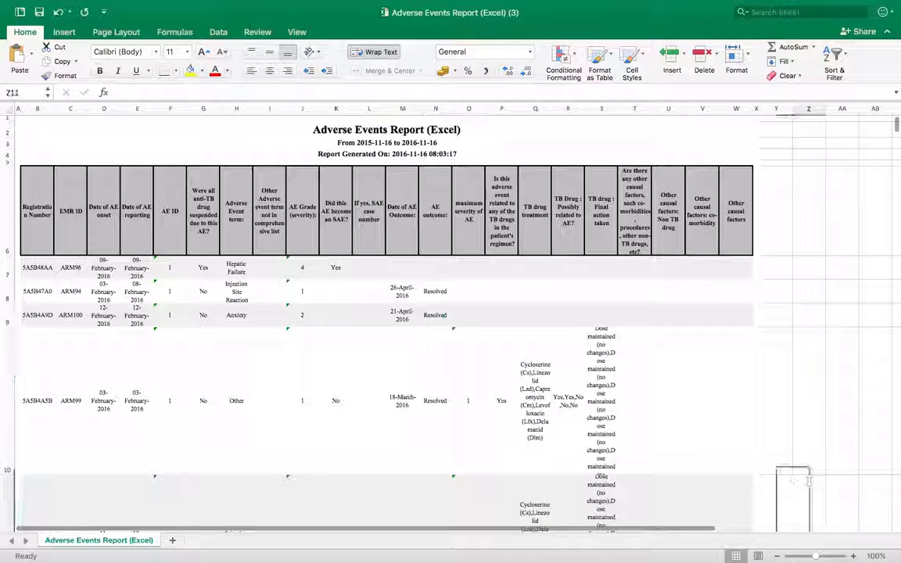
left_click(853, 556)
left_click(853, 556)
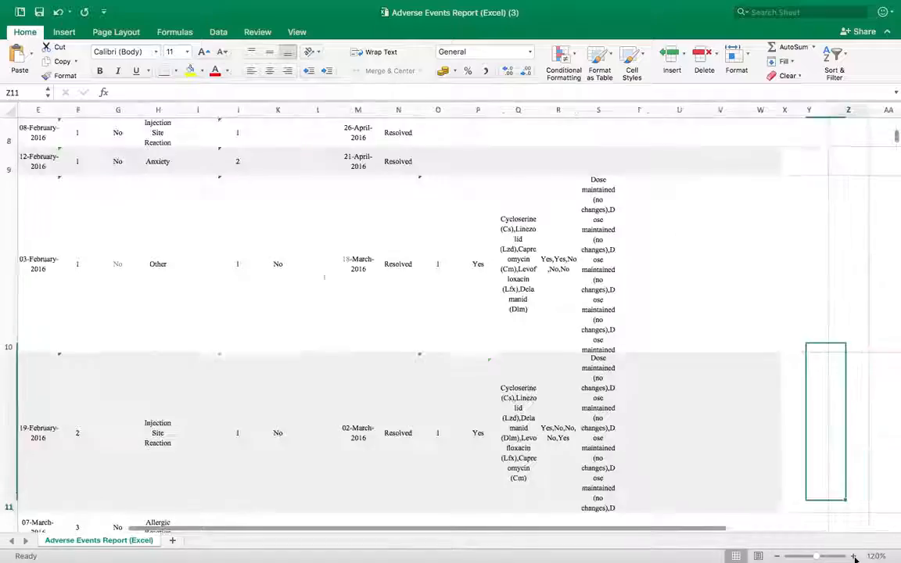
left_click(854, 556)
left_click(853, 556)
left_click(854, 556)
Step: Examine the beginning of the adverse events table, including the Registration Number and EMR ID columns
scroll(447, 379, "left", 5)
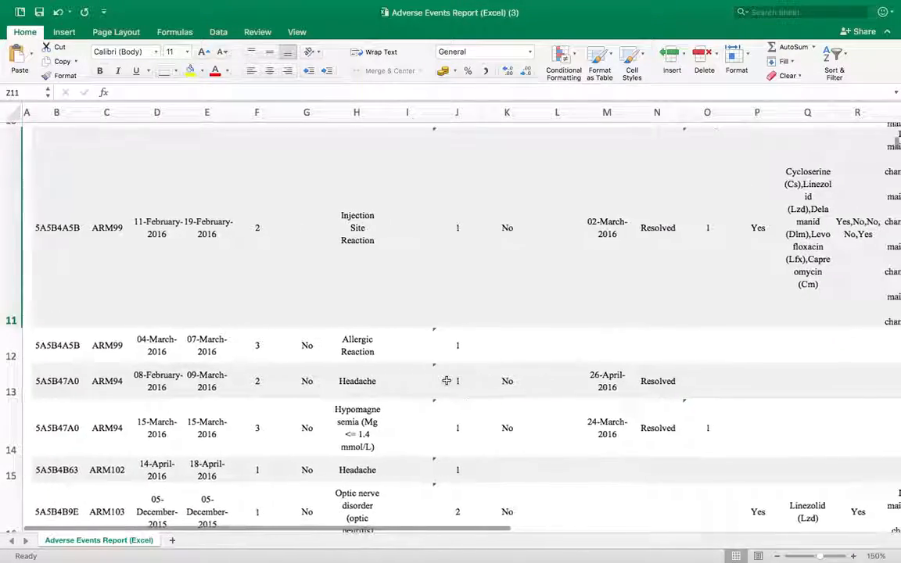
scroll(447, 380, "up", 10)
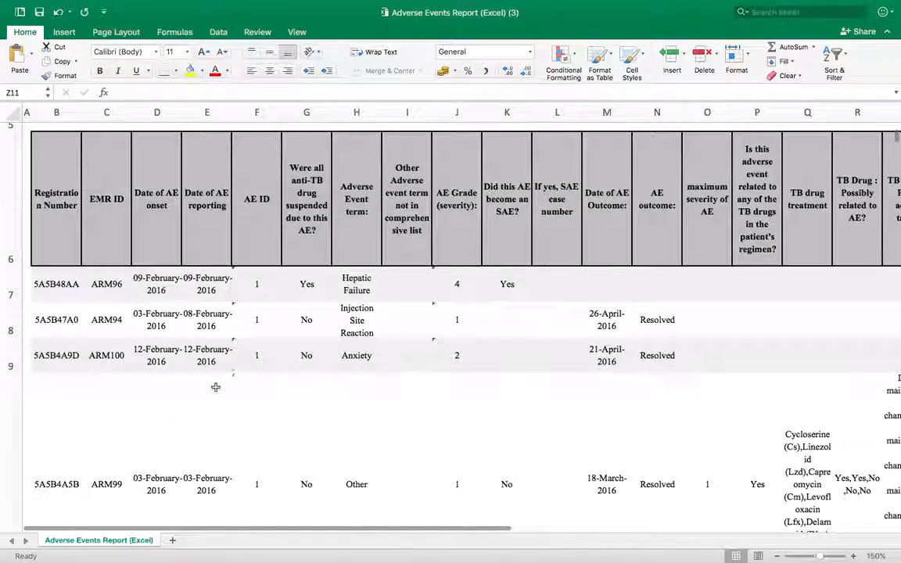
scroll(216, 387, "down", 1)
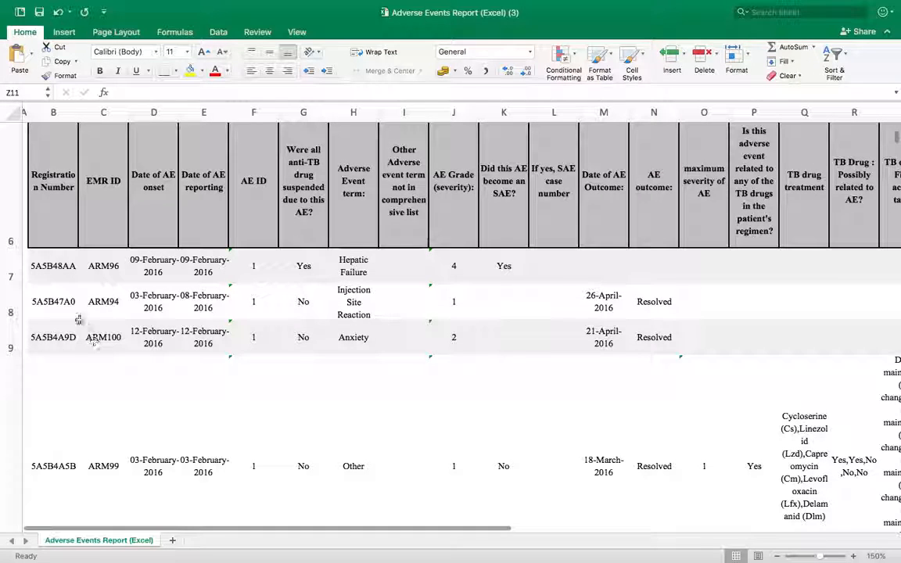
scroll(63, 274, "down", 1)
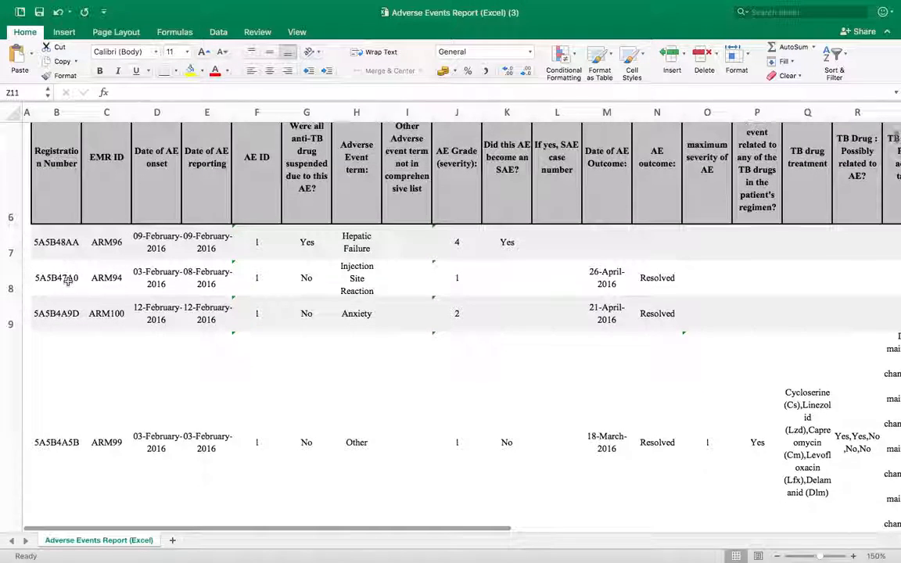
left_click(112, 188)
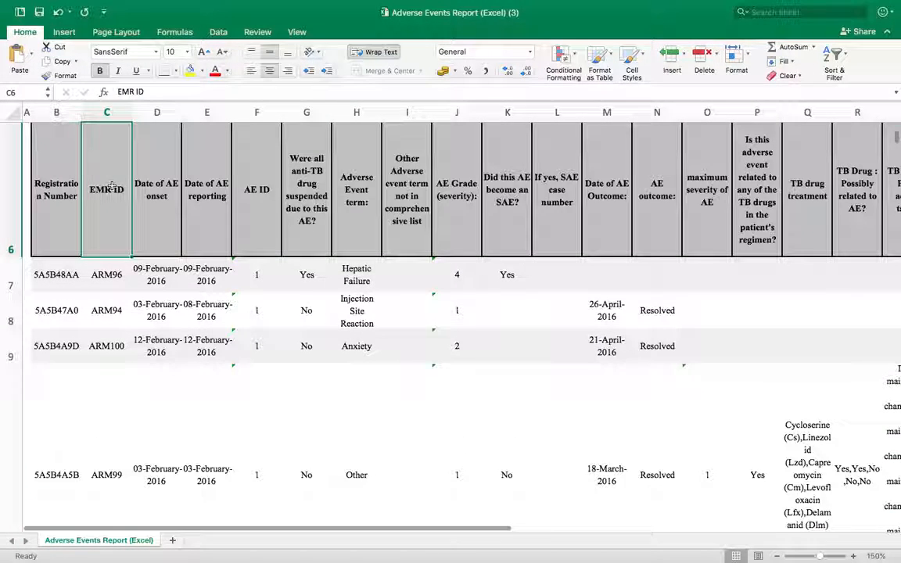
key("Down")
key("Up")
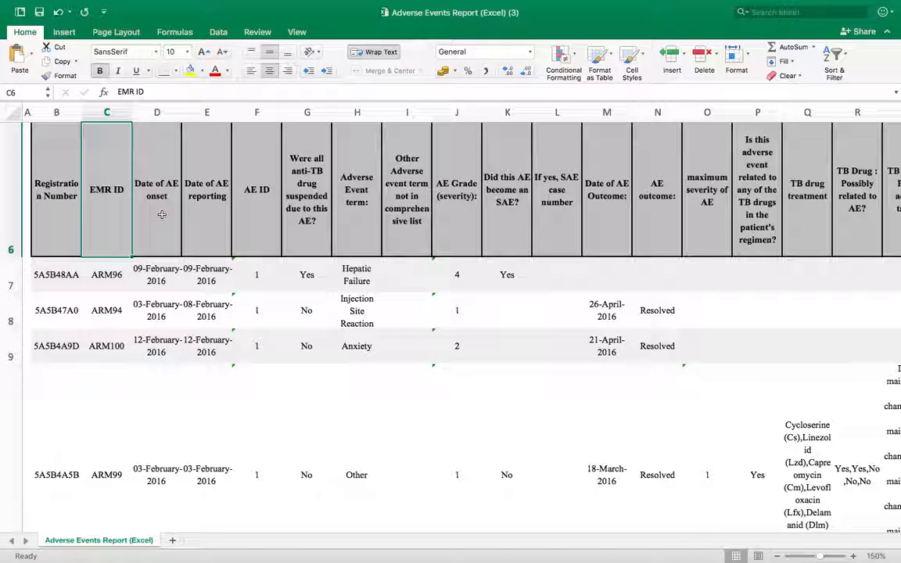
Step: Examine the remaining adverse event columns, from the reporting date through TB drug relation to other causal factors
left_click(219, 217)
scroll(313, 217, "right", 5)
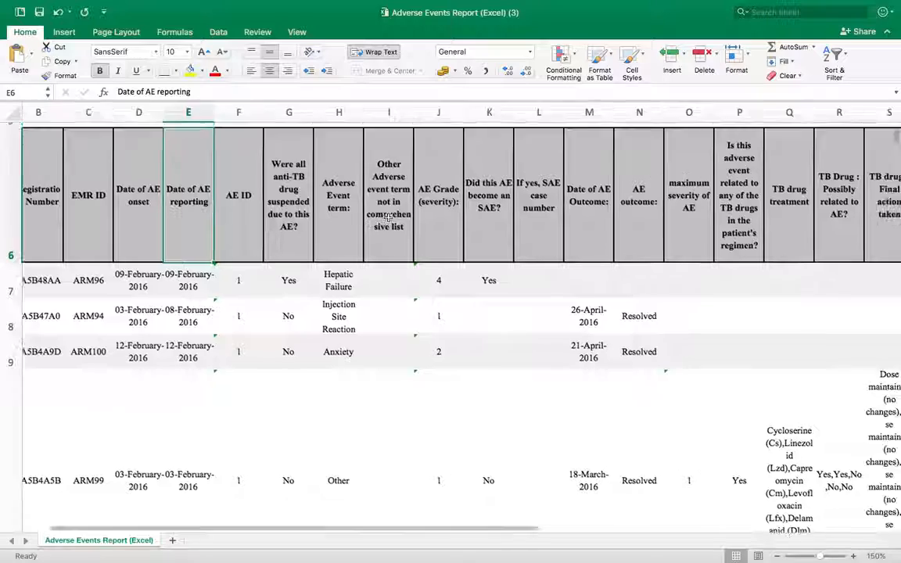
scroll(388, 217, "right", 3)
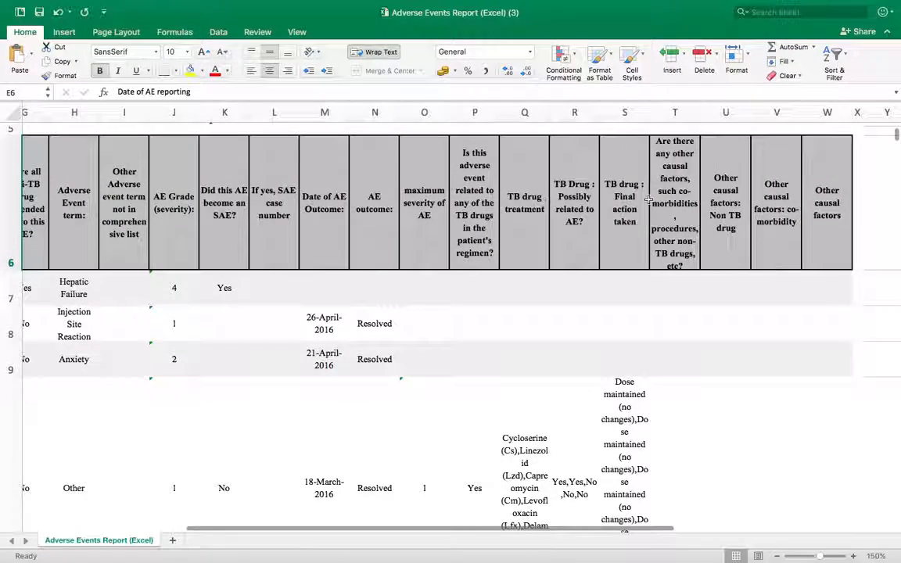
left_click(577, 234)
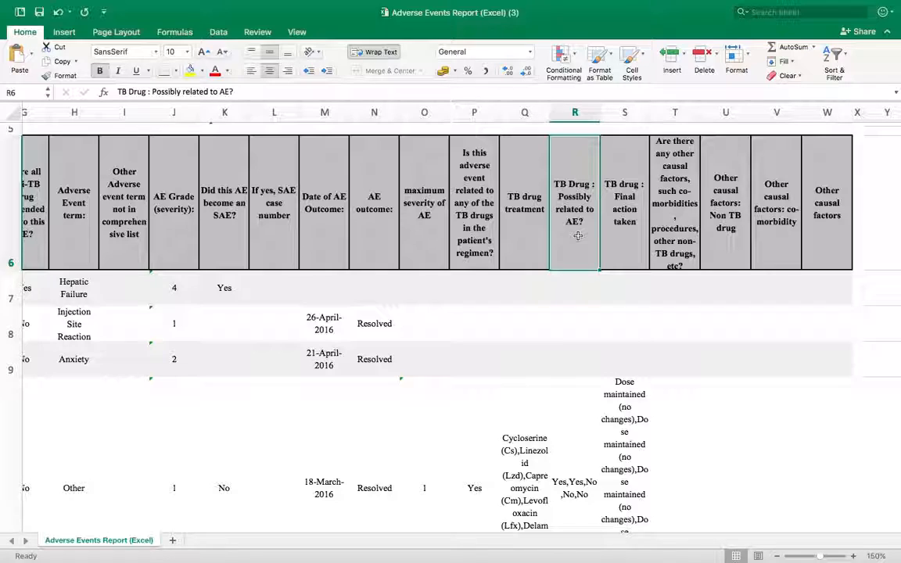
scroll(577, 235, "left", 10)
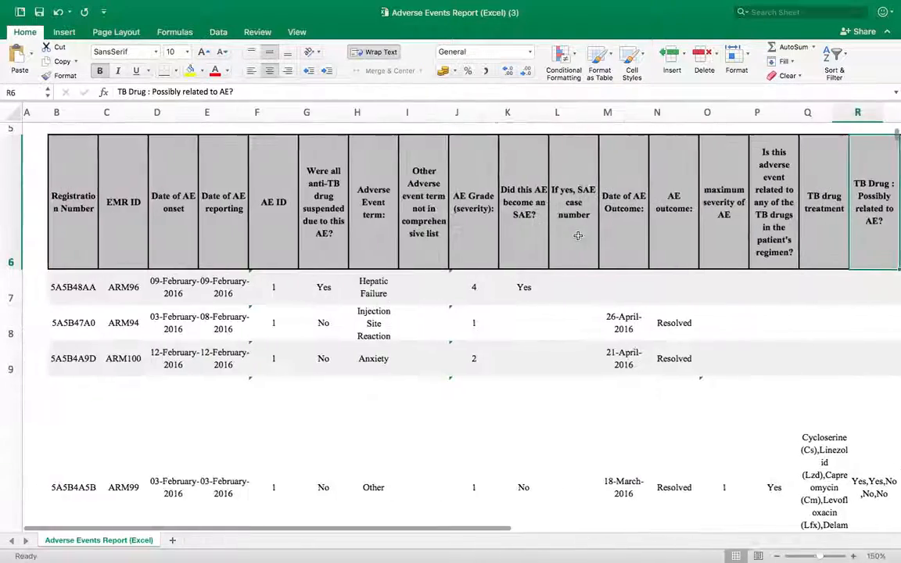
scroll(577, 235, "down", 3)
scroll(577, 235, "down", 2)
scroll(577, 235, "up", 6)
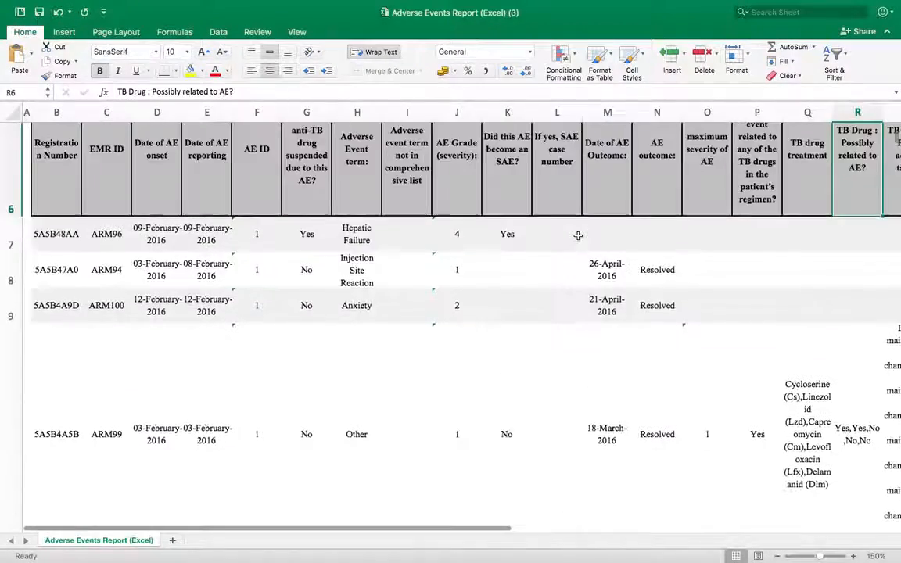
scroll(577, 235, "down", 2)
Step: Close the Adverse Events Report workbook and switch back to the Reports page in Chrome
mouse_move(14, 28)
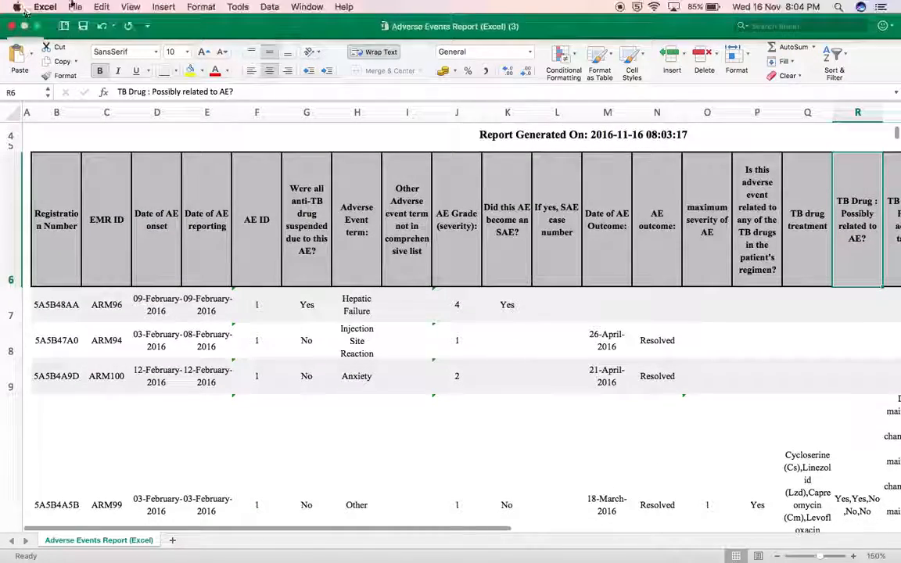
left_click(13, 26)
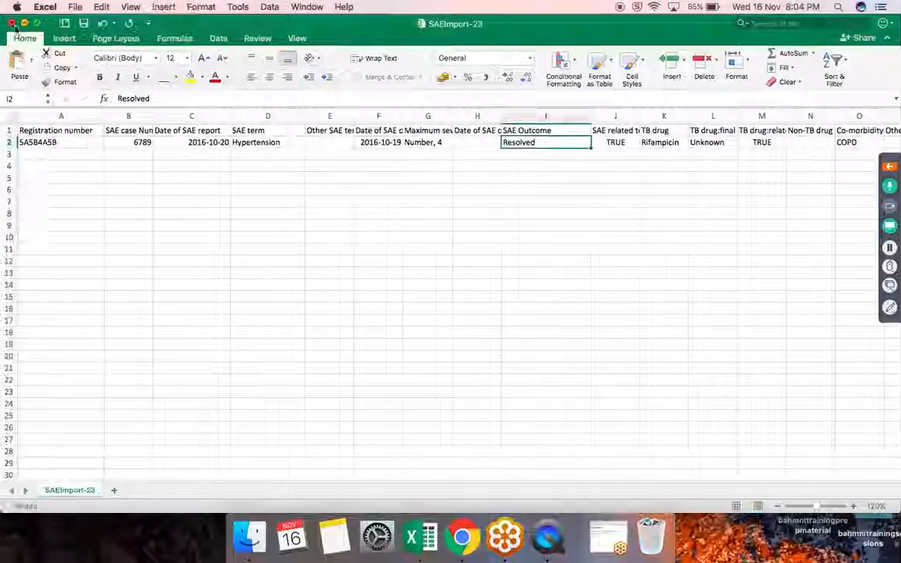
key("ctrl+Right")
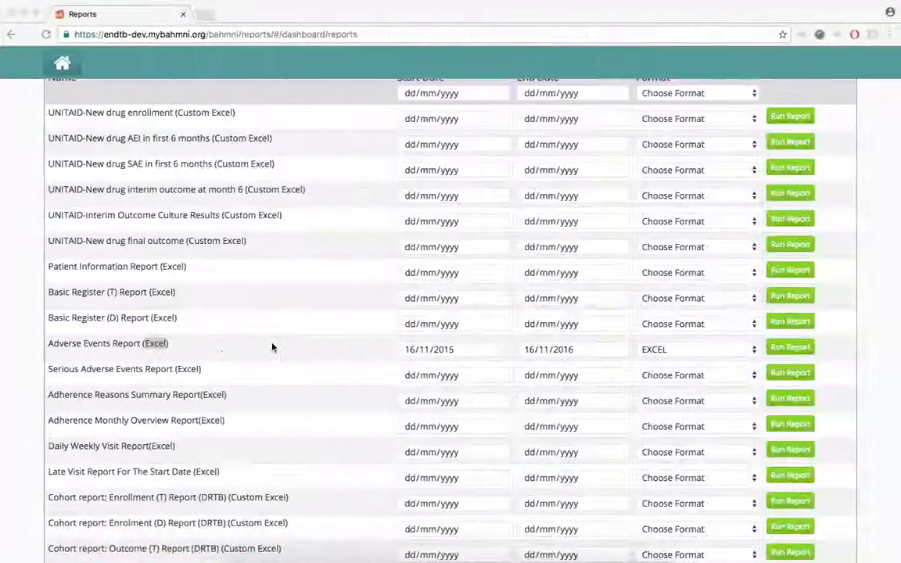
Step: Set the start date of the UNITAID-New drug final outcome report to 16/11/2015
scroll(272, 348, "down", 2)
scroll(272, 348, "down", 1)
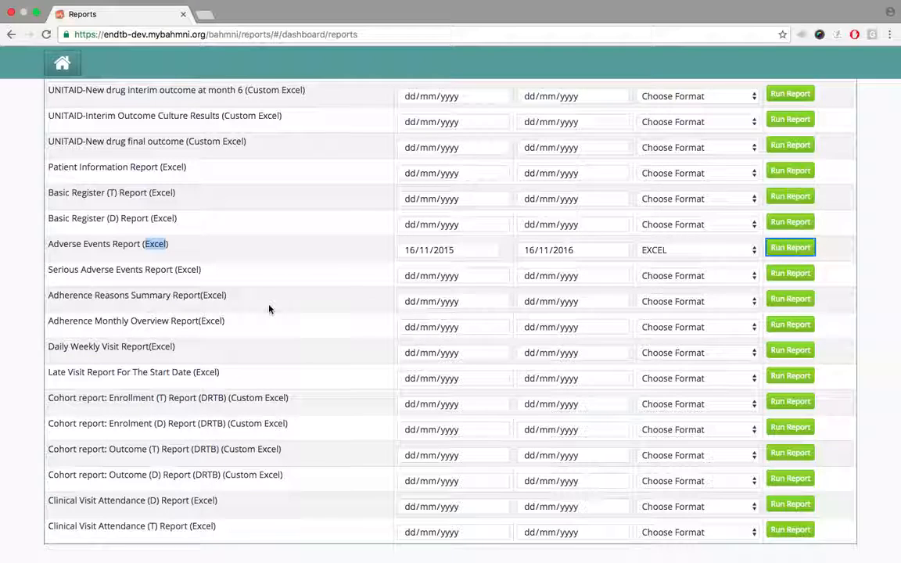
scroll(269, 309, "up", 3)
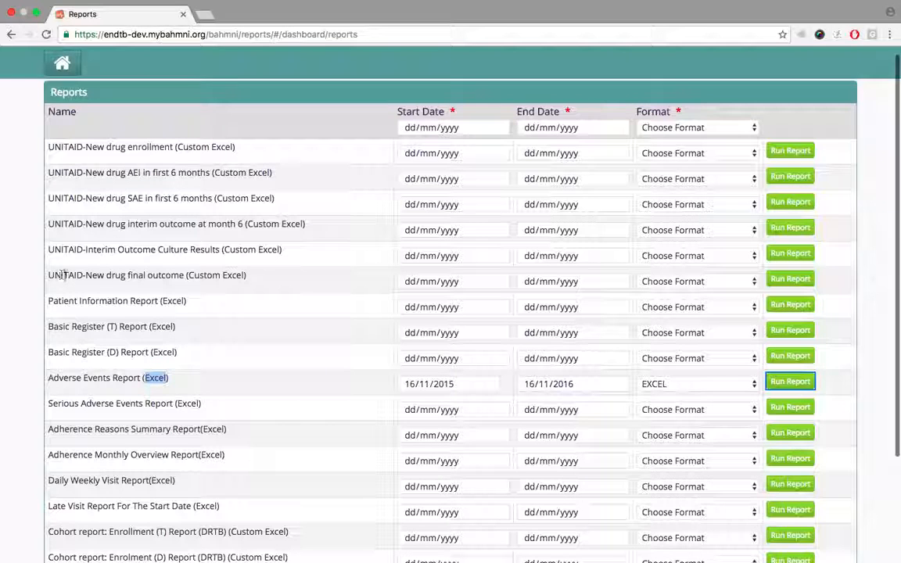
left_click_drag(50, 275, 256, 271)
scroll(256, 271, "down", 1)
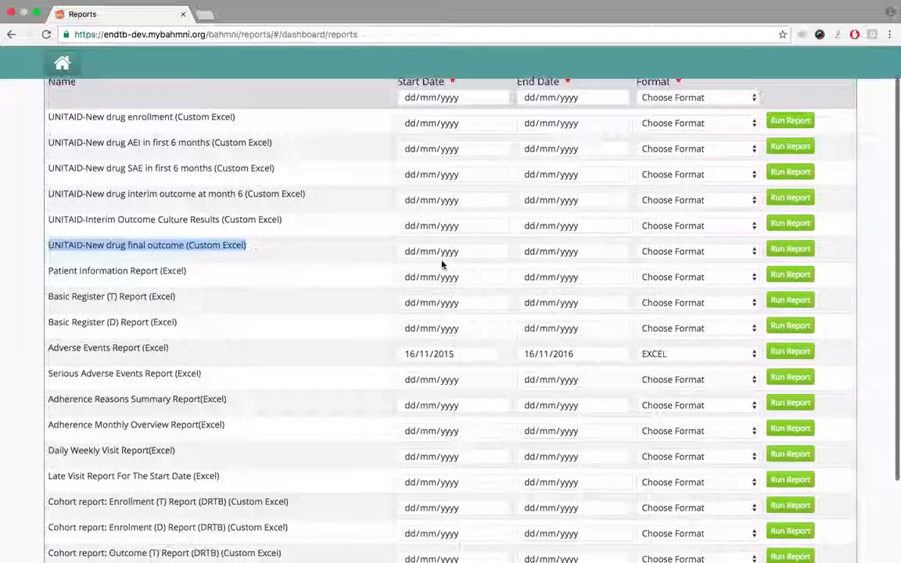
left_click(496, 252)
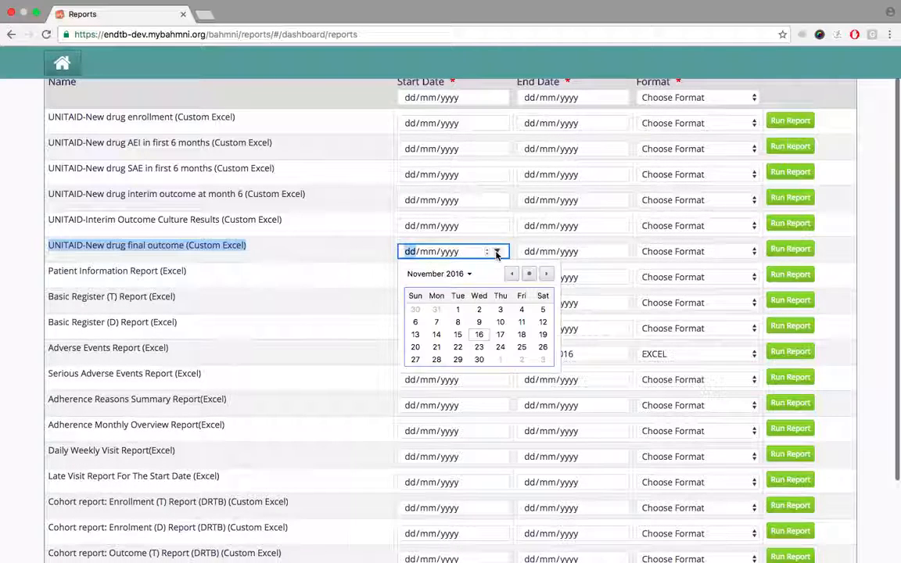
left_click(479, 335)
left_click(450, 255)
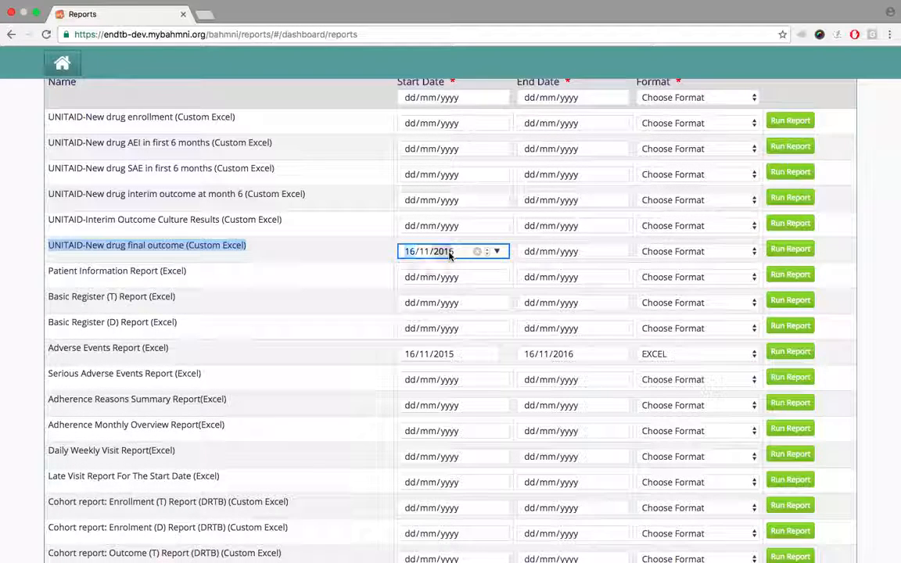
key("Down")
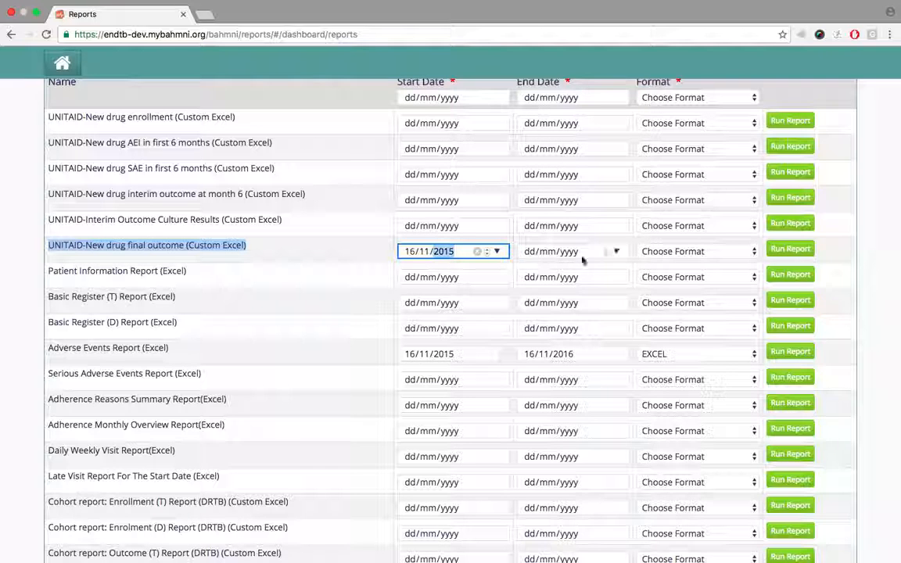
Step: Set the final outcome report's end date to 16/11/2016 and run it in CUSTOM EXCEL format
left_click(616, 251)
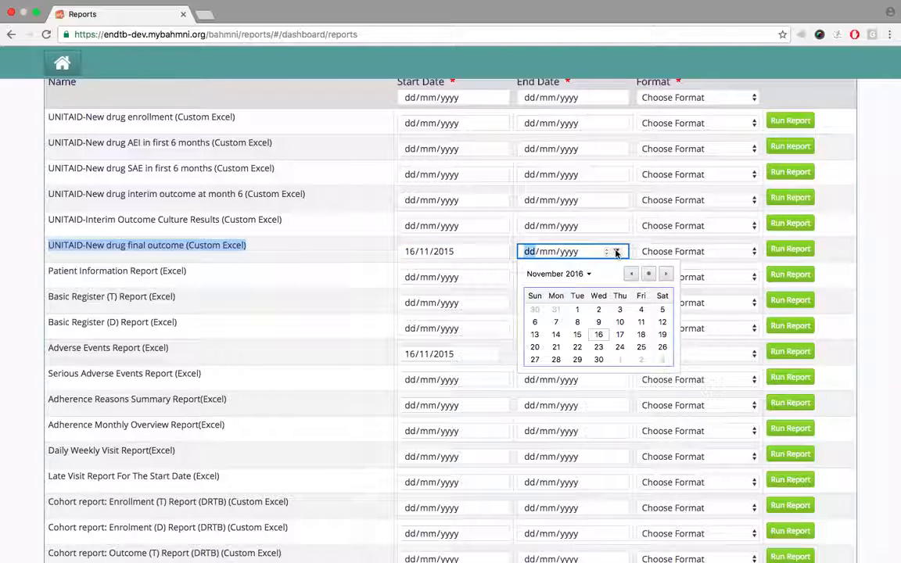
left_click(599, 334)
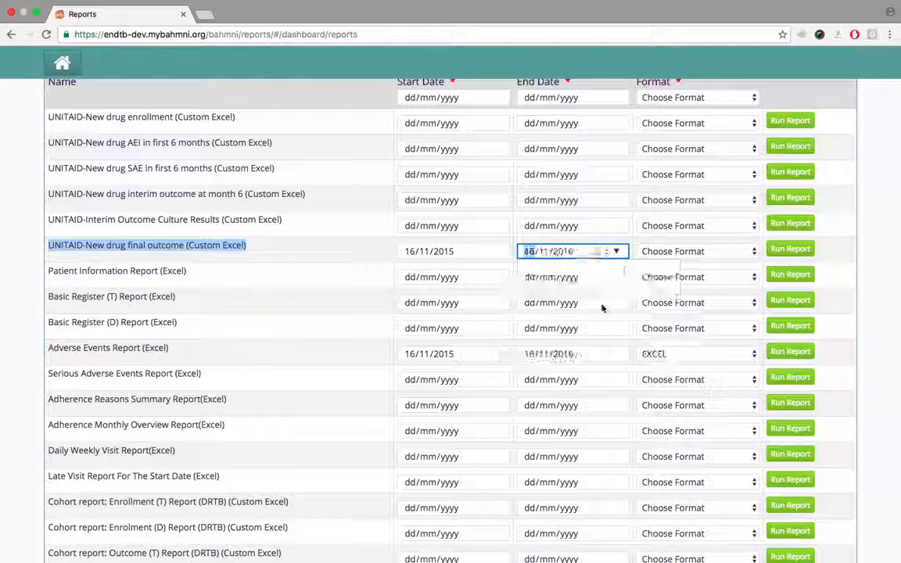
left_click(648, 254)
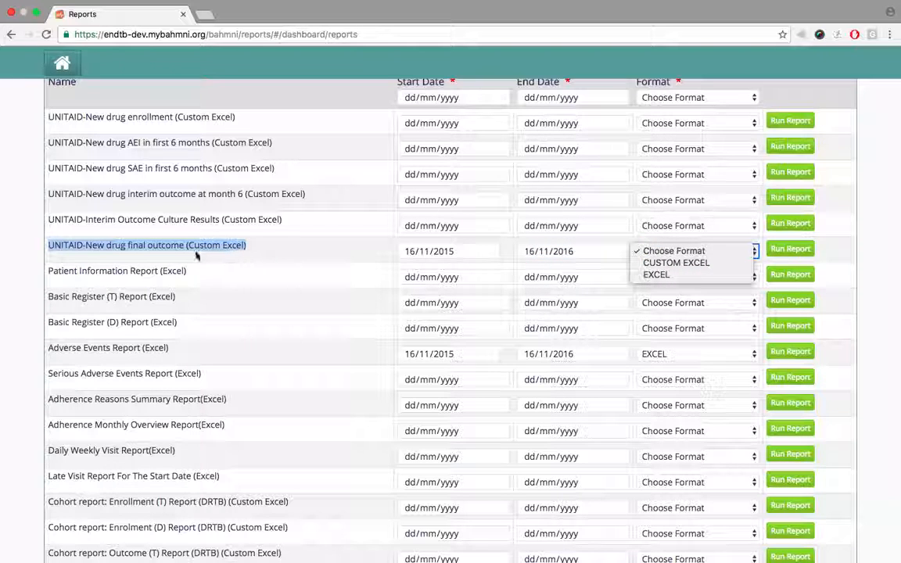
left_click(673, 264)
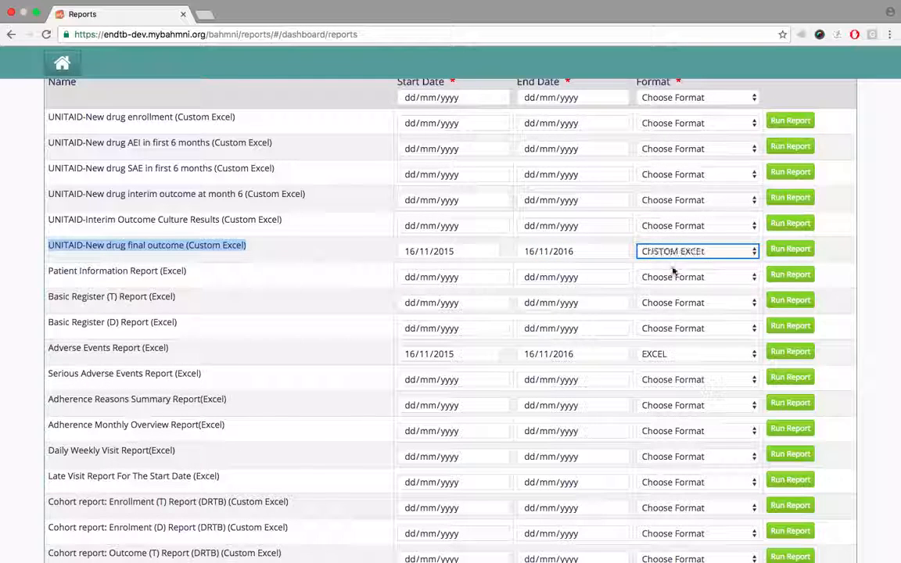
left_click(782, 252)
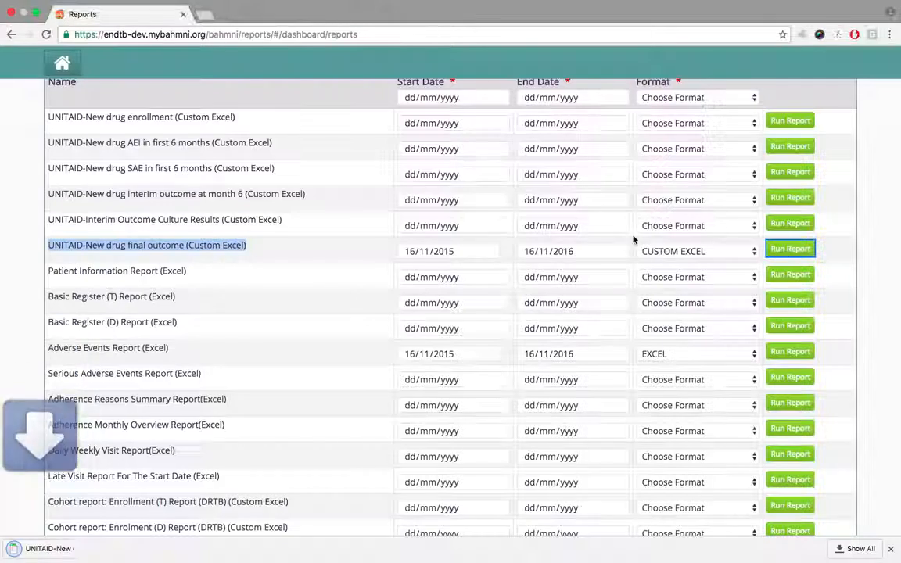
Step: Open the downloaded final outcome workbook in Excel ignoring its links, make the window full screen and enlarge the sheet to 140%
left_click(59, 551)
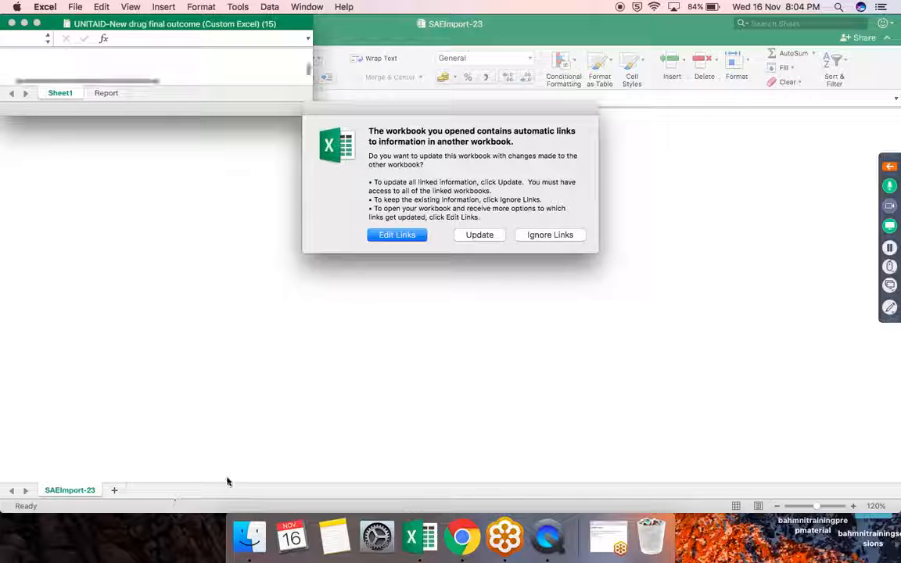
left_click(547, 236)
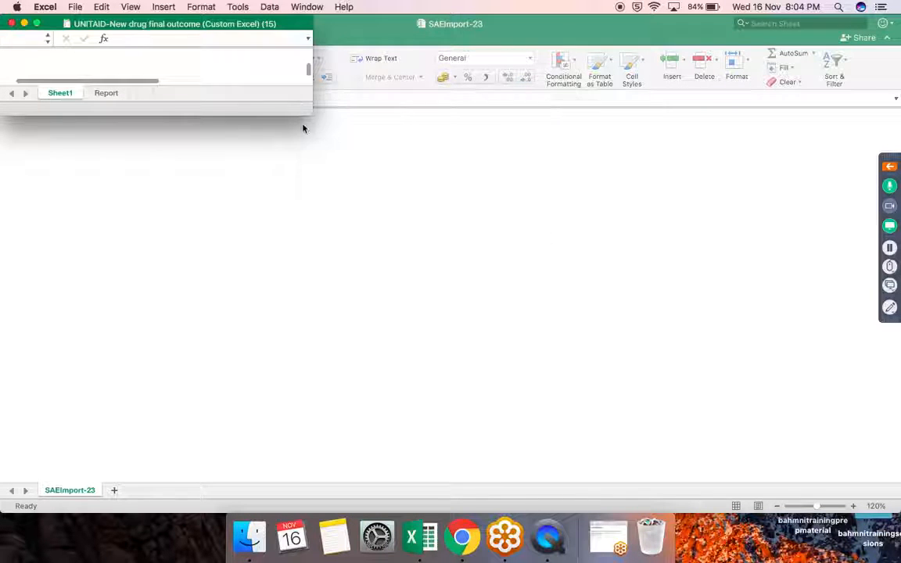
left_click(37, 23)
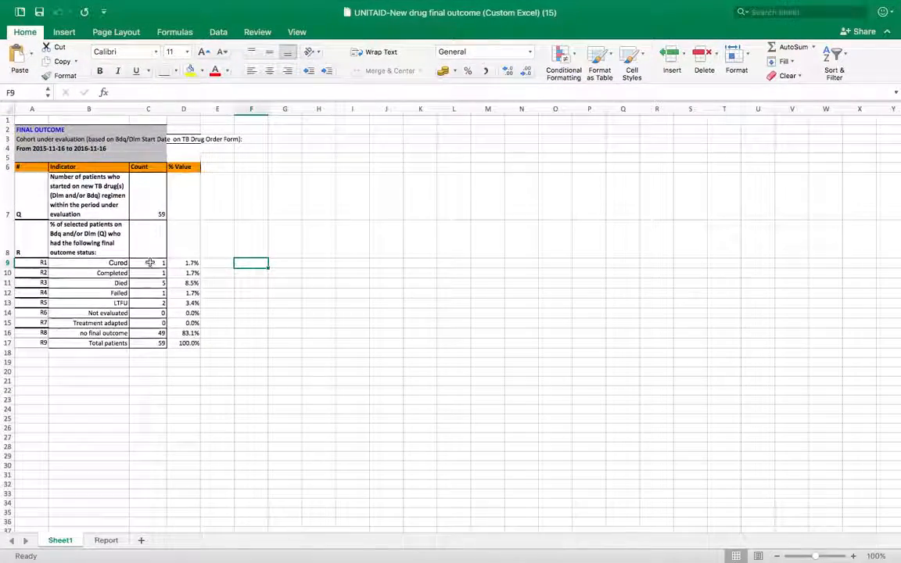
left_click(854, 556)
left_click(853, 556)
left_click(854, 556)
left_click(853, 556)
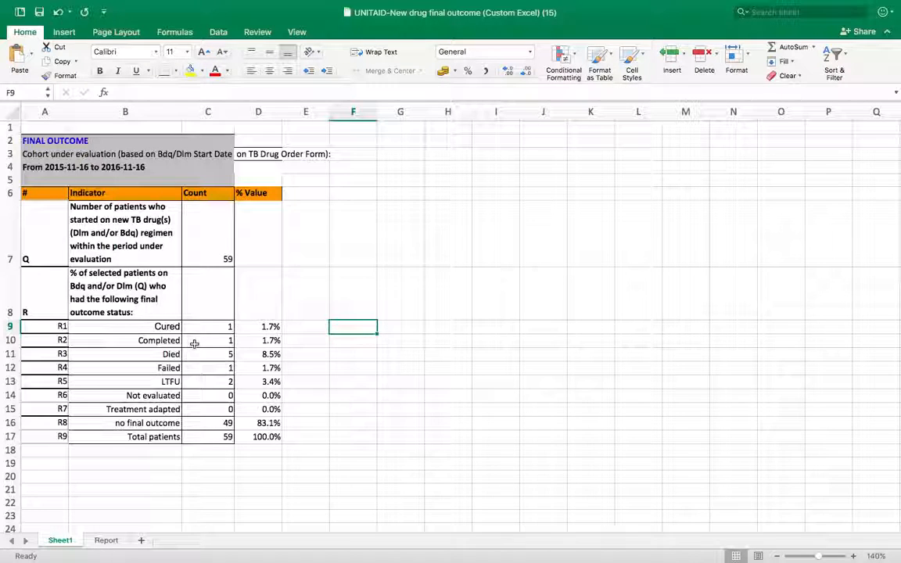
Step: Examine the Count formulas in the FINAL OUTCOME table, from the patients started on new TB drugs through the total patients row
left_click(205, 222)
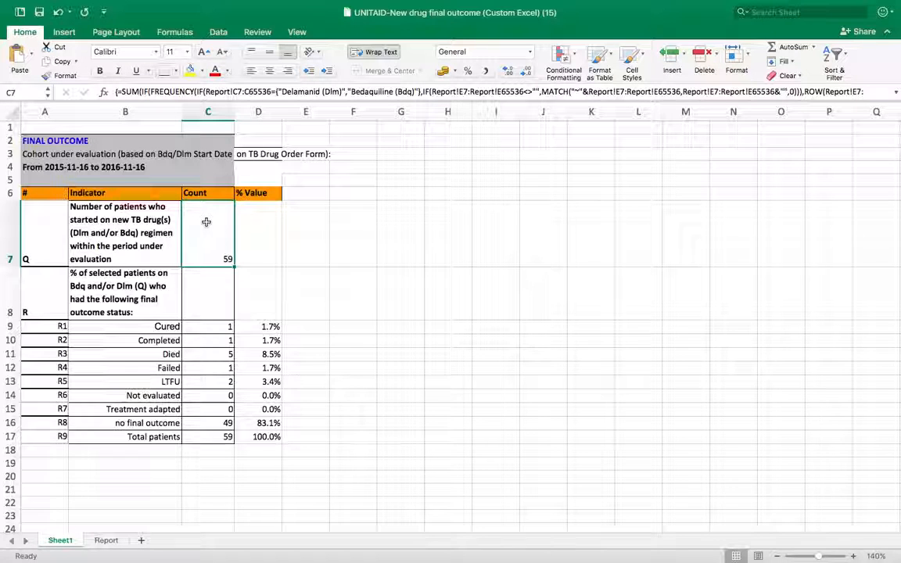
left_click(211, 327)
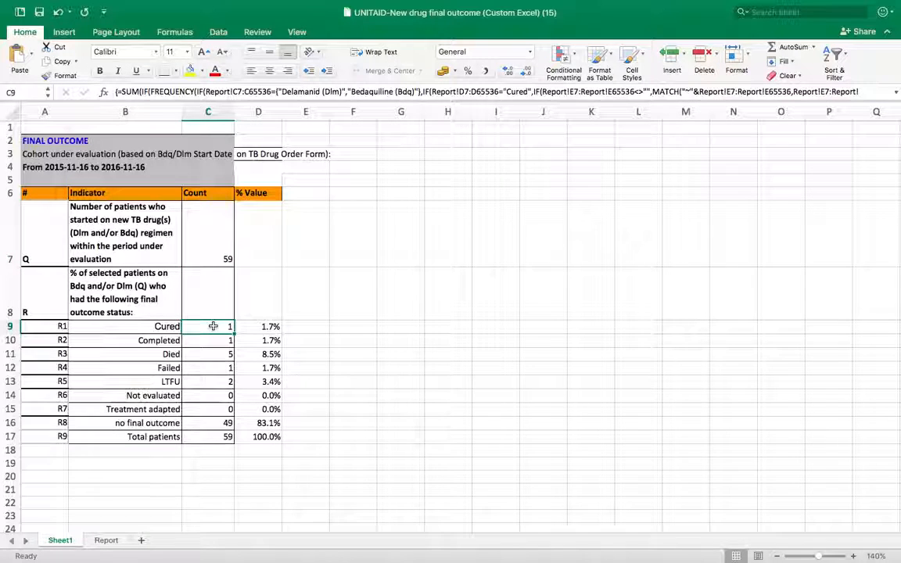
key("Down")
key("Down")
key("Down")
key("Down")
key("Down")
key("Down")
key("Down")
key("Down")
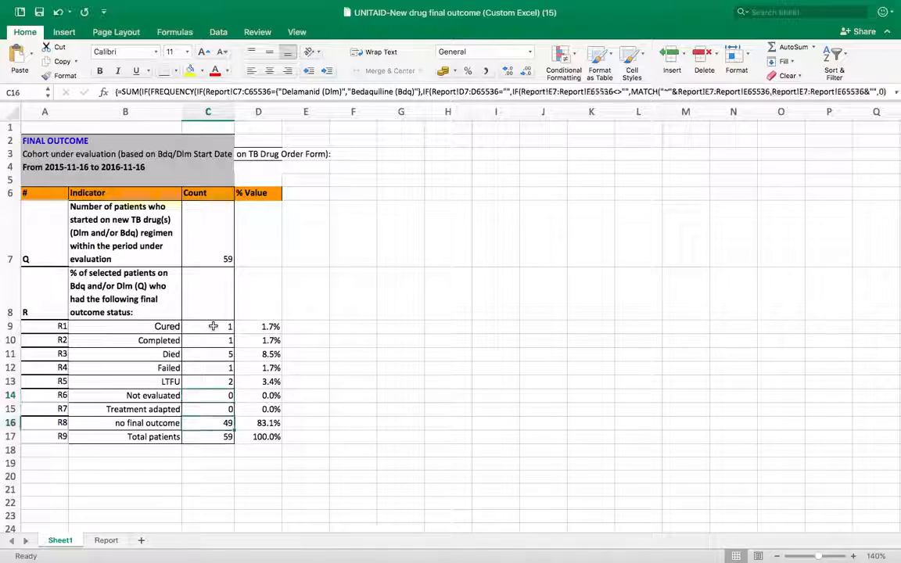
scroll(259, 235, "right", 1)
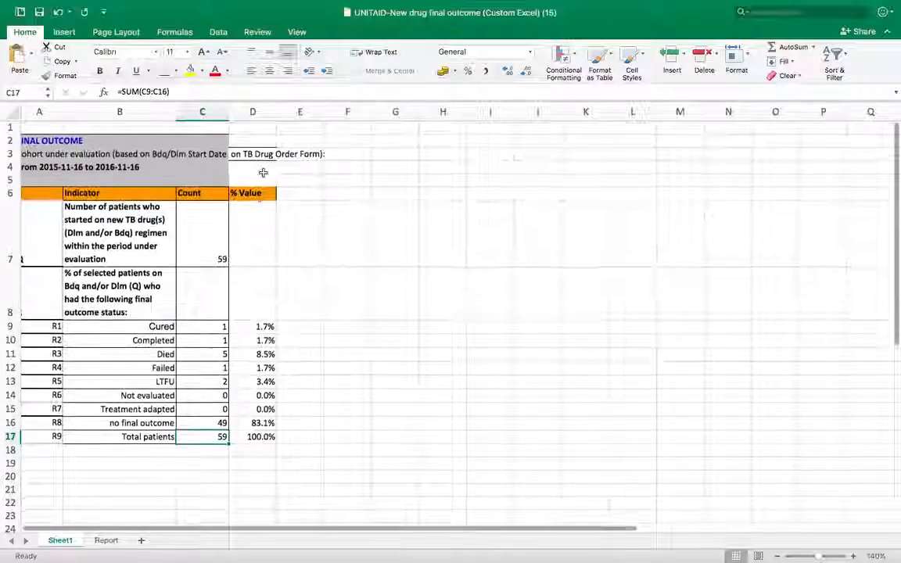
scroll(262, 248, "left", 1)
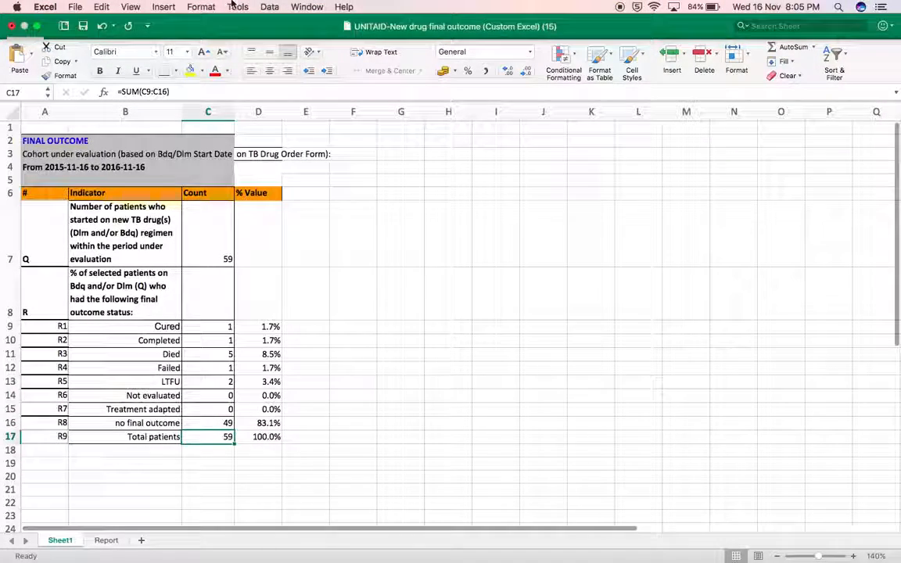
Step: Close the final outcome workbook and return to the beginning of the Reports list in Chrome
left_click(12, 28)
left_click(410, 93)
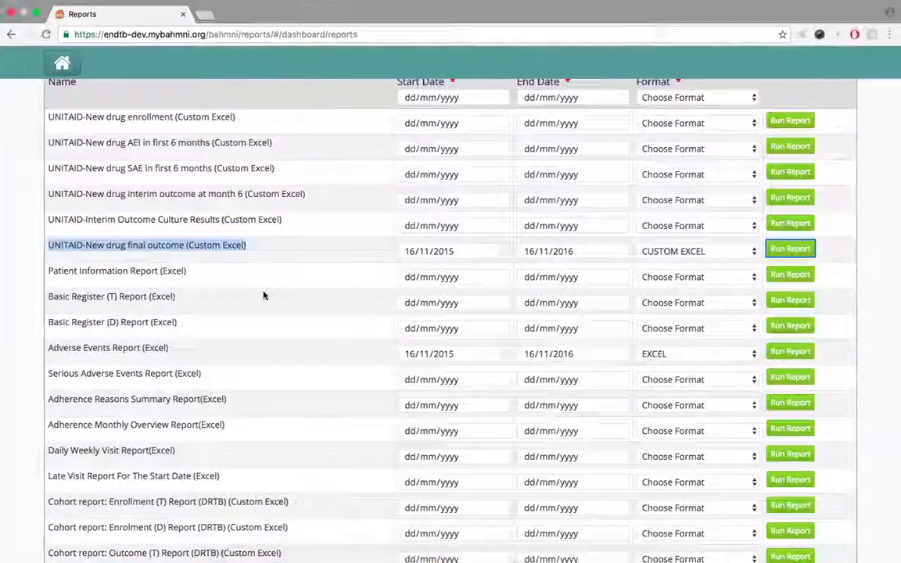
scroll(264, 296, "up", 2)
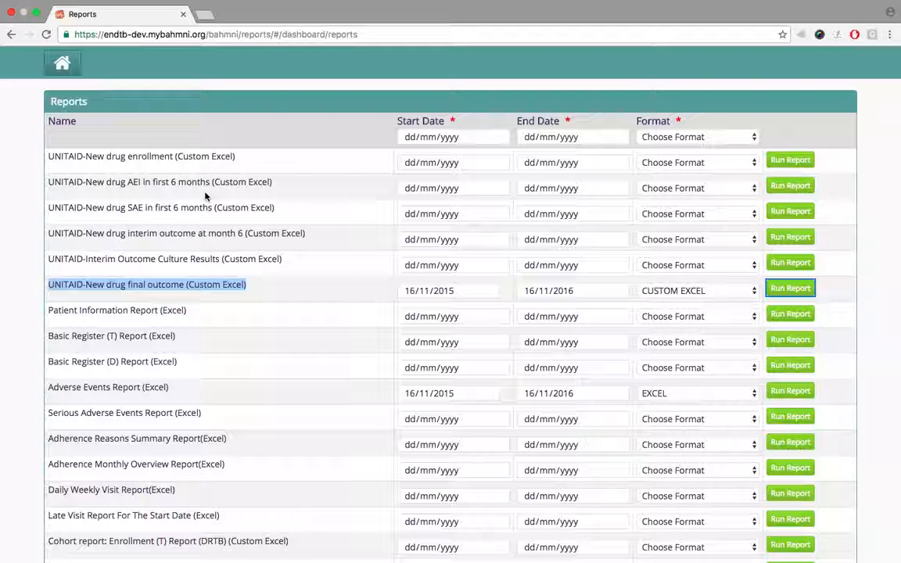
Step: Go to Exports from the Bahmni home dashboard and download the export dated 16-Nov-2016 11:44
left_click(63, 66)
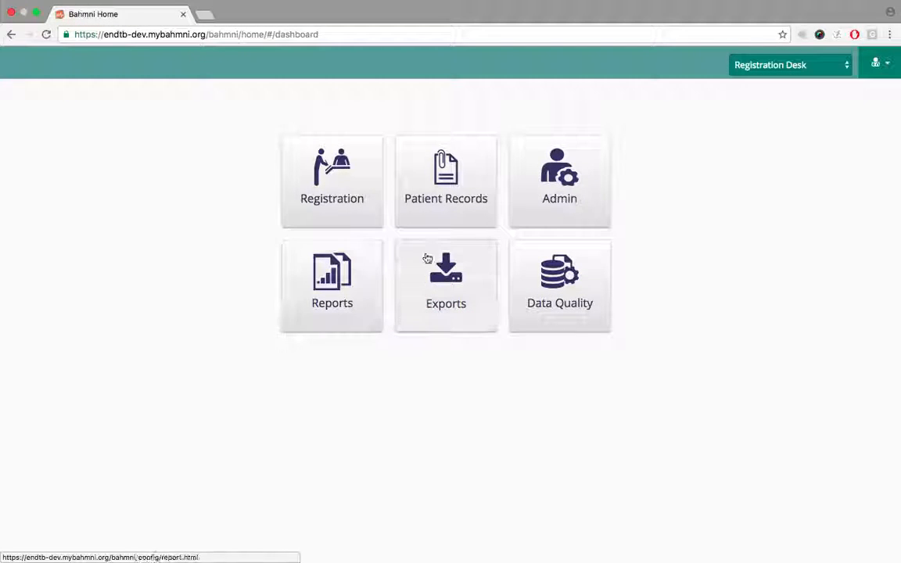
left_click(445, 323)
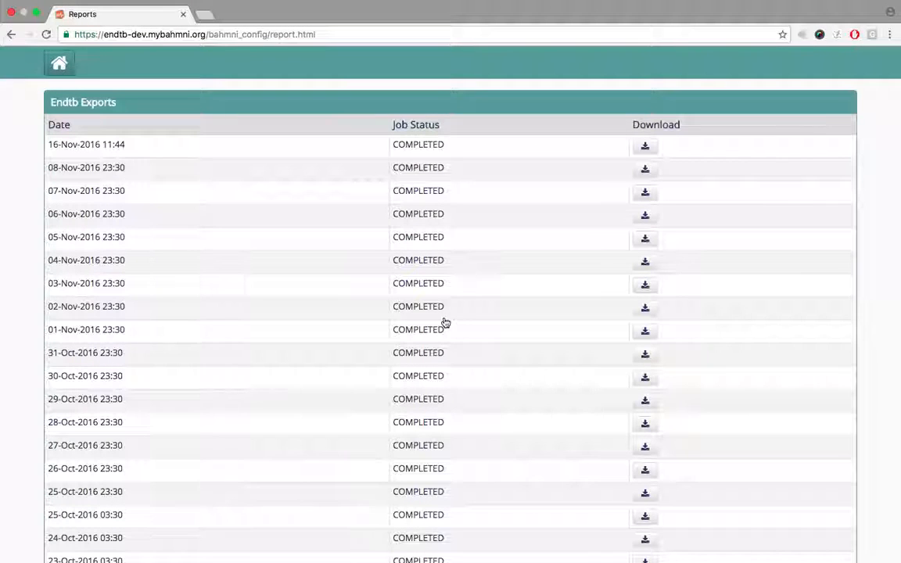
scroll(249, 462, "up", 1)
scroll(249, 462, "down", 2)
scroll(248, 462, "up", 2)
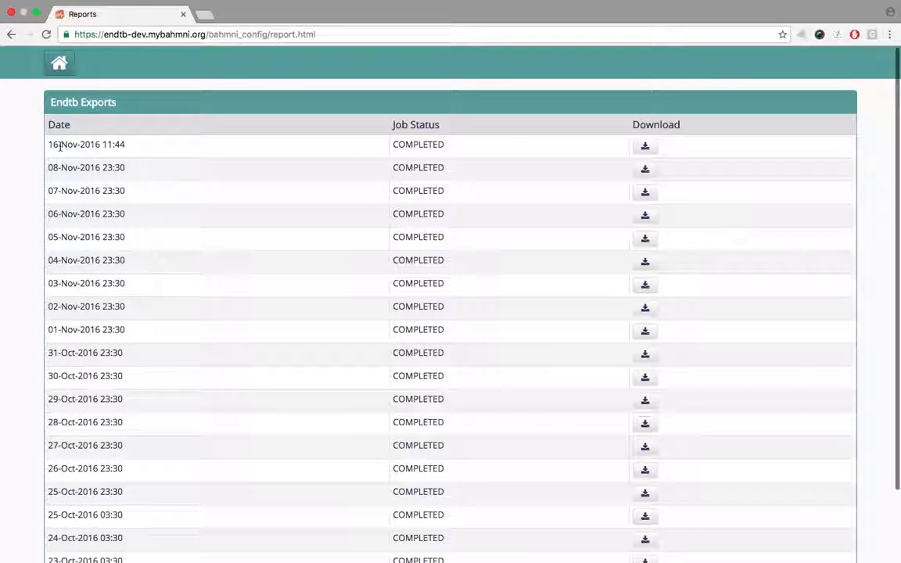
left_click(646, 146)
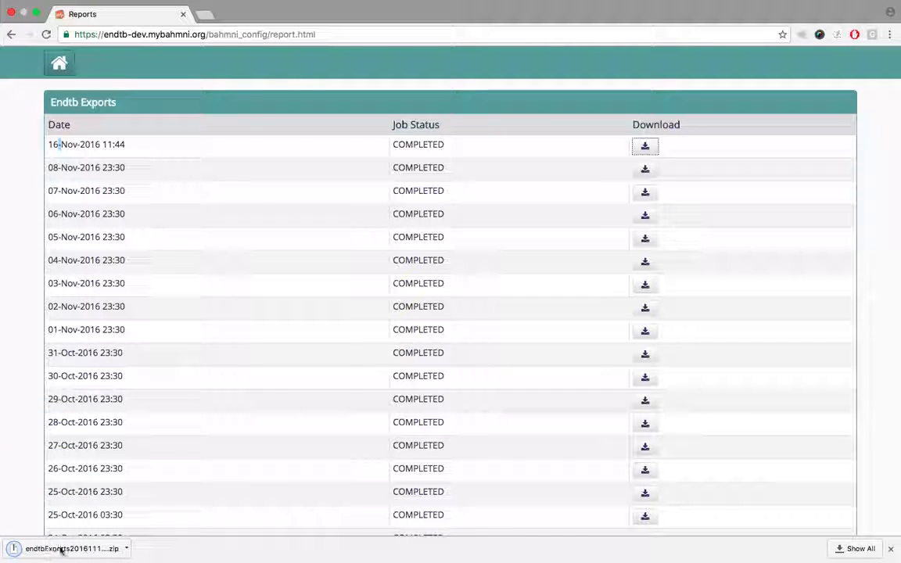
Step: Unzip the downloaded export, open its folder in Finder, and close the SAEImport-23 workbook without saving
left_click(61, 549)
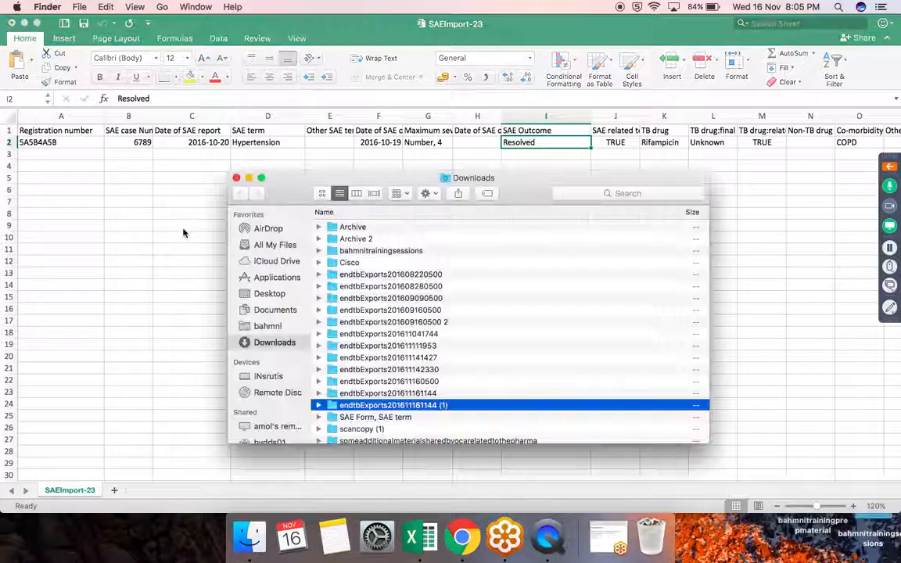
double_click(401, 407)
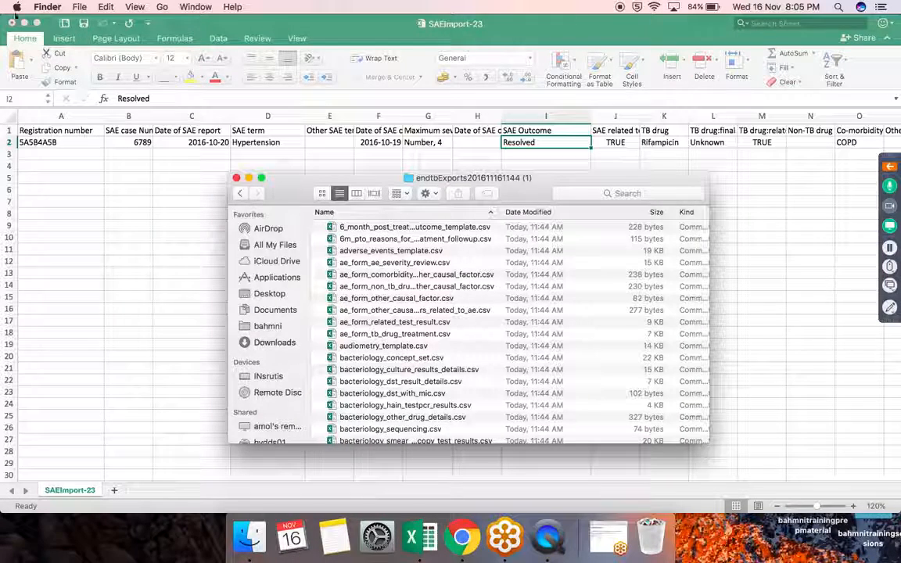
left_click(12, 23)
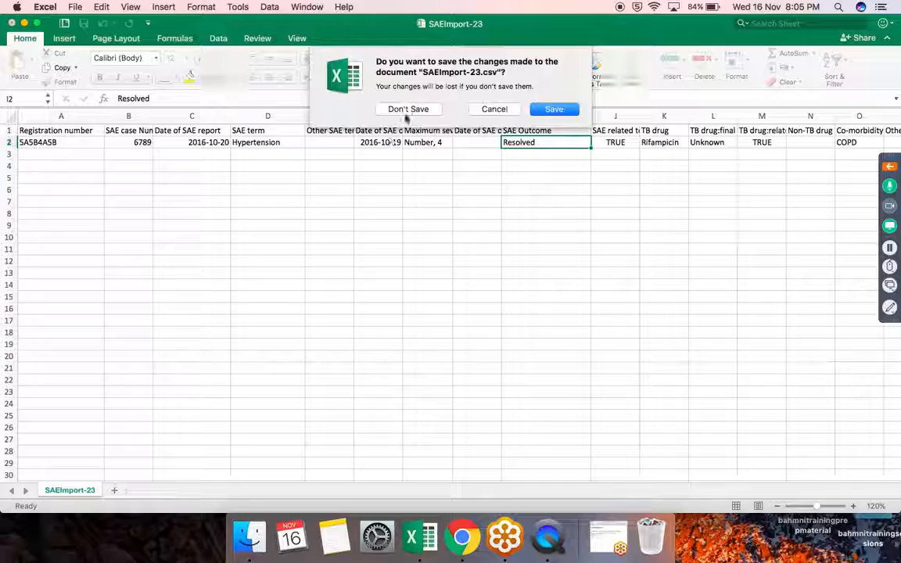
left_click(408, 111)
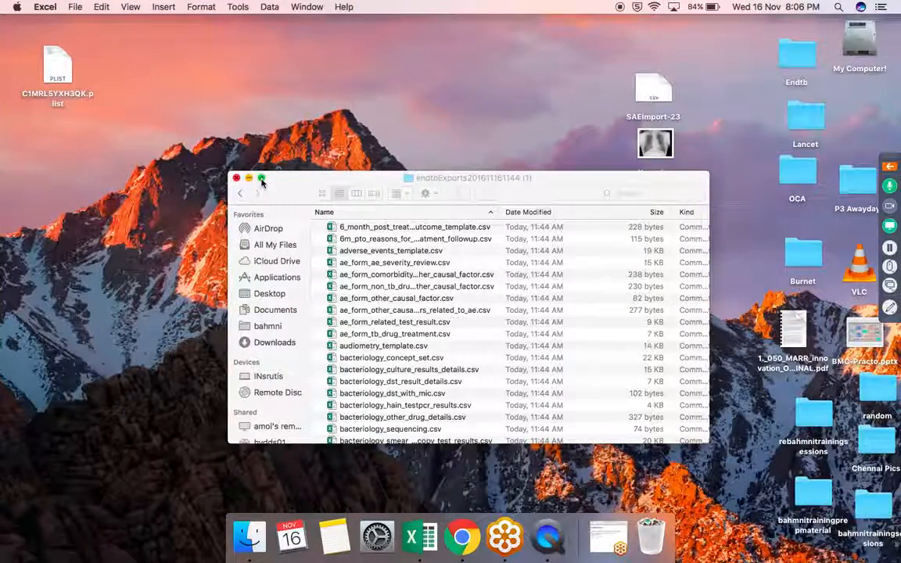
Step: Make the export folder's window full screen and look through its list of CSV files
left_click(262, 180)
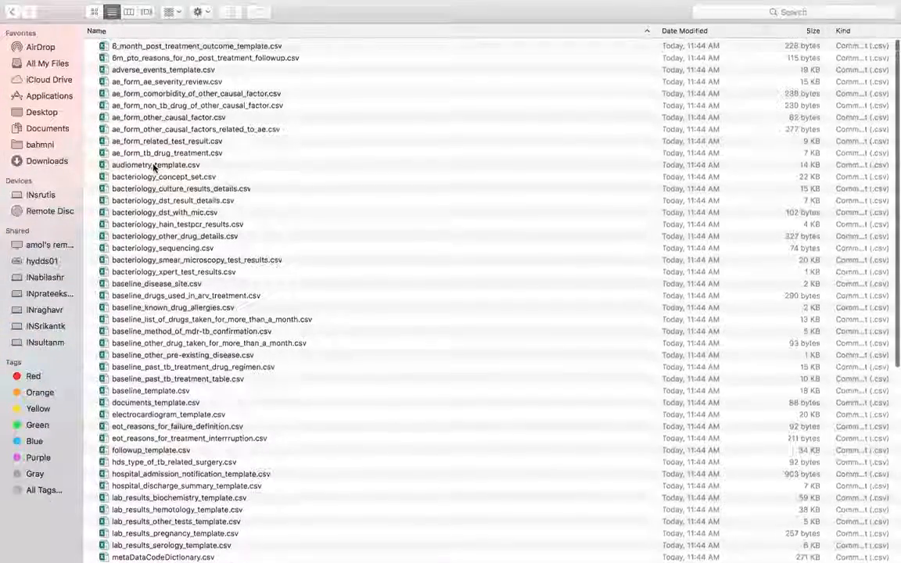
scroll(154, 166, "down", 5)
scroll(155, 166, "up", 10)
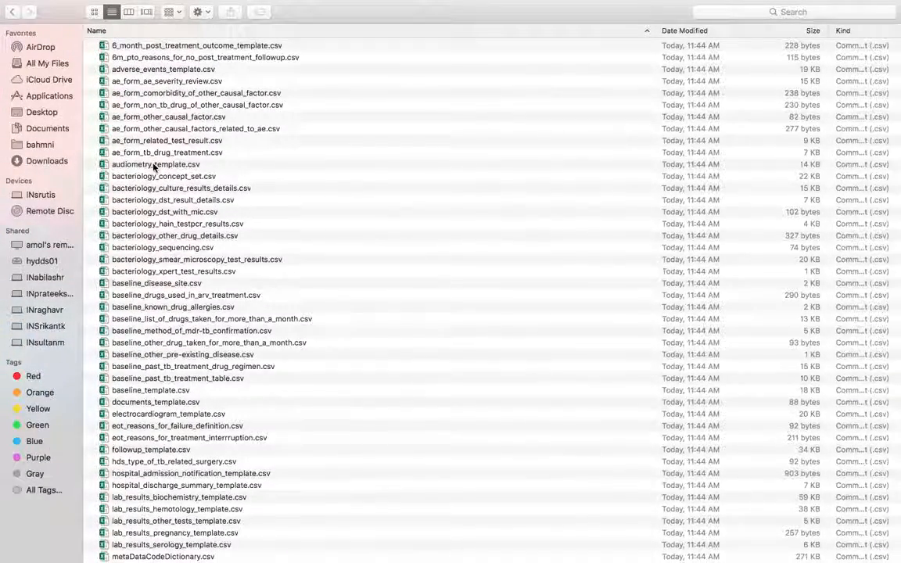
Step: Open baseline_template.csv from the export folder in Excel and make its window full screen
left_click(157, 286)
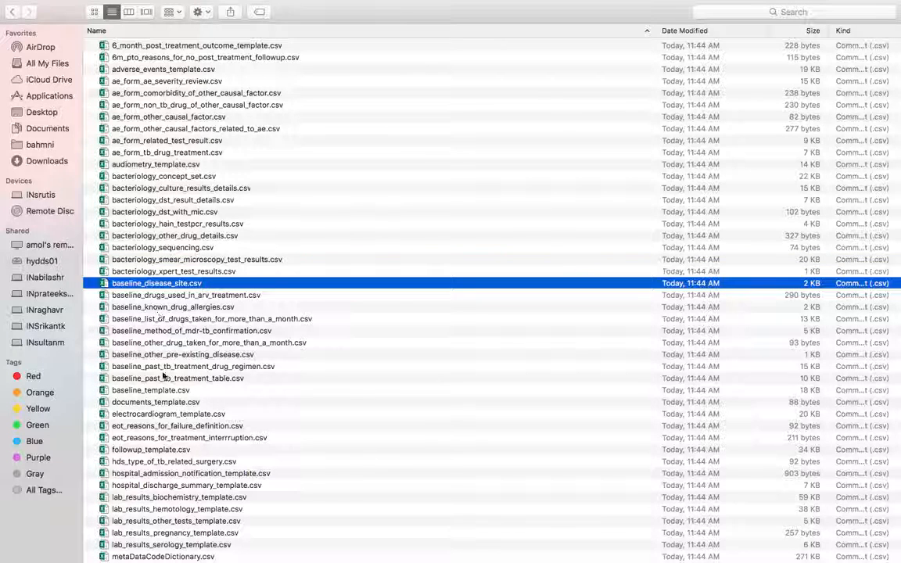
left_click_drag(166, 394, 168, 394)
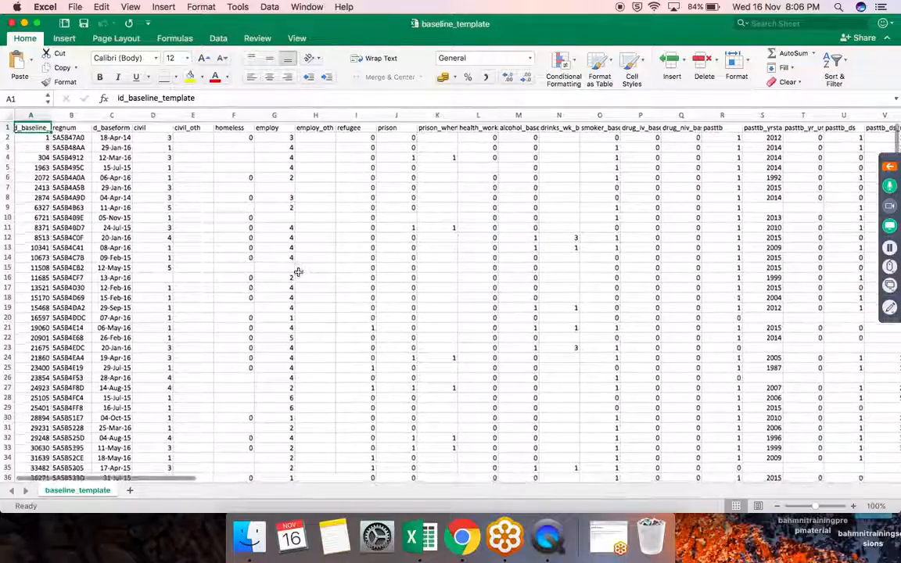
left_click(38, 25)
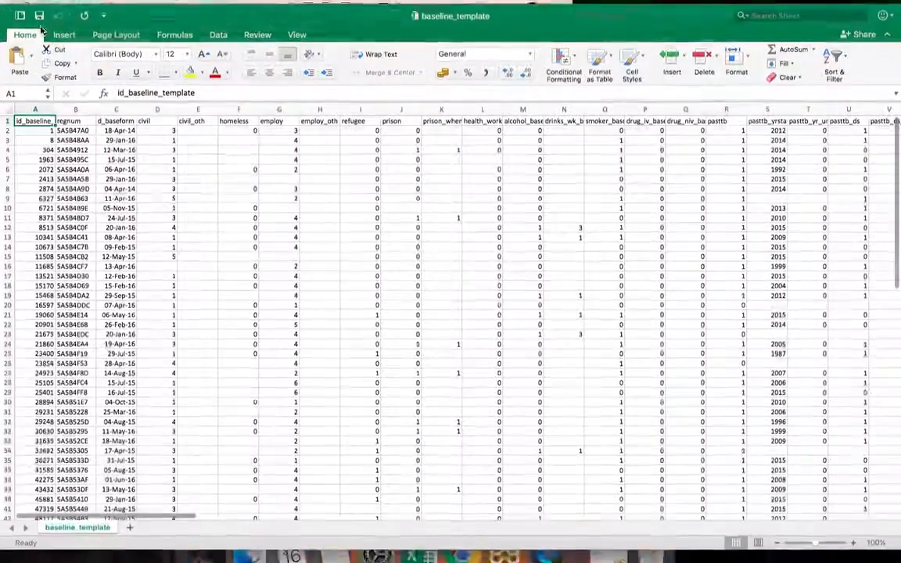
Step: Examine the baseline_template sheet's patient registration numbers, rows of coded baseline data and further columns
left_click(75, 133)
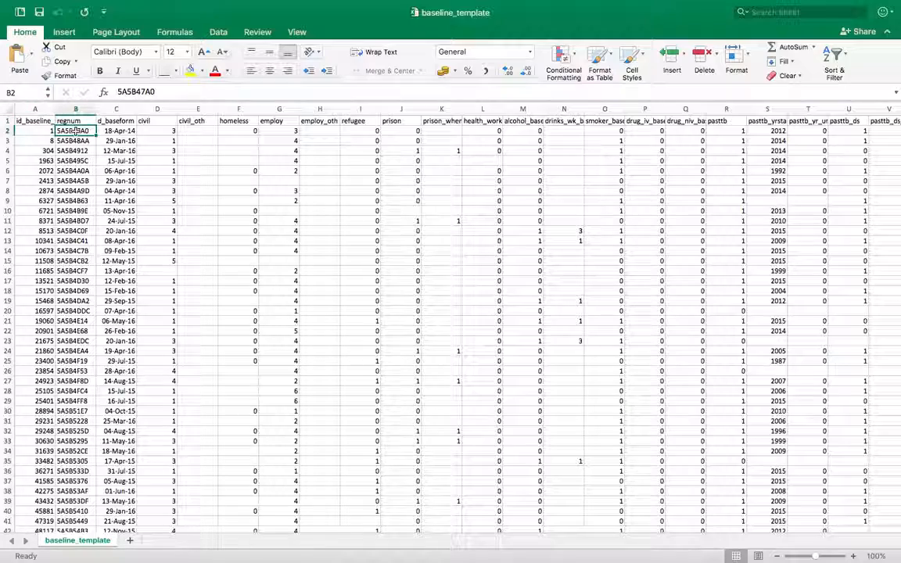
scroll(84, 168, "down", 2)
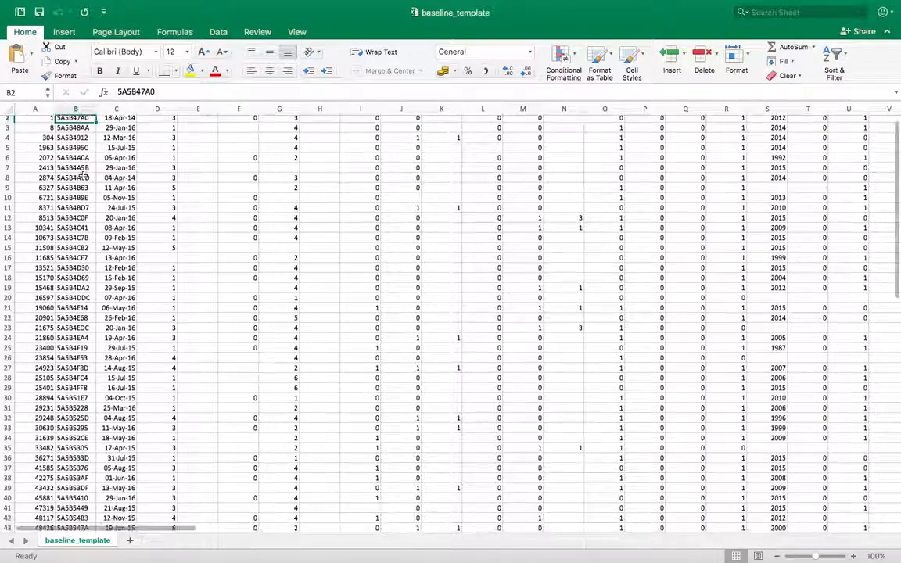
scroll(84, 170, "up", 3)
scroll(414, 162, "down", 3)
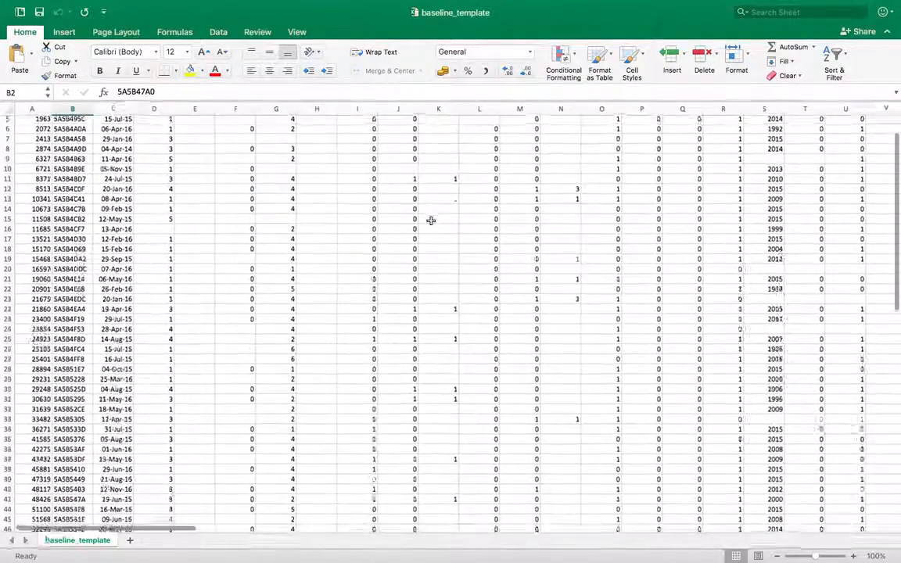
scroll(458, 207, "up", 3)
scroll(718, 197, "right", 3)
scroll(721, 199, "right", 10)
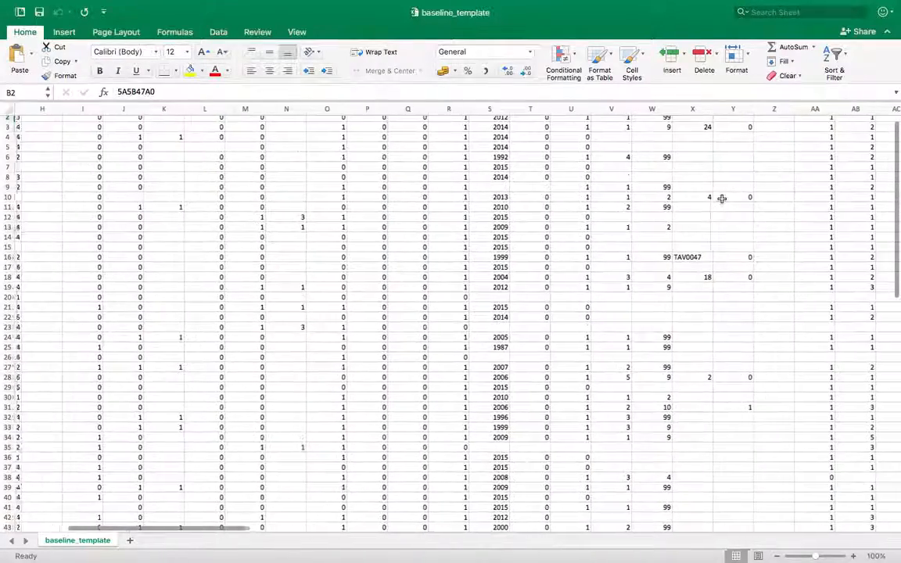
scroll(722, 199, "left", 13)
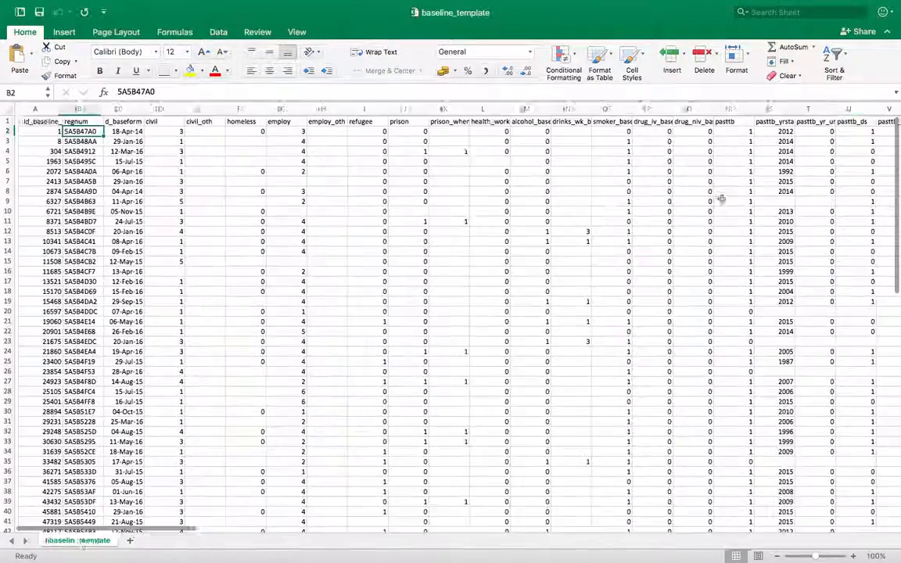
Step: Leave the baseline_template workbook and switch past the export folder and the Endtb Exports page to the slide presentation
mouse_move(16, 6)
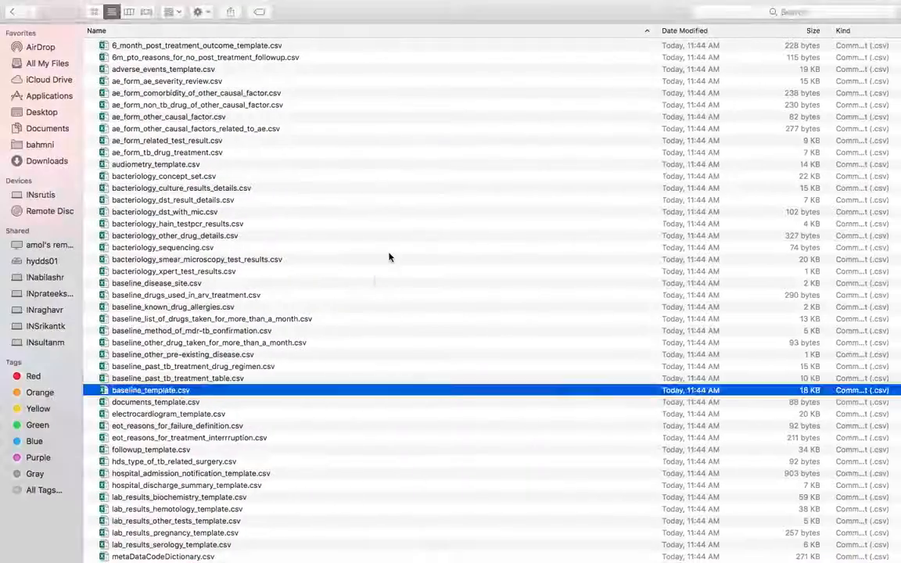
key("ctrl+Right")
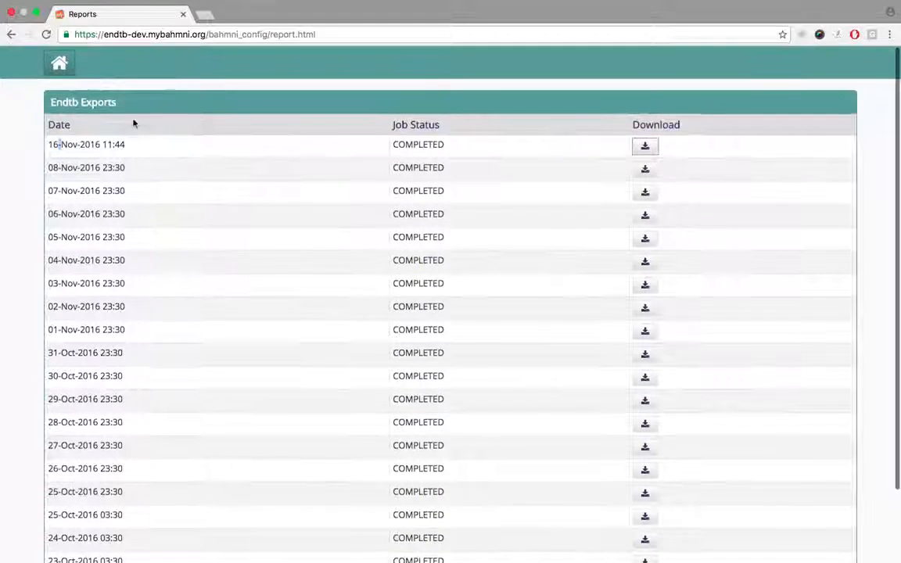
key("ctrl+Right")
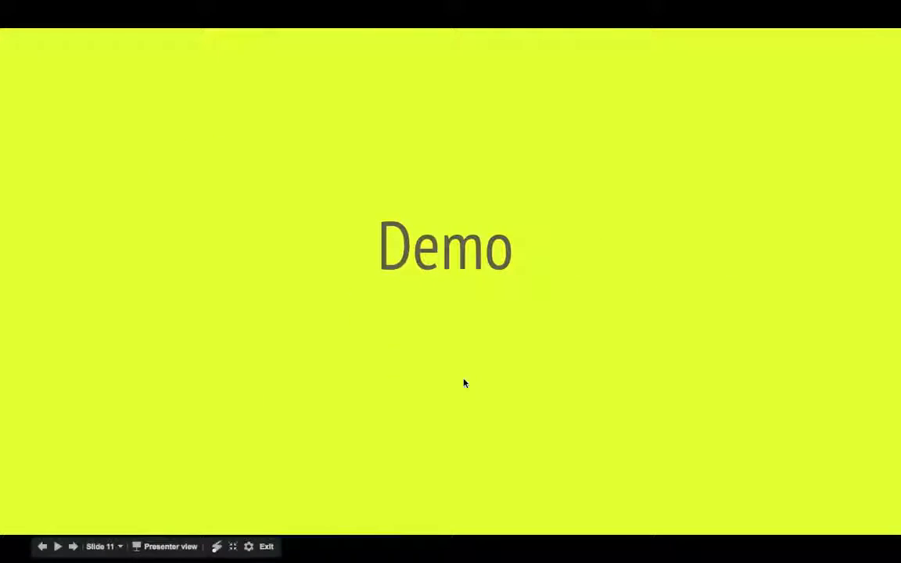